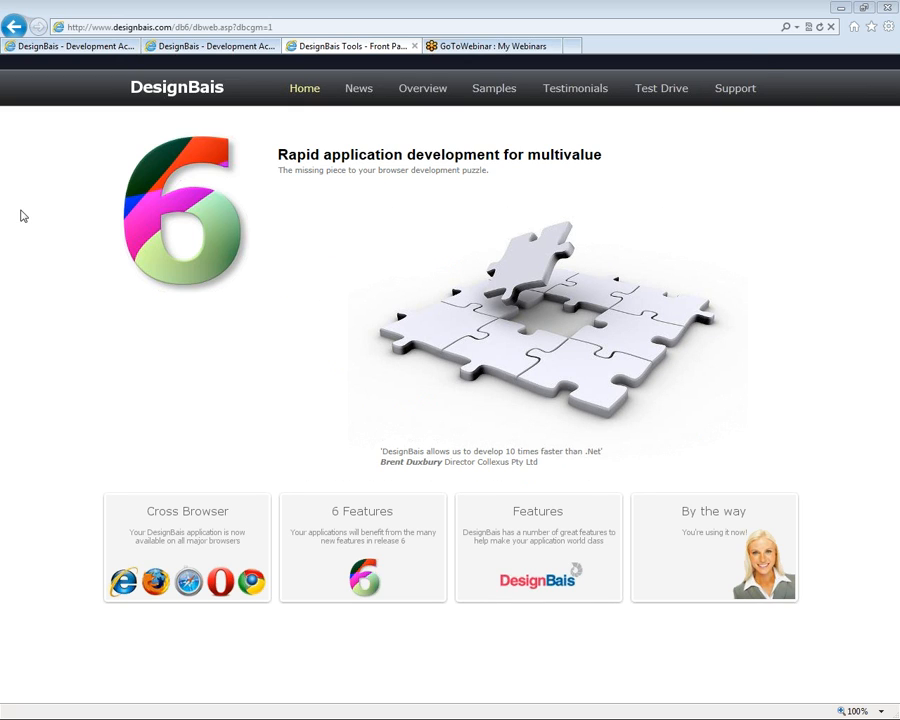
# Step: Clear the existing client report from the eXpress report designer
pyautogui.click(203, 43)
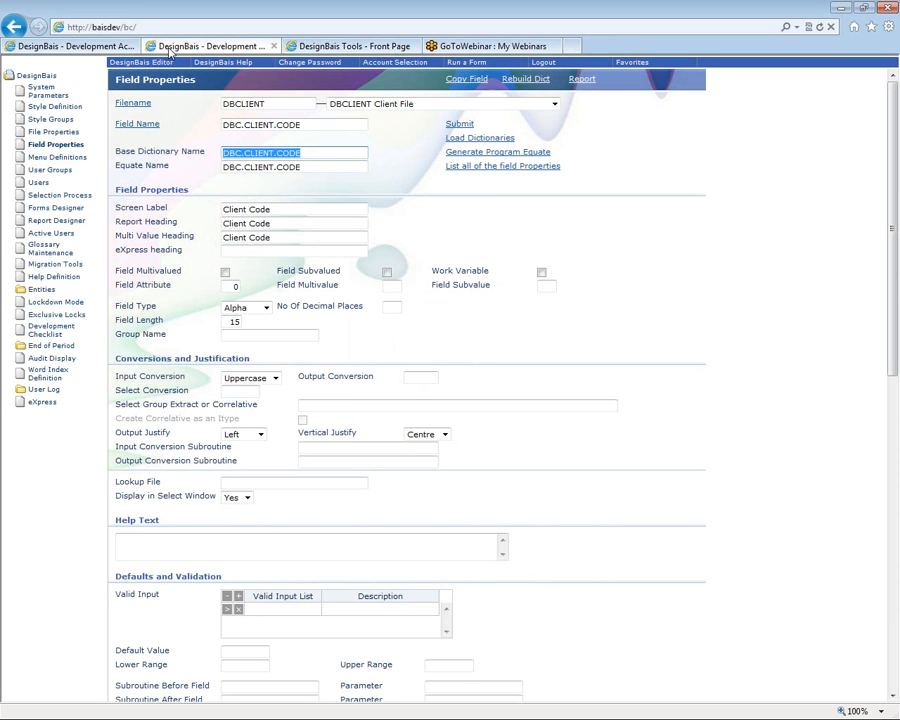
pyautogui.click(85, 52)
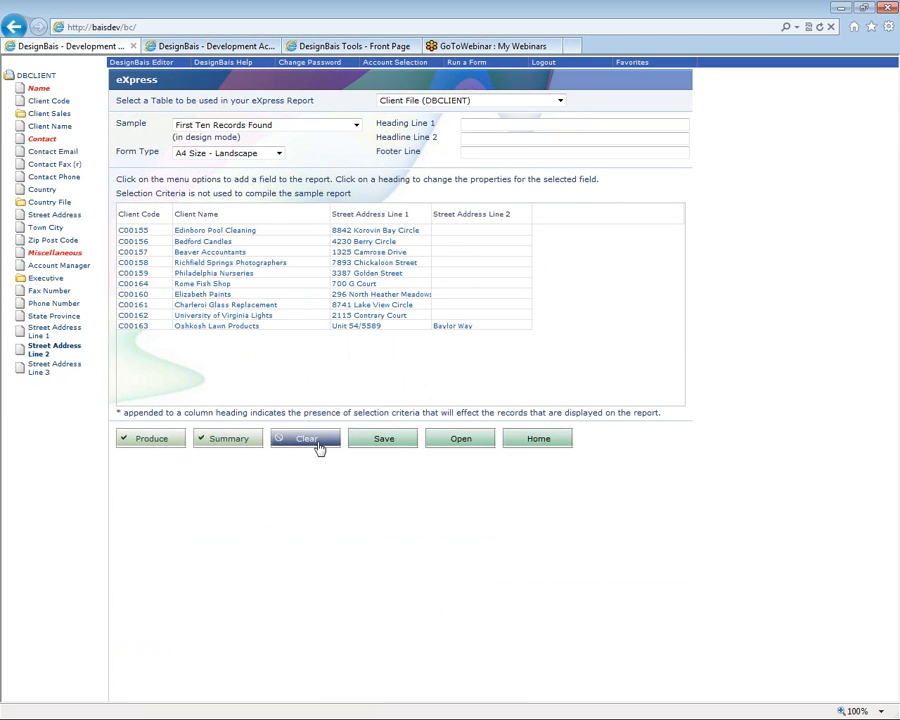
pyautogui.click(317, 447)
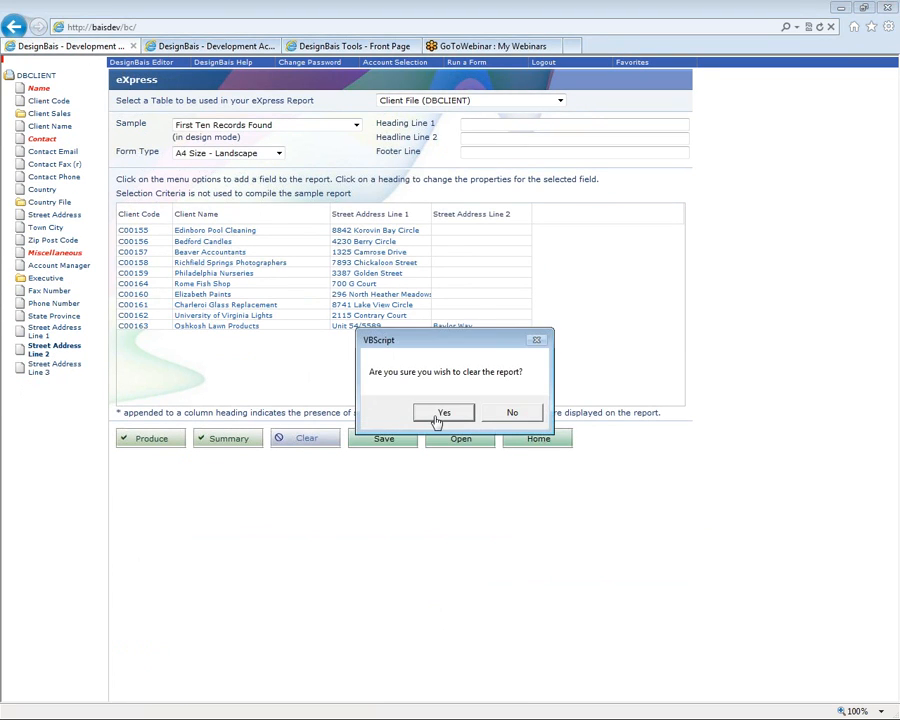
pyautogui.click(437, 418)
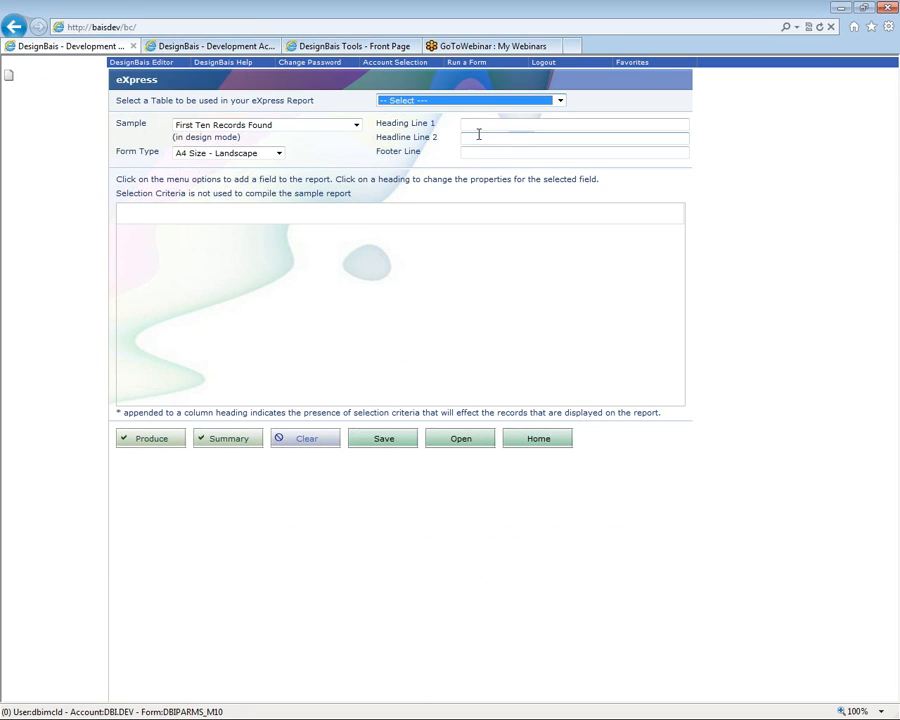
# Step: Choose Client File (DBCLIENT) as the report table and check the fields in its linked Client Sales folder
pyautogui.click(488, 101)
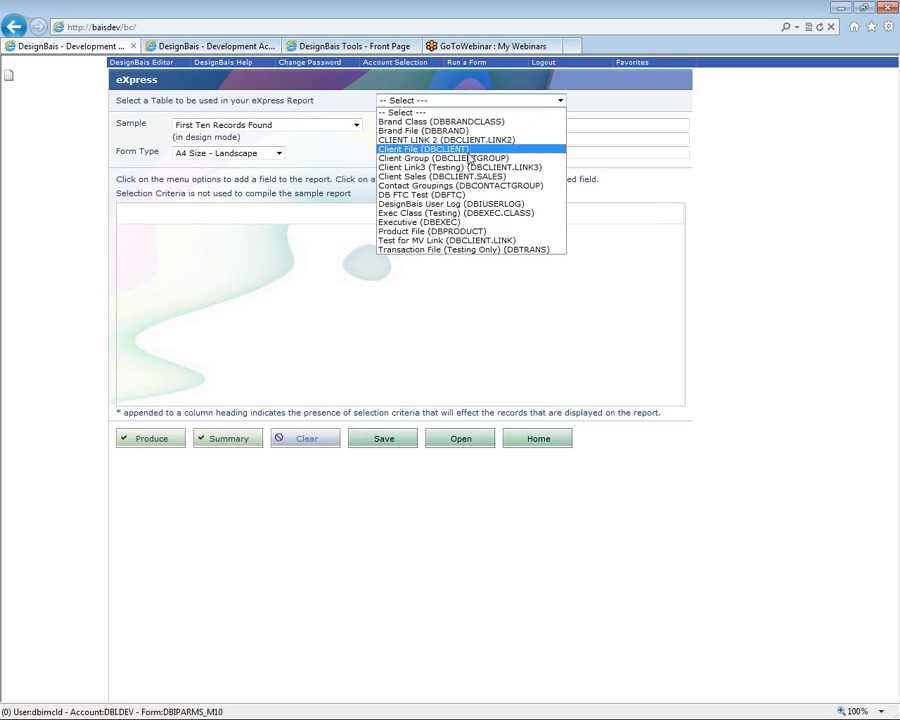
pyautogui.click(470, 149)
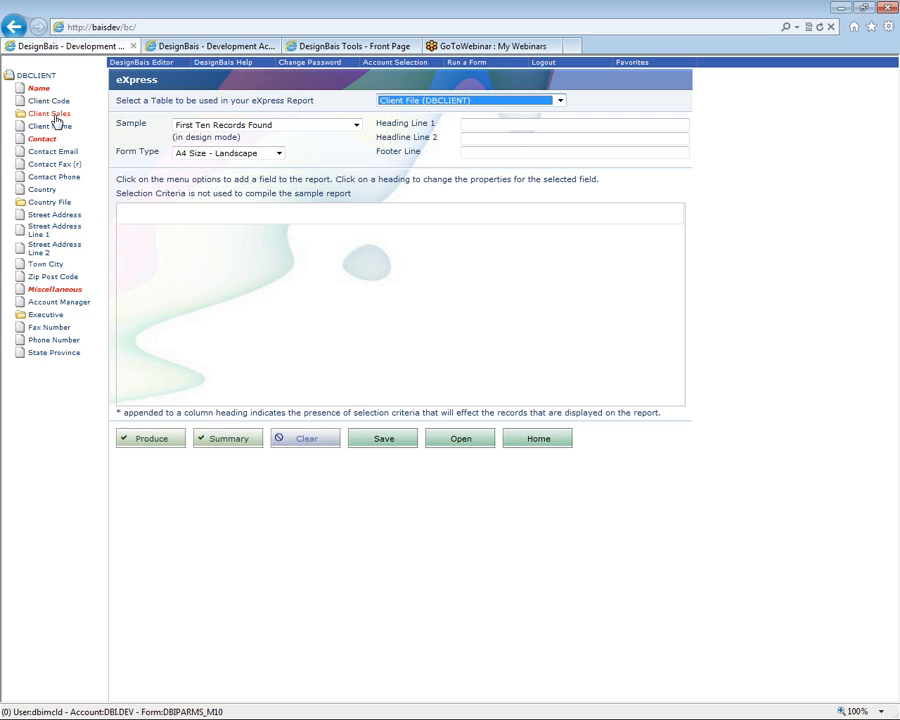
pyautogui.click(56, 116)
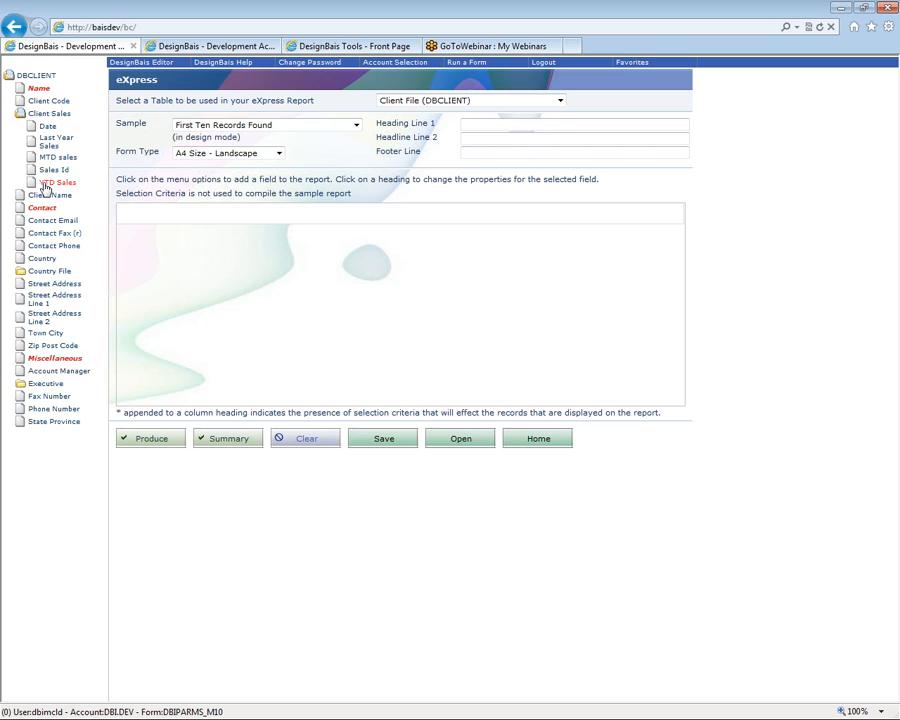
pyautogui.click(52, 115)
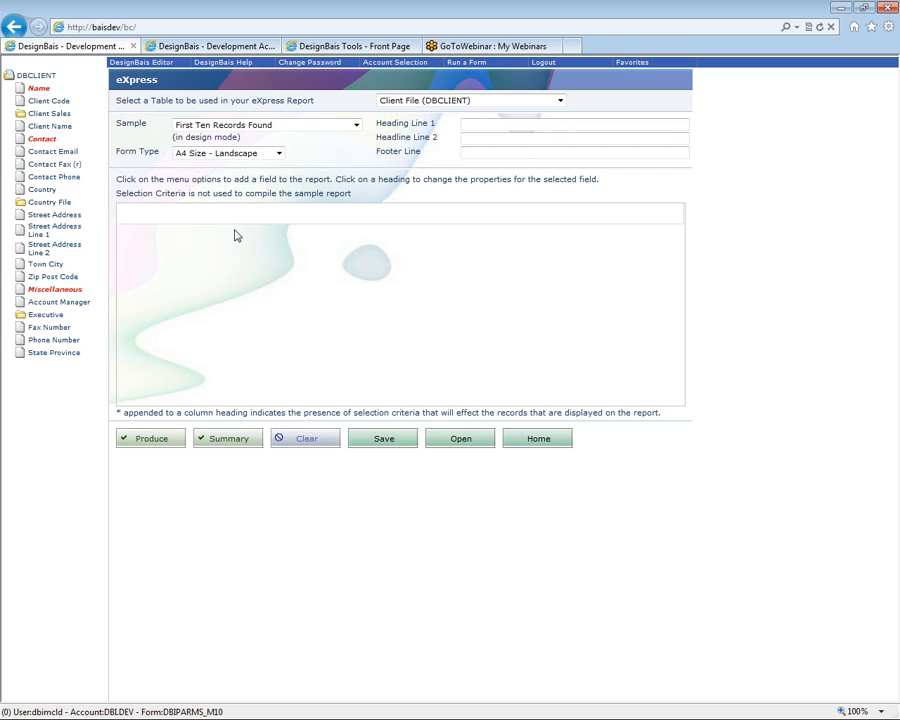
# Step: Add the Client Code and Client Name columns to the report, keeping the sample at First Ten Records Found
pyautogui.click(48, 101)
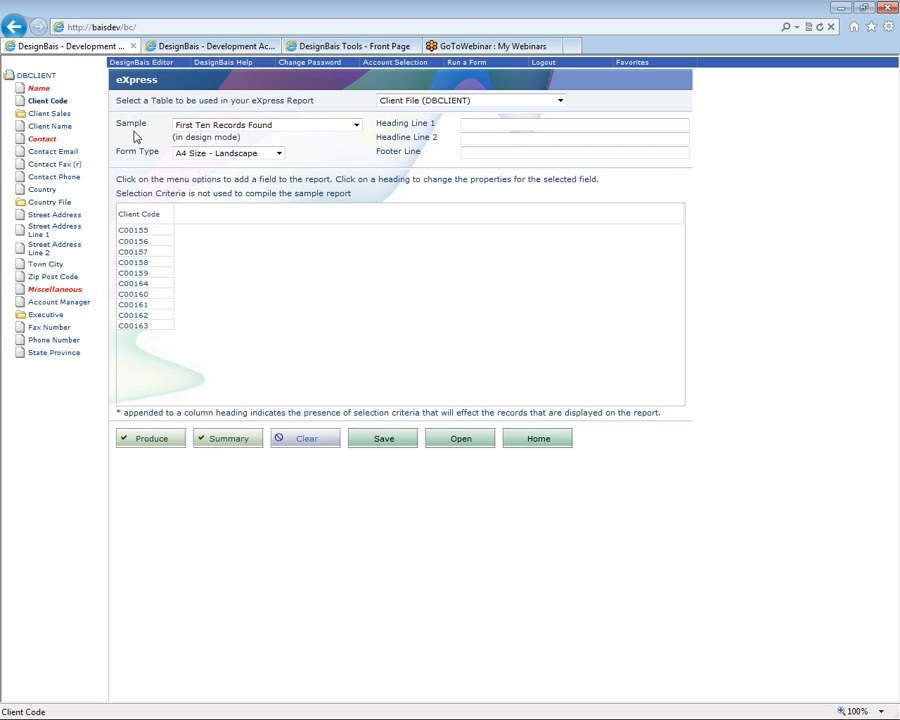
pyautogui.click(319, 130)
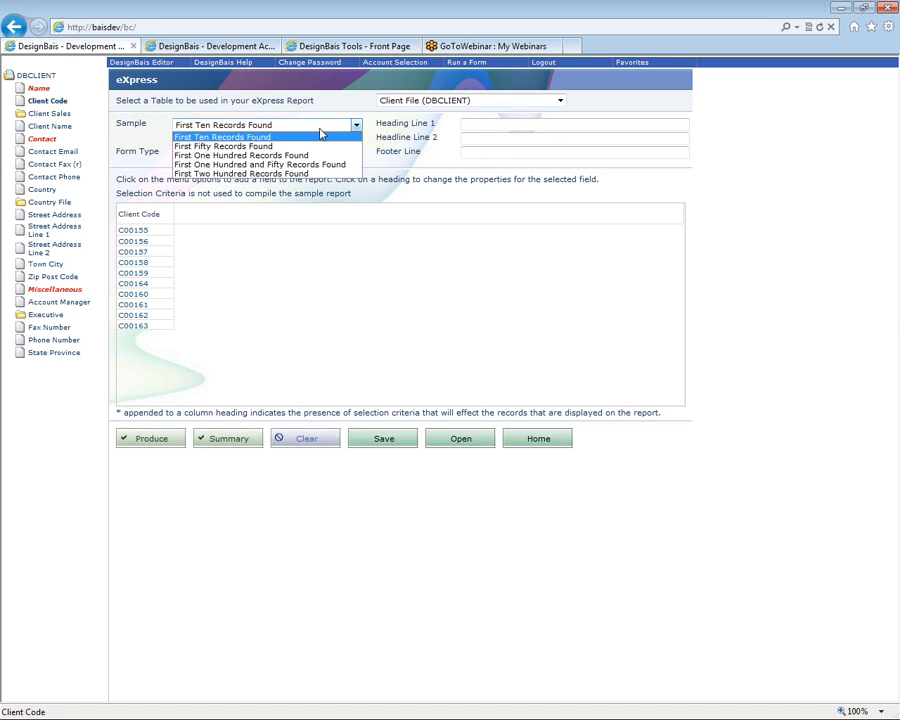
pyautogui.click(320, 135)
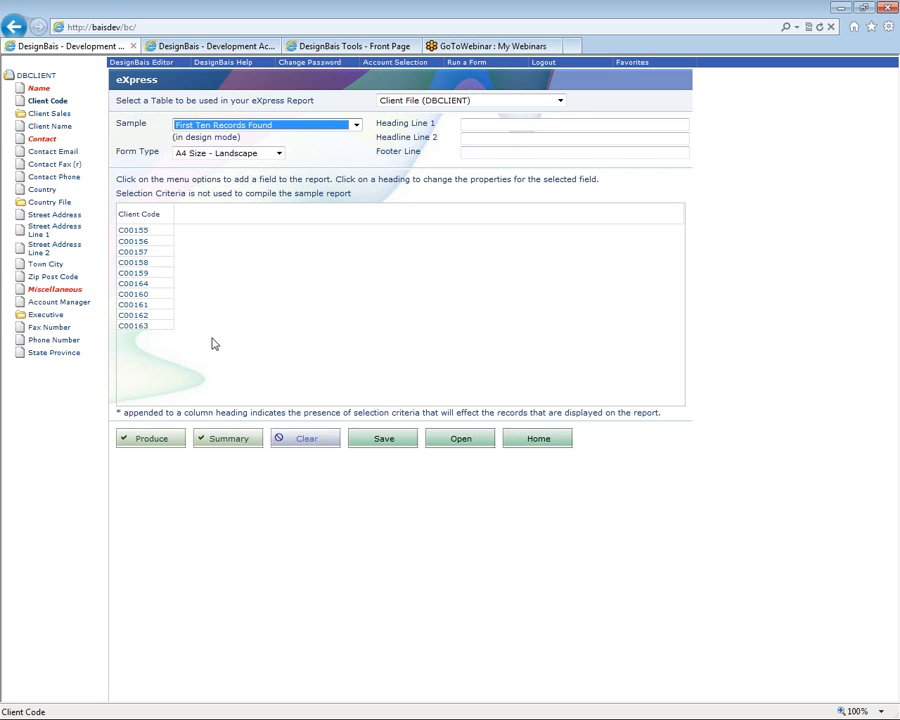
pyautogui.click(53, 127)
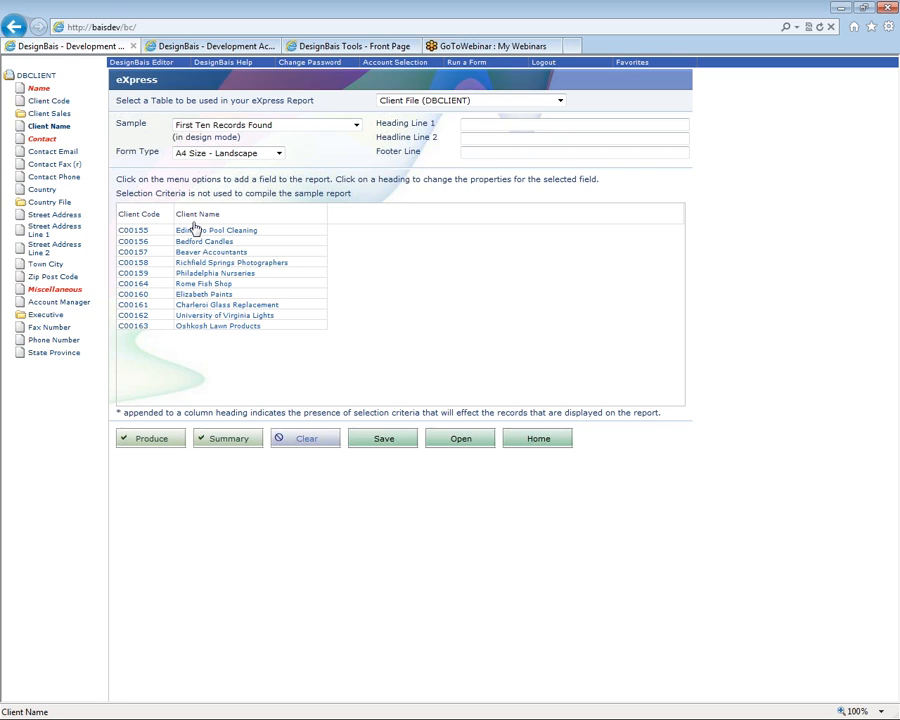
pyautogui.click(63, 133)
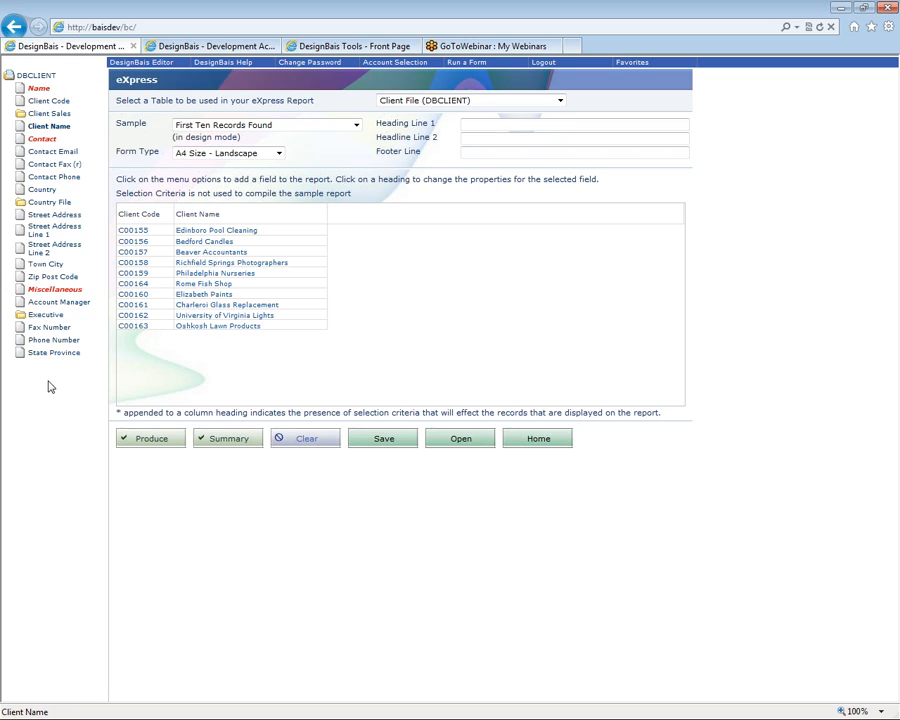
# Step: Examine the field name and field attribute in the field properties of DBC.CLIENT.CODE
pyautogui.click(210, 47)
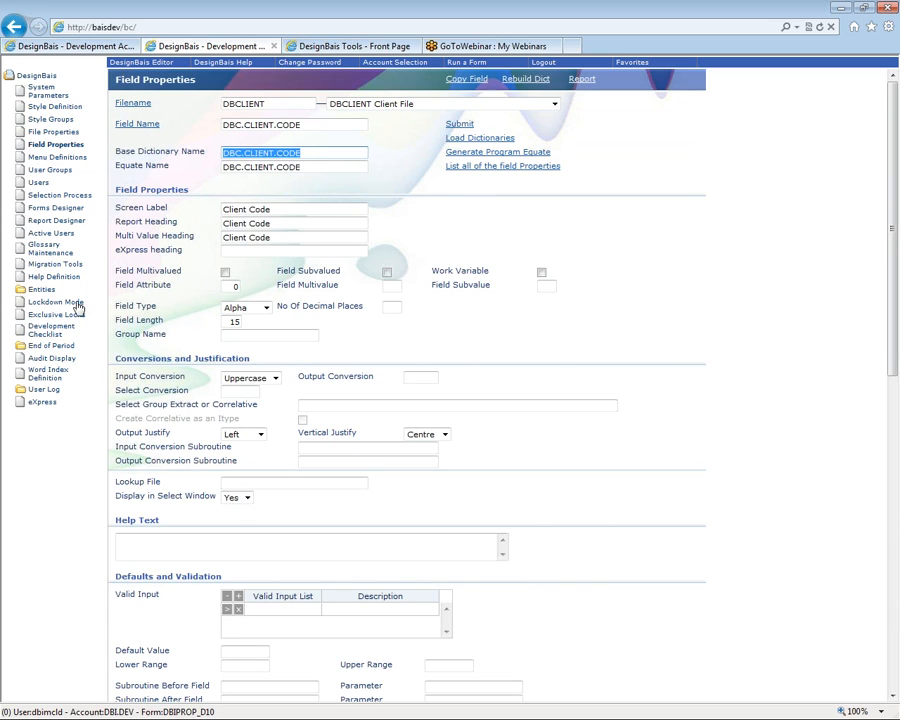
pyautogui.click(317, 125)
pyautogui.doubleClick(314, 126)
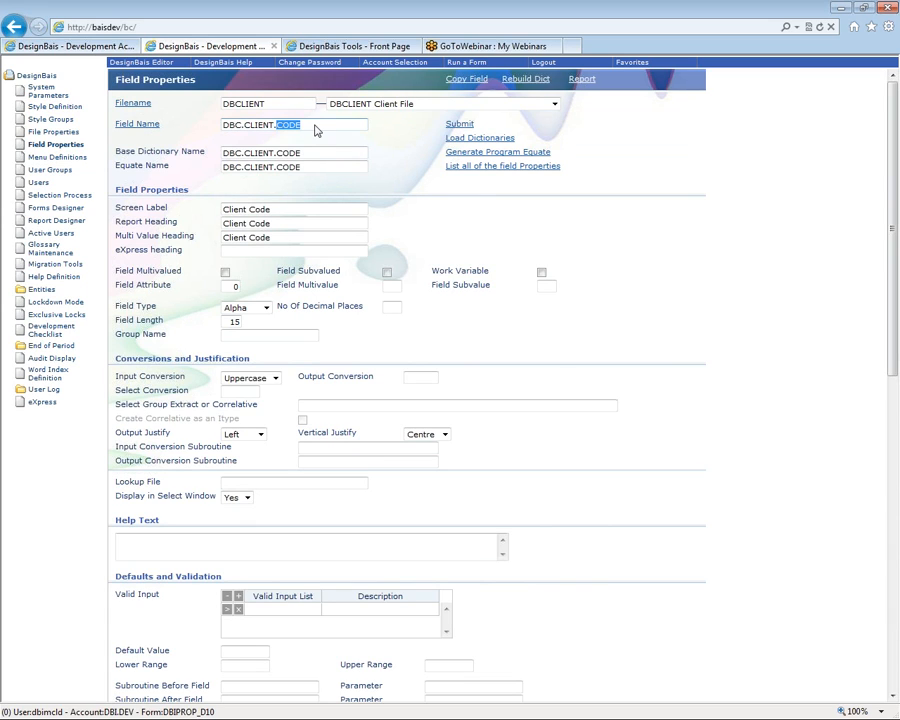
pyautogui.tripleClick(310, 128)
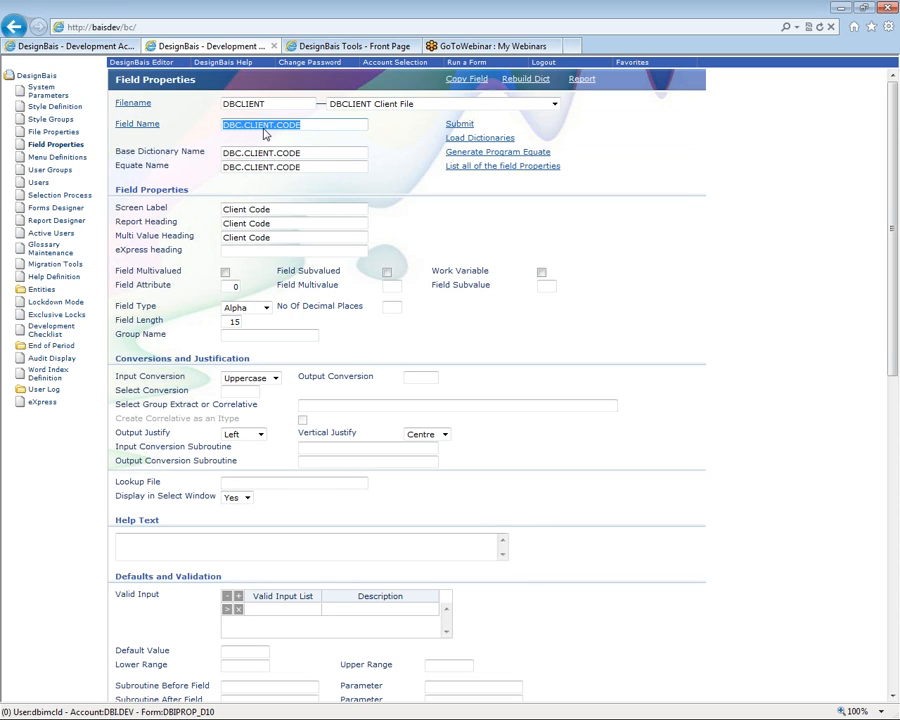
pyautogui.doubleClick(302, 124)
pyautogui.tripleClick(314, 124)
pyautogui.click(230, 287)
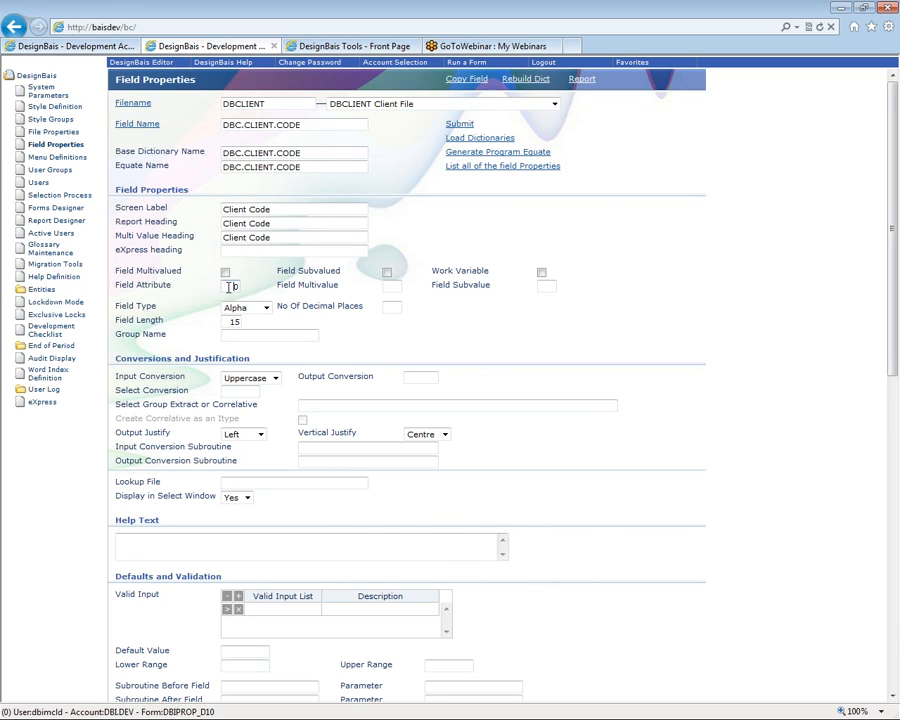
pyautogui.doubleClick(230, 287)
pyautogui.click(587, 354)
# Step: Review the eXpress Reporting and Link Definitions settings of the DBC.CLIENT.CODE field
pyautogui.scroll(-1, 566, 342)
pyautogui.scroll(-2, 574, 338)
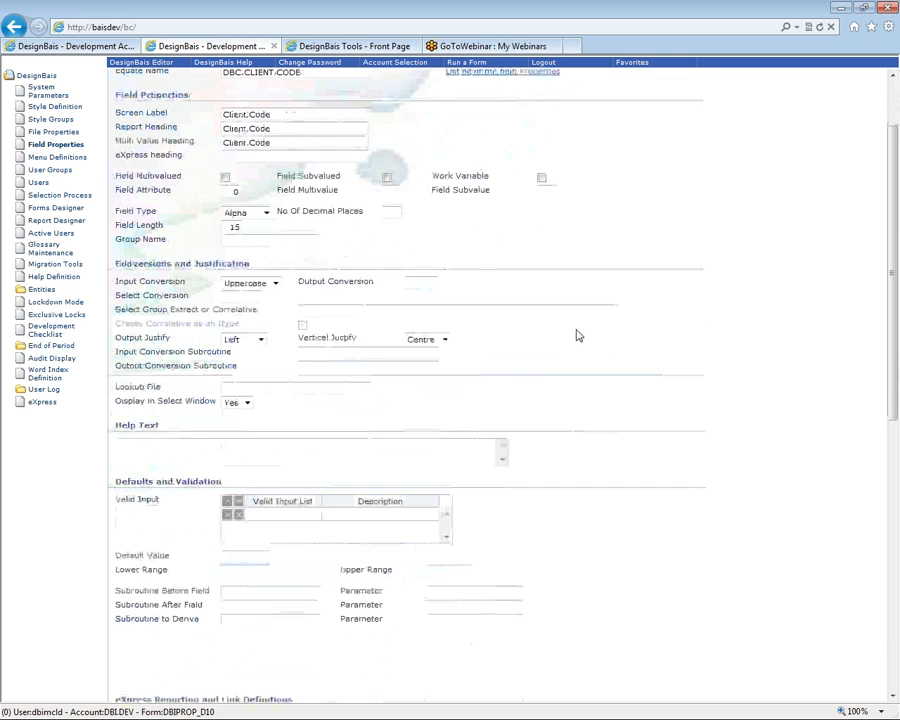
pyautogui.scroll(-8, 576, 335)
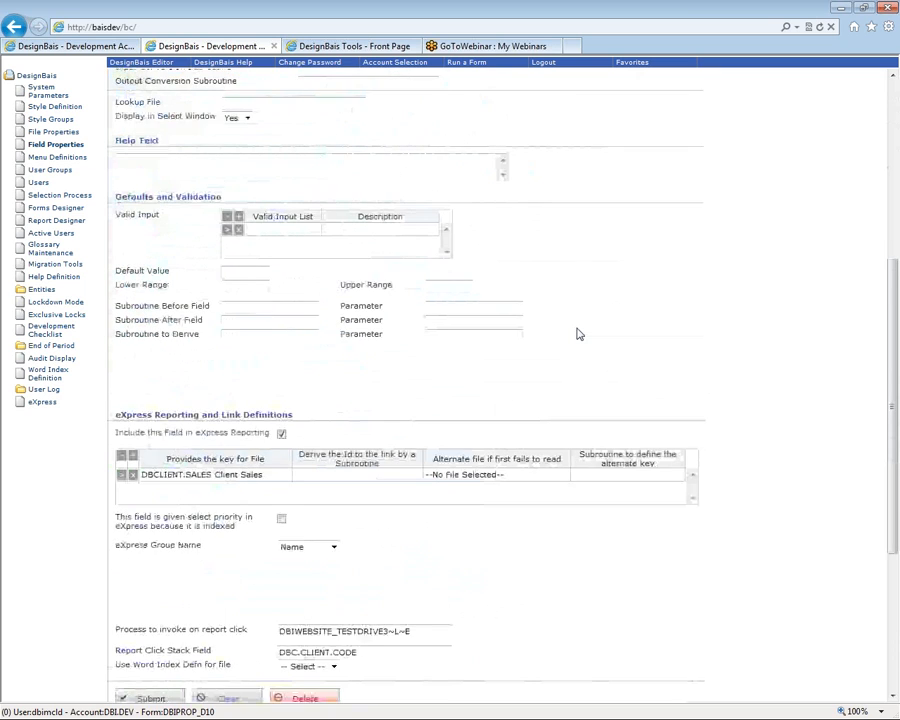
pyautogui.scroll(-1, 580, 333)
pyautogui.scroll(-2, 588, 390)
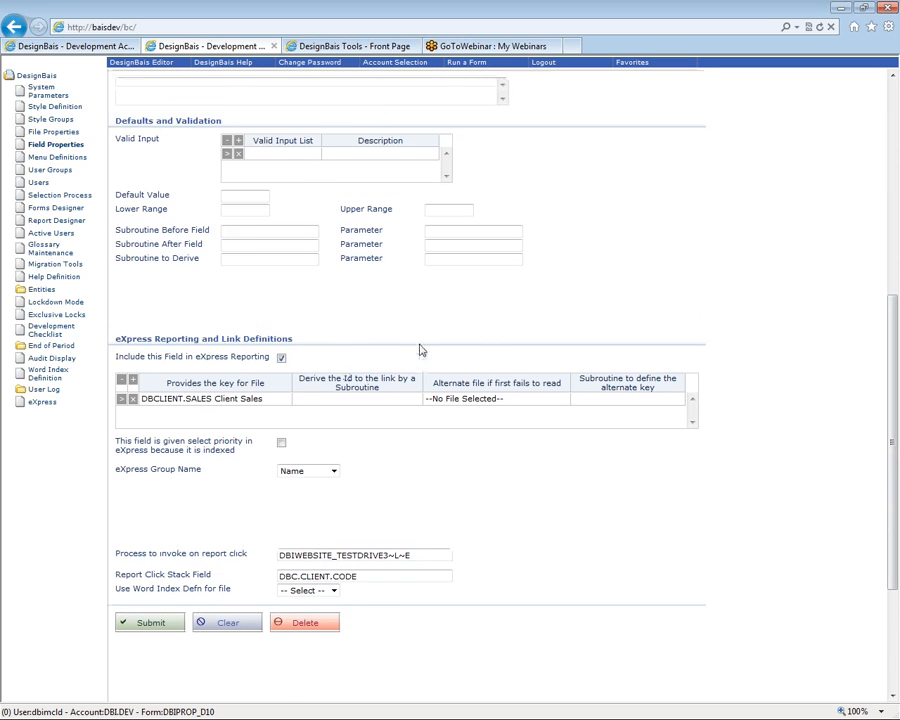
# Step: List all of the DBCLIENT field properties and examine which fields are included in eXpress Reporting
pyautogui.scroll(5, 420, 345)
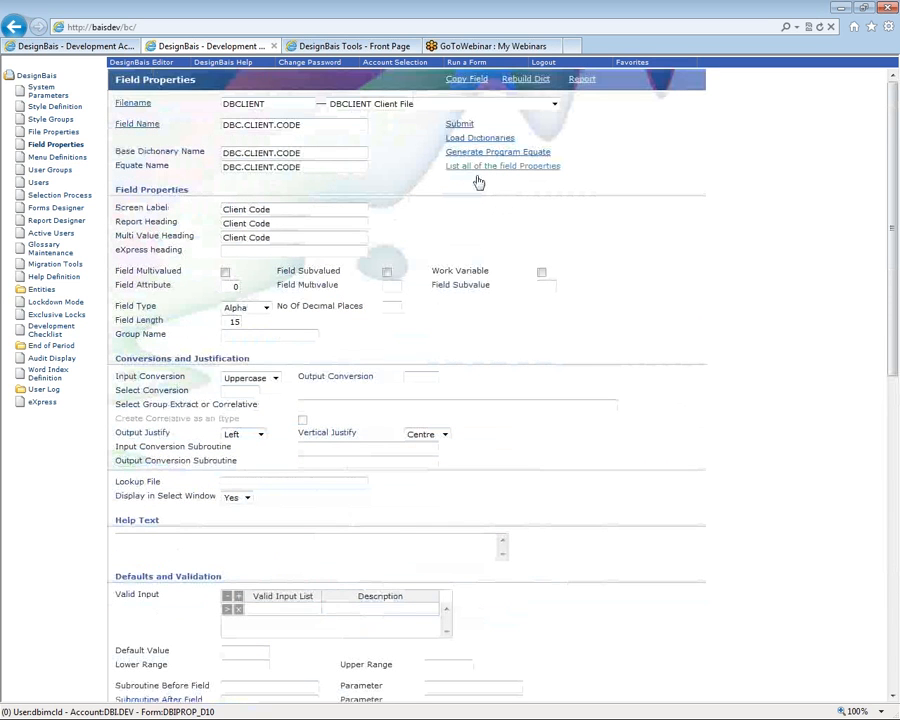
pyautogui.scroll(-7, 479, 182)
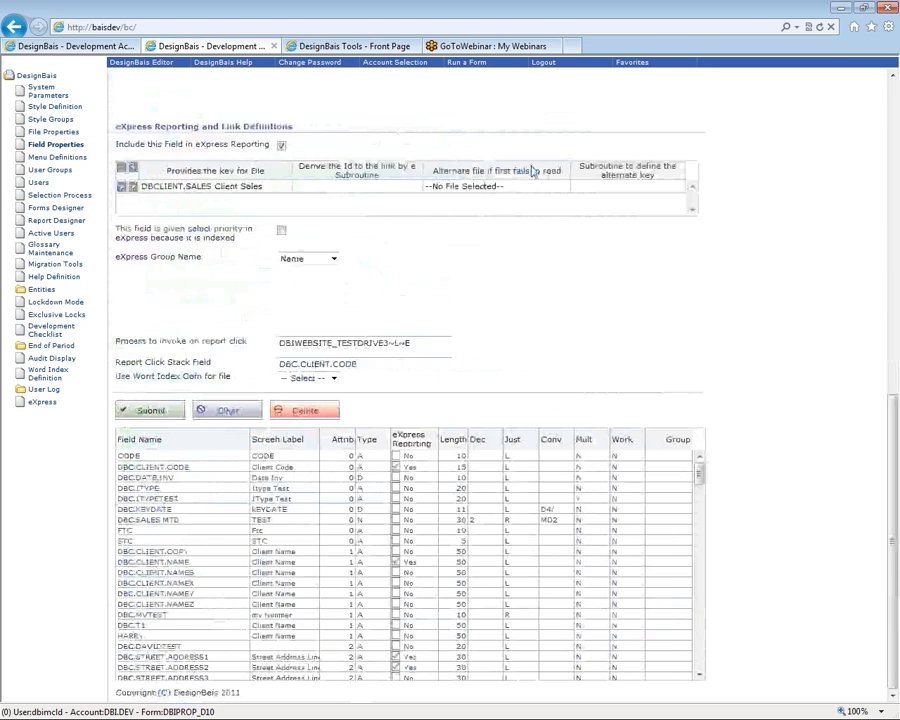
pyautogui.scroll(7, 522, 176)
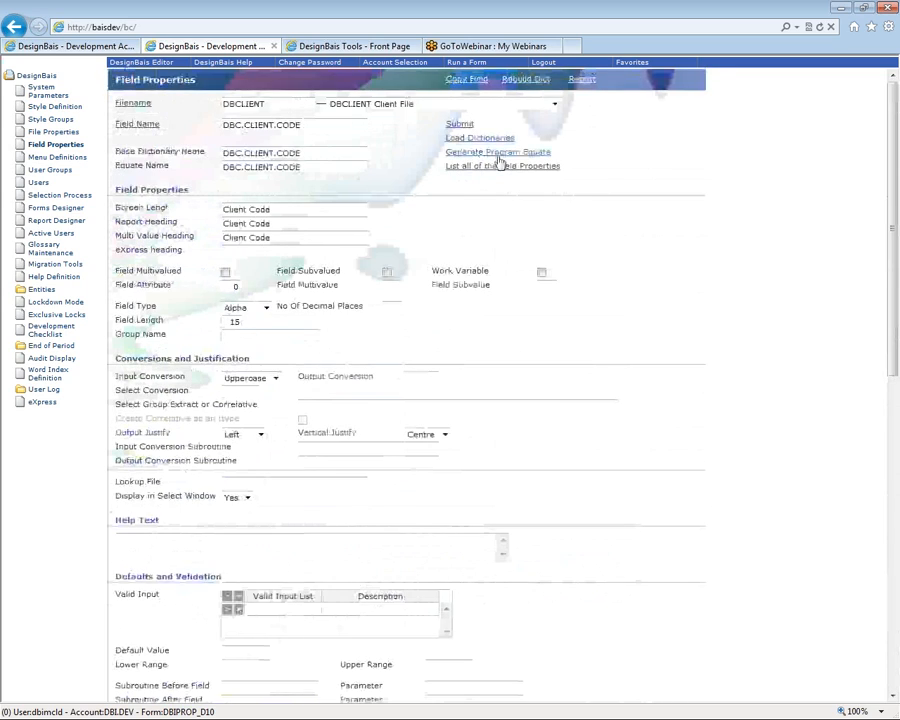
pyautogui.scroll(-2, 537, 315)
pyautogui.scroll(-7, 537, 315)
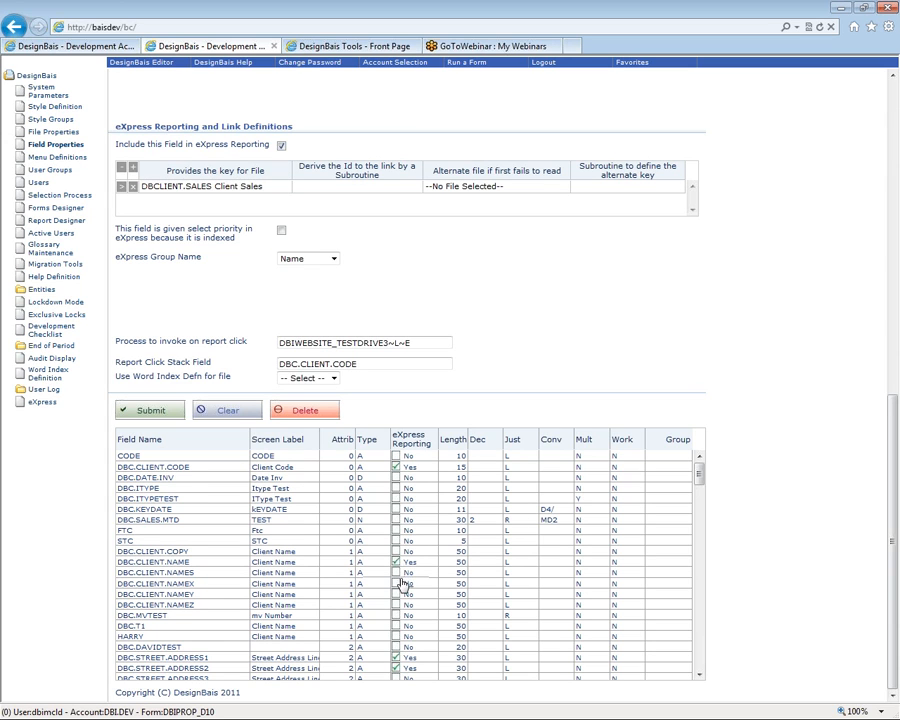
# Step: Try including DBC.STREET.ADDRESS3 in eXpress Reporting from the field list, and exclude it again
pyautogui.scroll(-2, 398, 575)
pyautogui.scroll(-1, 400, 540)
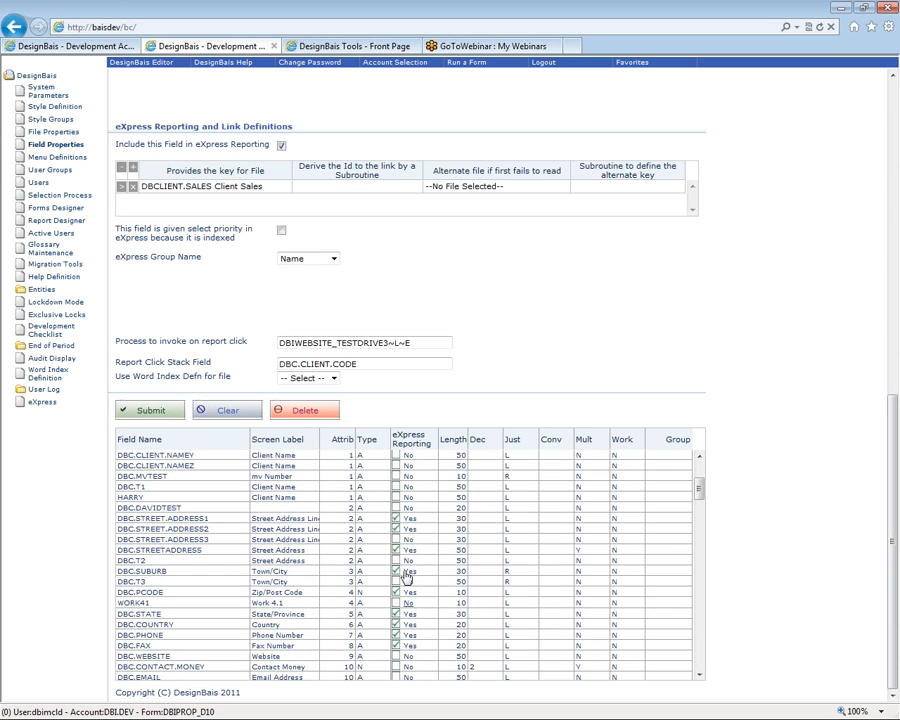
pyautogui.click(397, 539)
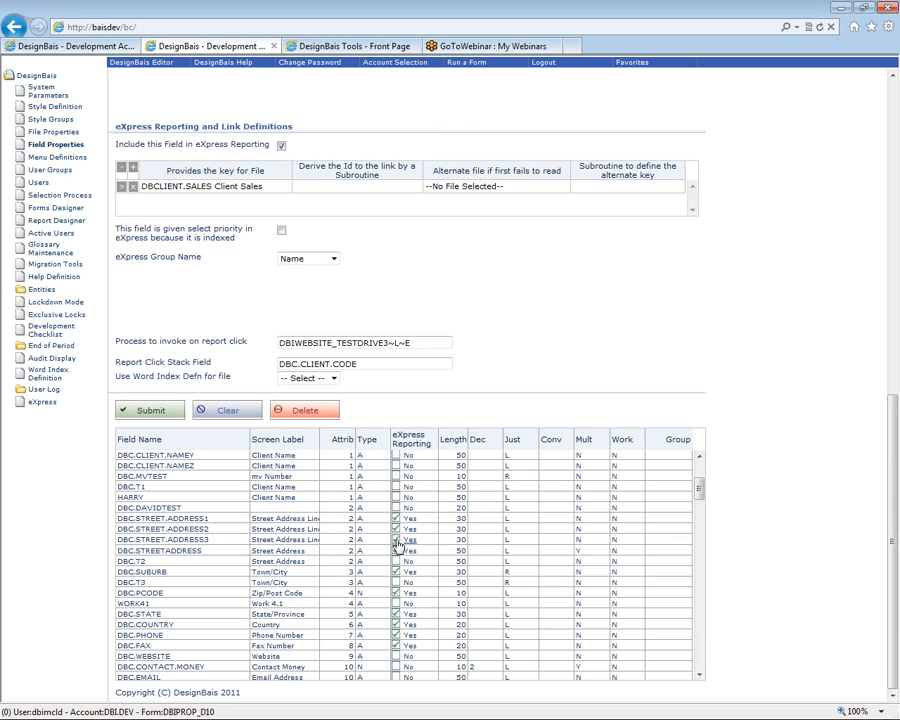
pyautogui.click(396, 540)
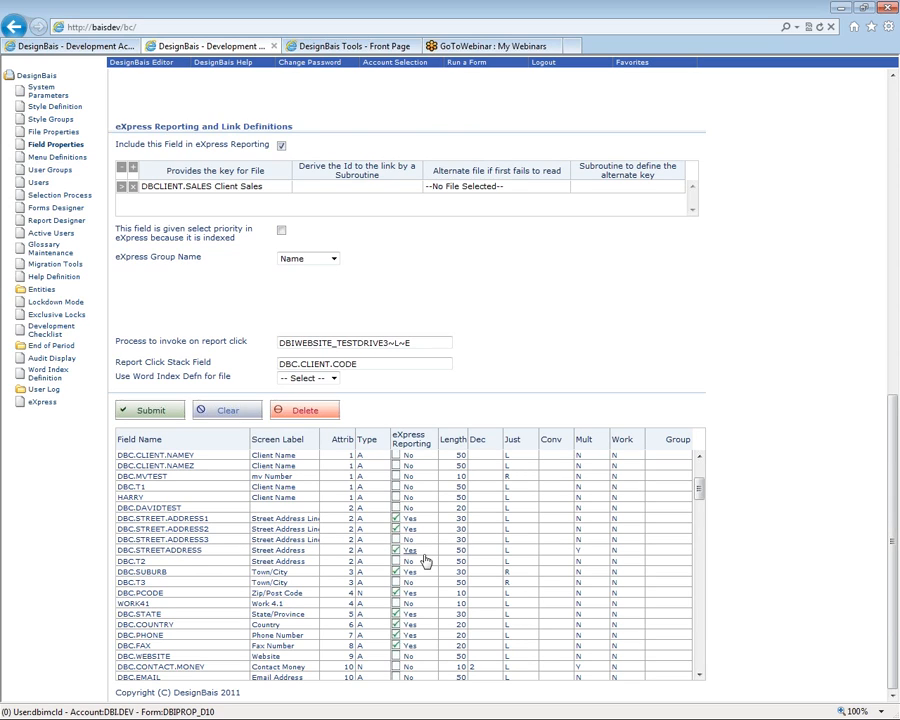
pyautogui.scroll(3, 426, 561)
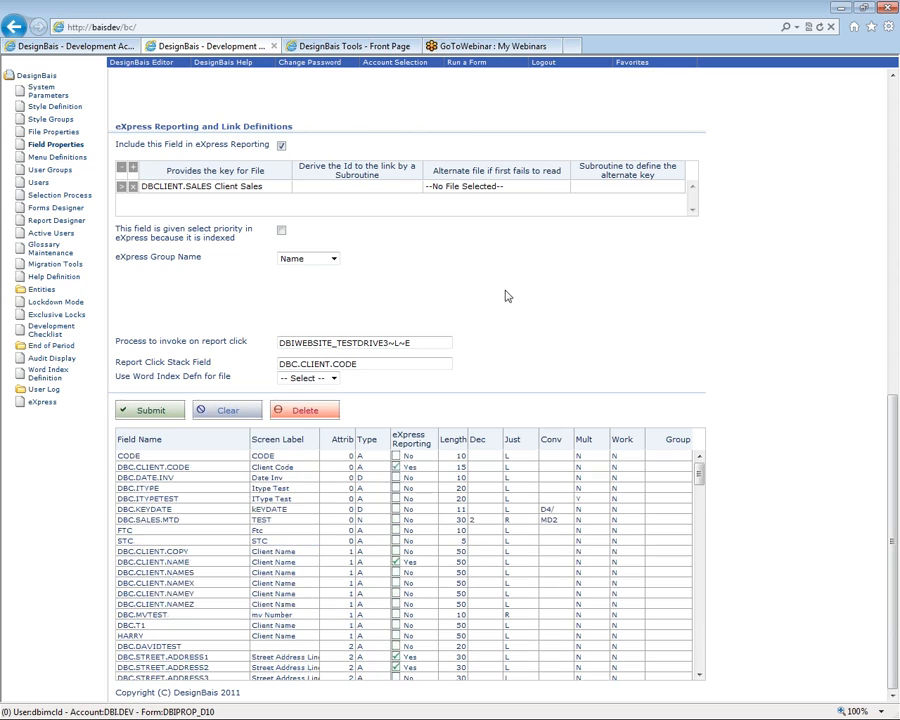
# Step: Examine which file the Client Code field provides the key for in its link definition
pyautogui.scroll(4, 490, 304)
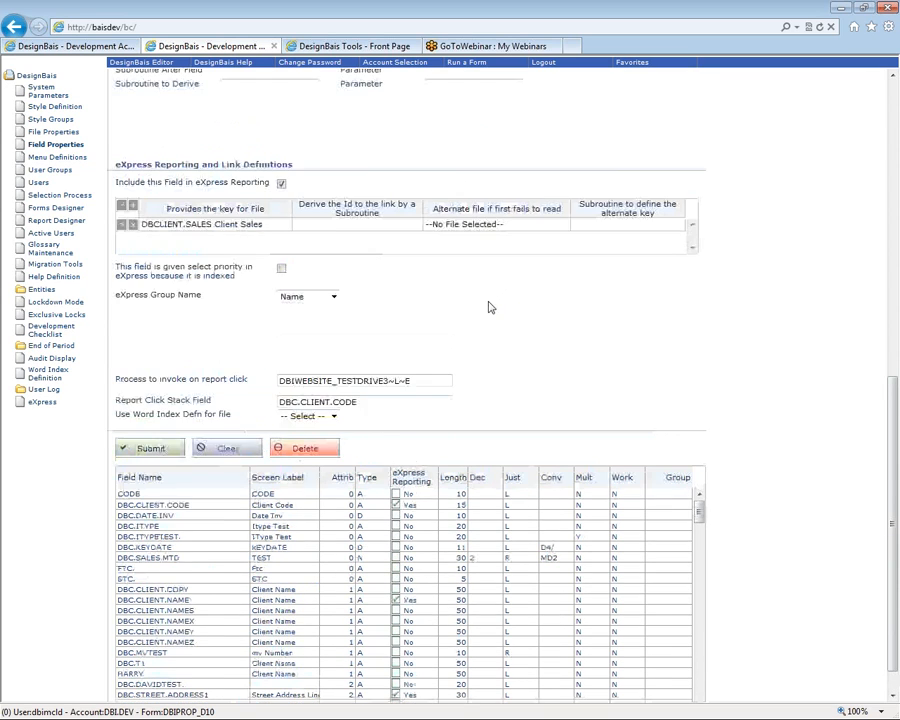
pyautogui.click(265, 376)
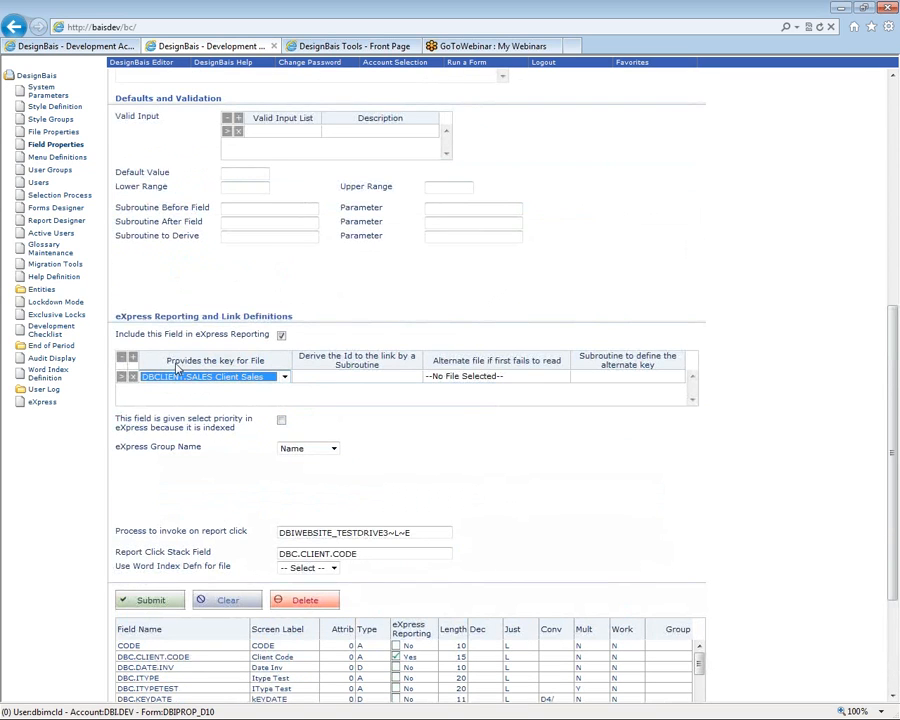
pyautogui.click(257, 366)
pyautogui.click(170, 379)
pyautogui.click(170, 381)
pyautogui.click(546, 278)
# Step: Check the field name and screen label of the DBC.CLIENT.CODE field
pyautogui.scroll(5, 524, 281)
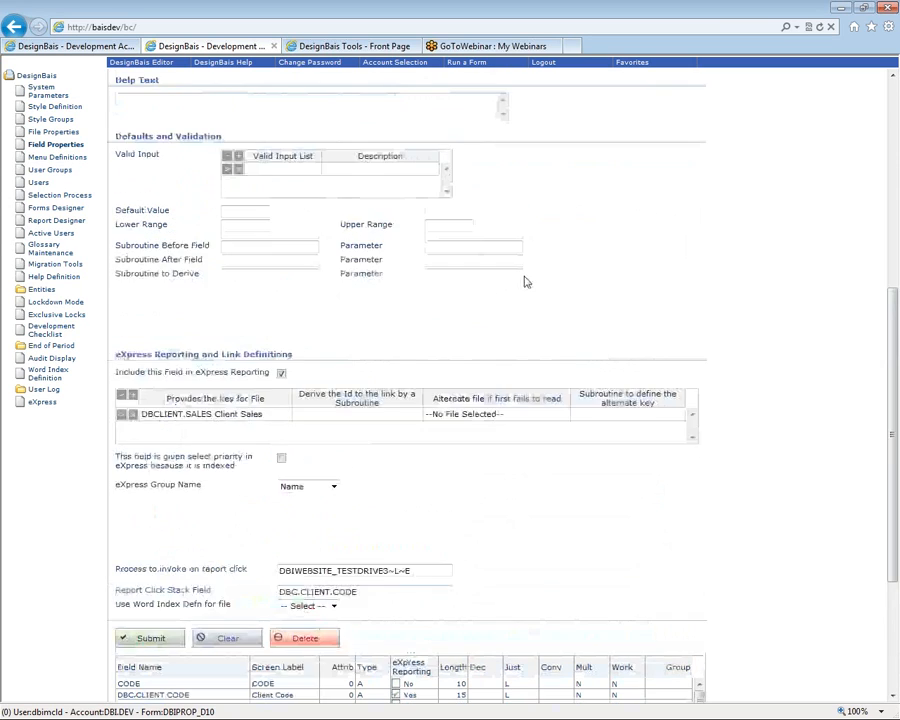
pyautogui.tripleClick(320, 125)
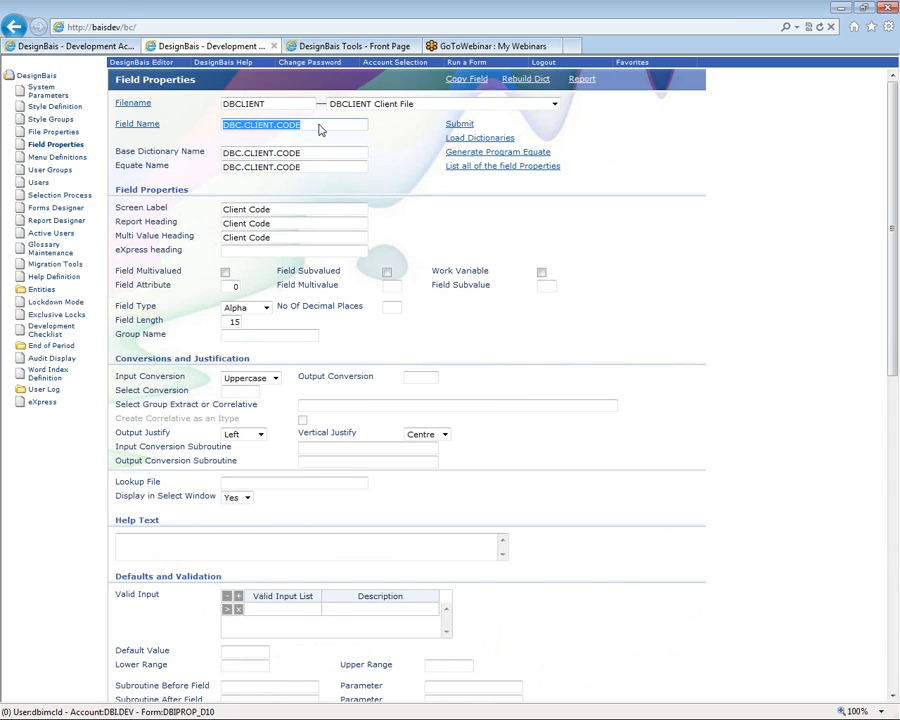
pyautogui.doubleClick(285, 211)
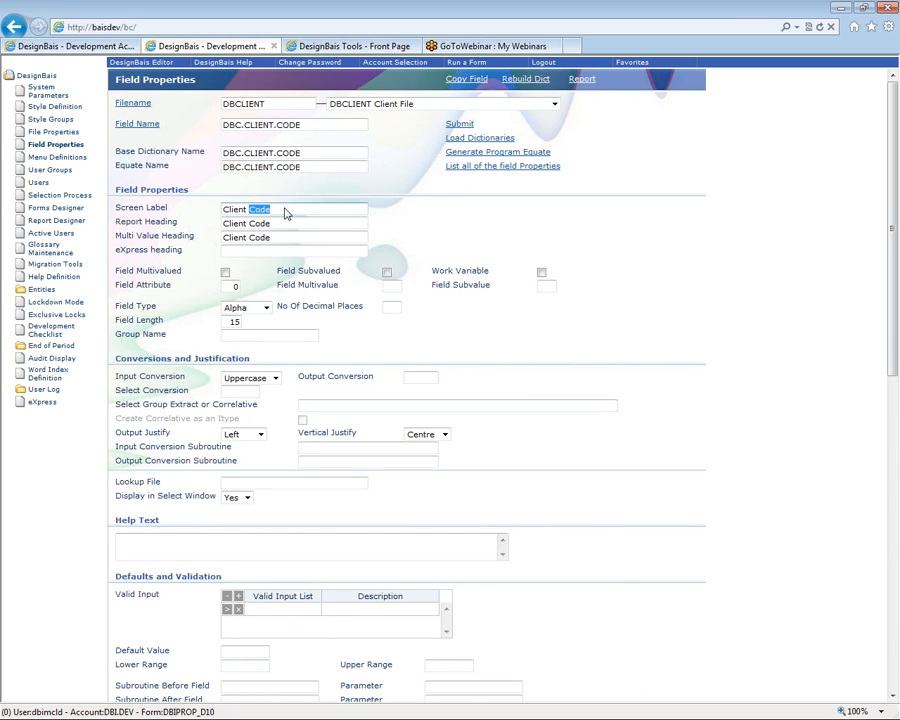
pyautogui.tripleClick(285, 212)
pyautogui.click(489, 224)
# Step: Inspect the DBCLIENT.SALES link definition and its option to derive the link Id by a subroutine
pyautogui.scroll(-8, 536, 234)
pyautogui.click(200, 192)
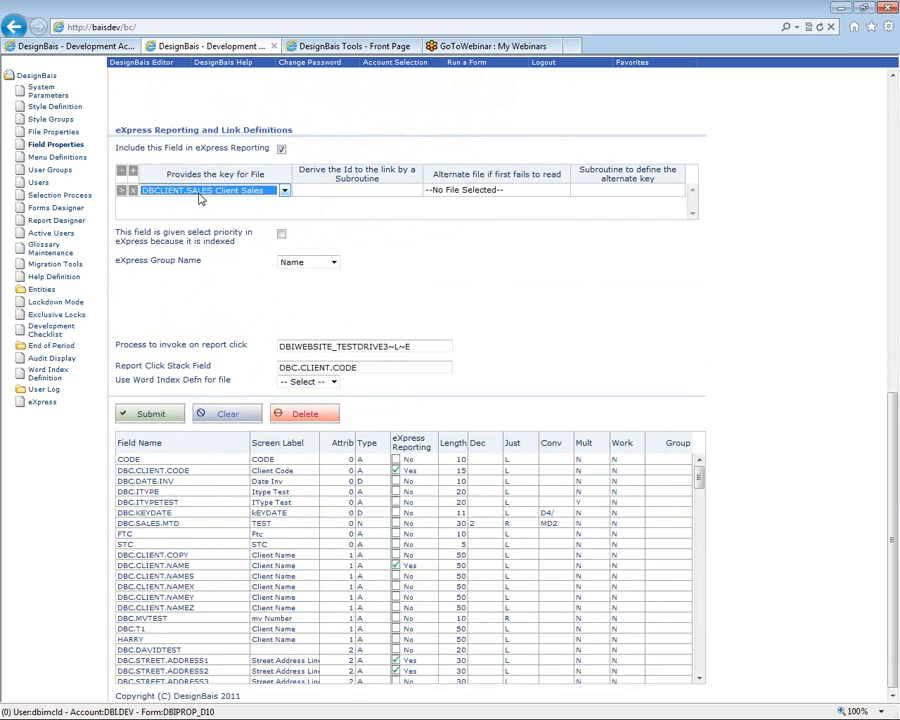
pyautogui.click(341, 191)
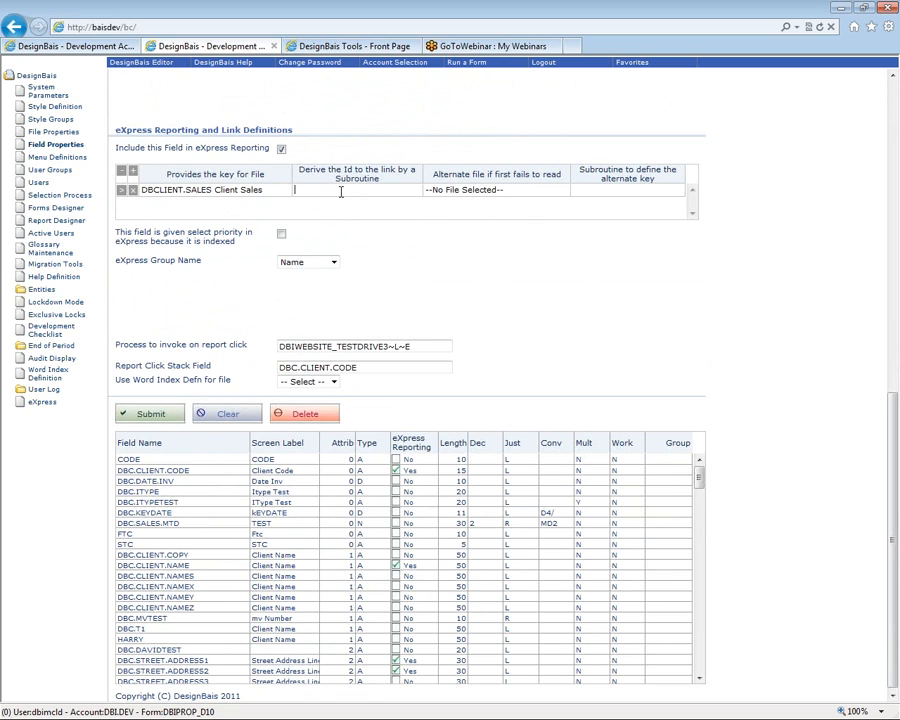
# Step: Inspect the Client Code link definition's key file, alternate file, and subroutines for deriving the link Id and alternate key
pyautogui.click(340, 192)
pyautogui.click(286, 192)
pyautogui.click(286, 192)
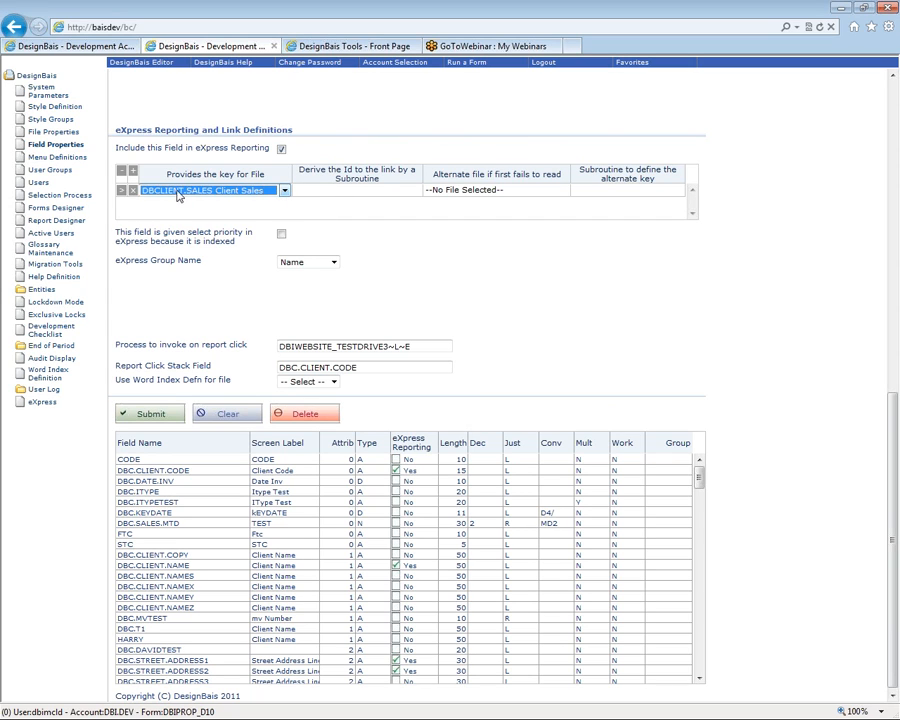
pyautogui.click(557, 191)
pyautogui.click(557, 191)
pyautogui.click(557, 191)
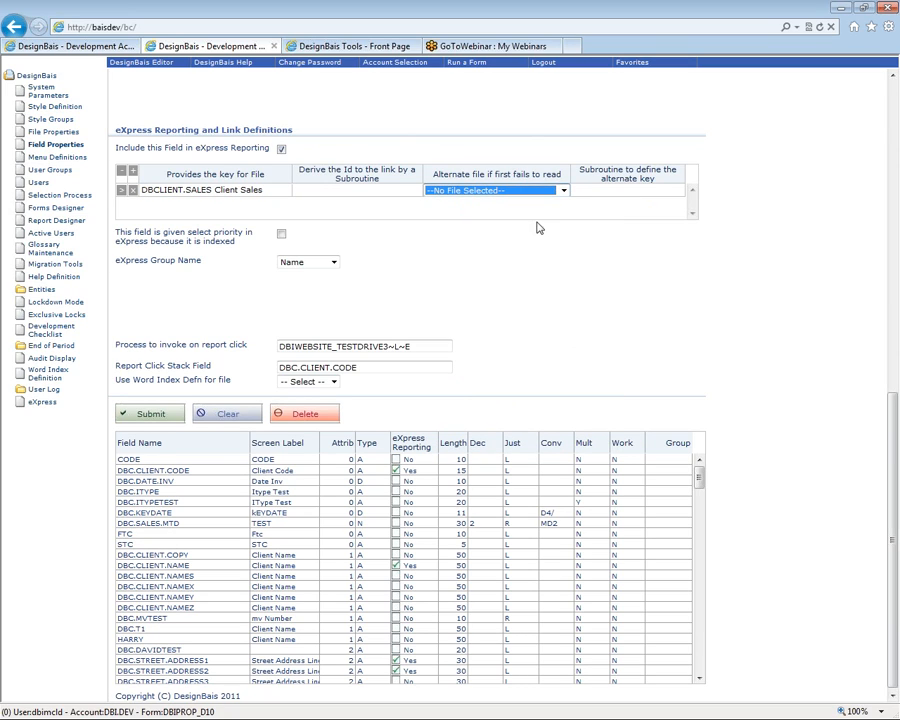
pyautogui.click(623, 188)
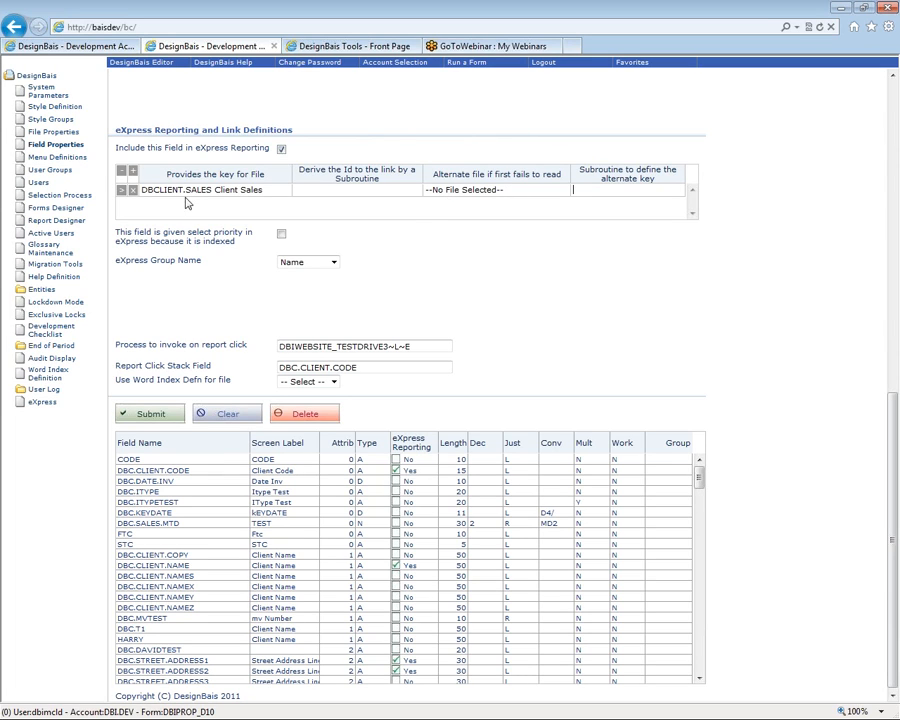
pyautogui.click(323, 190)
# Step: Check which eXpress group names are available for the Client Code field
pyautogui.click(315, 265)
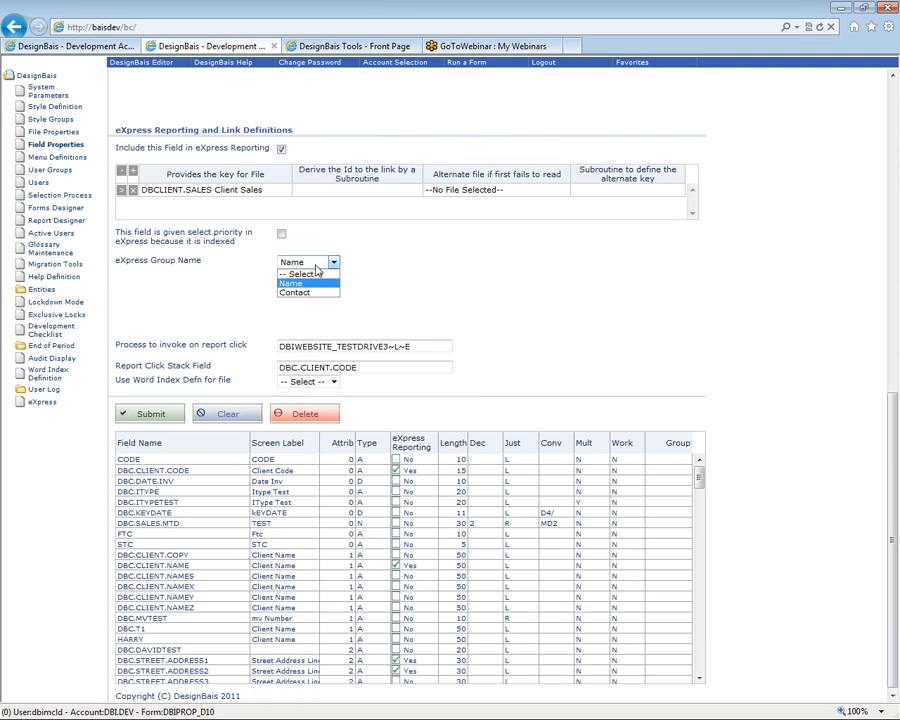
pyautogui.click(316, 267)
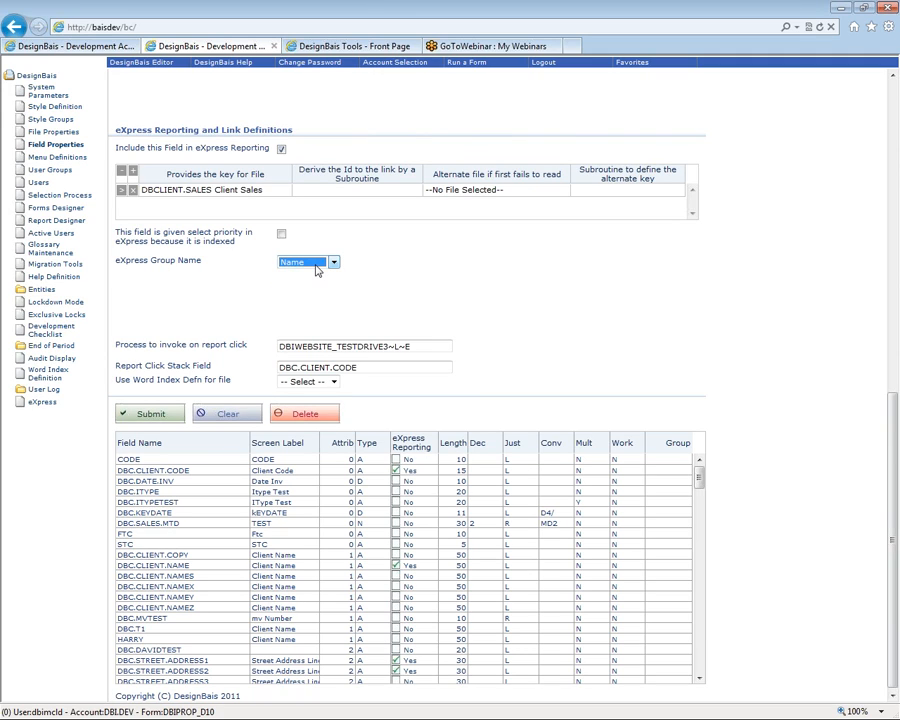
# Step: Open the File Properties of DBCLIENT in a separate browser tab
pyautogui.rightClick(210, 50)
pyautogui.click(243, 177)
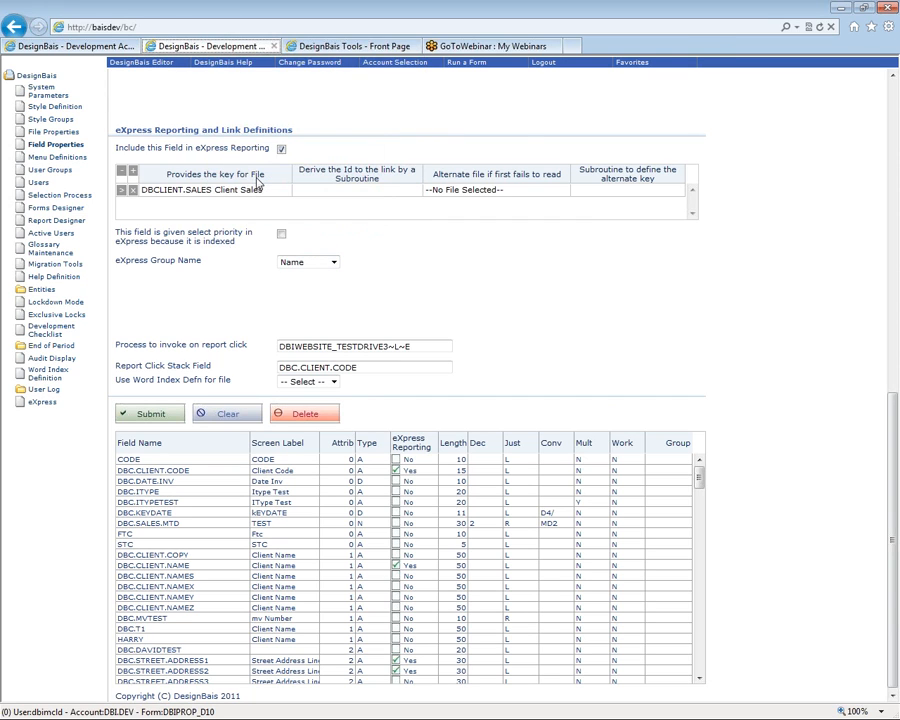
pyautogui.click(50, 140)
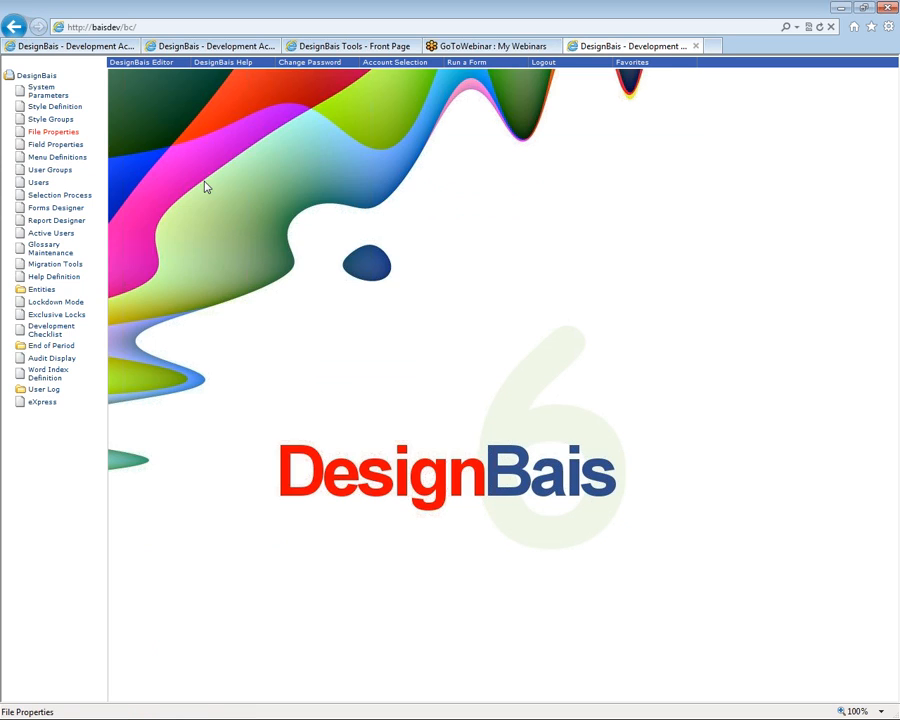
pyautogui.write('dbclien')
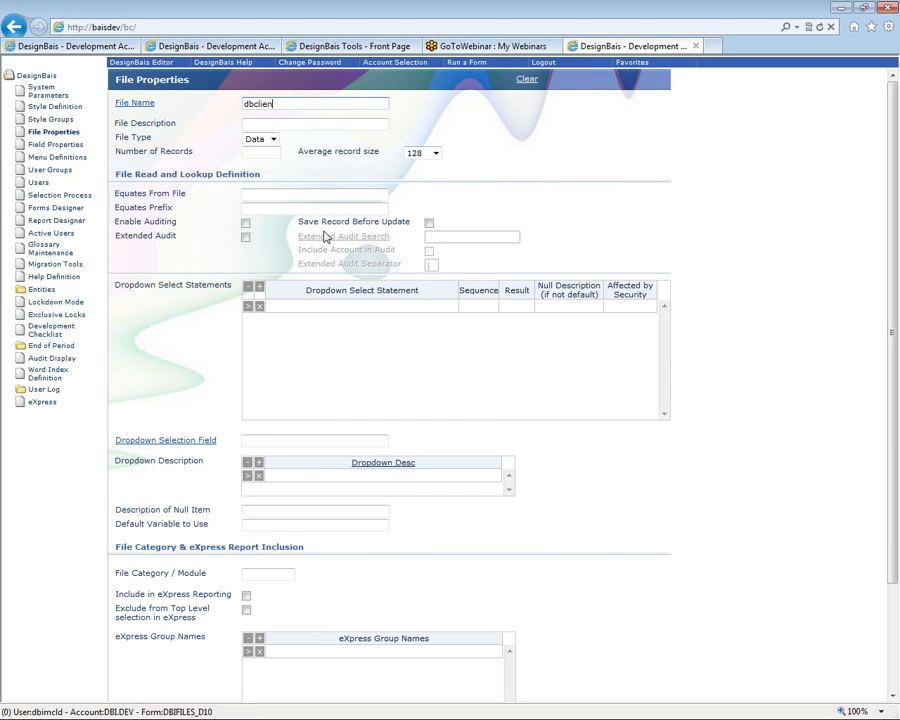
pyautogui.press('BackSpace')
pyautogui.press('BackSpace')
pyautogui.press('BackSpace')
pyautogui.press('BackSpace')
pyautogui.press('BackSpace')
pyautogui.press('BackSpace')
pyautogui.press('BackSpace')
pyautogui.write('DBCLIENT')
pyautogui.press('Tab')
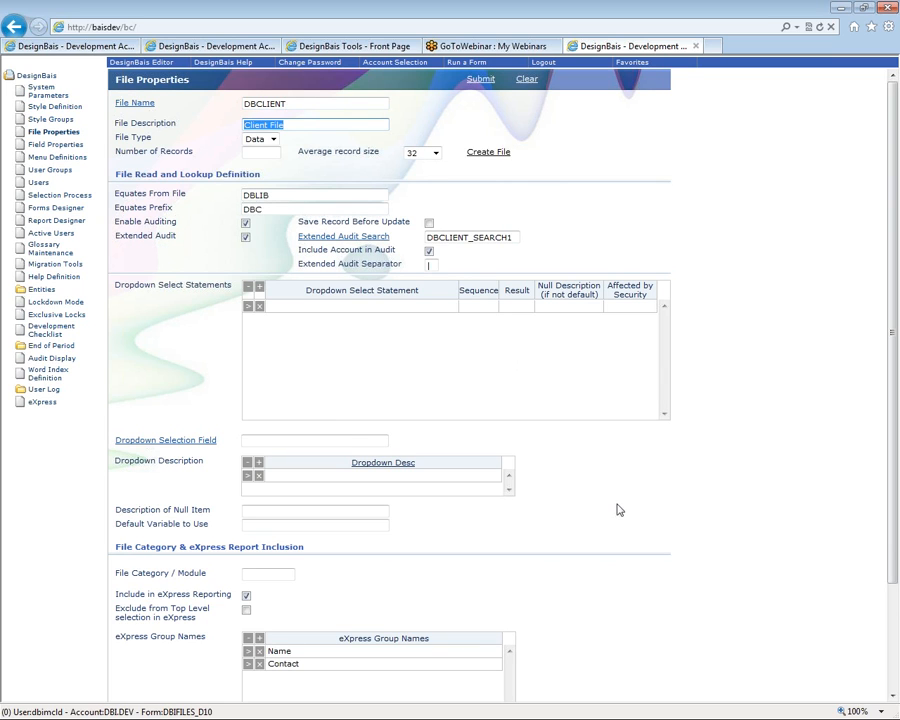
# Step: Examine the eXpress group names defined for the DBCLIENT file
pyautogui.scroll(-3, 600, 514)
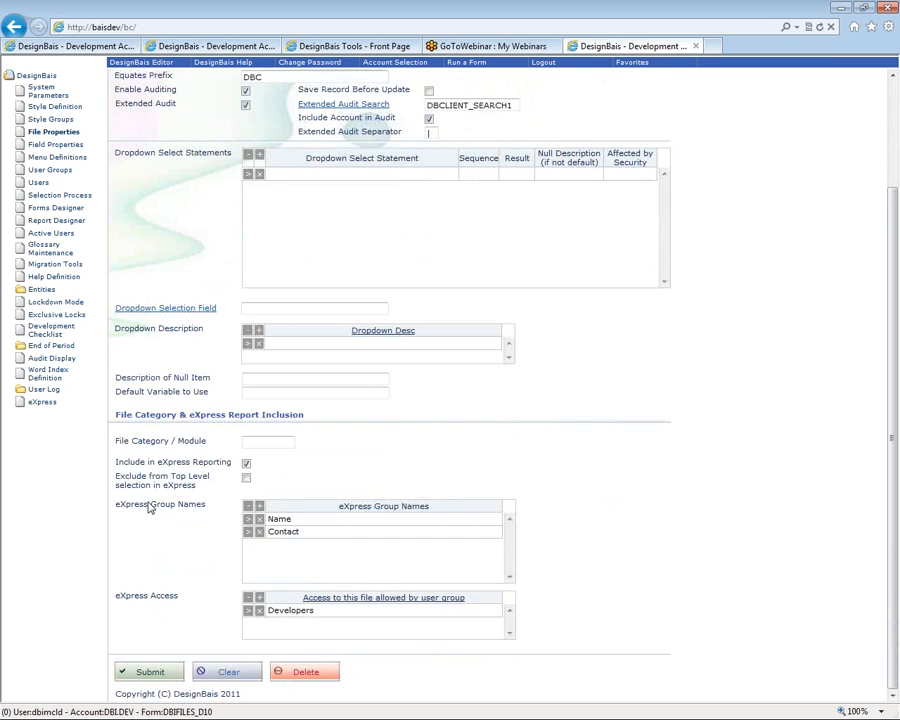
pyautogui.doubleClick(297, 518)
pyautogui.doubleClick(303, 533)
# Step: Return to the eXpress report and expand the linked Client Sales file to see its fields
pyautogui.click(106, 51)
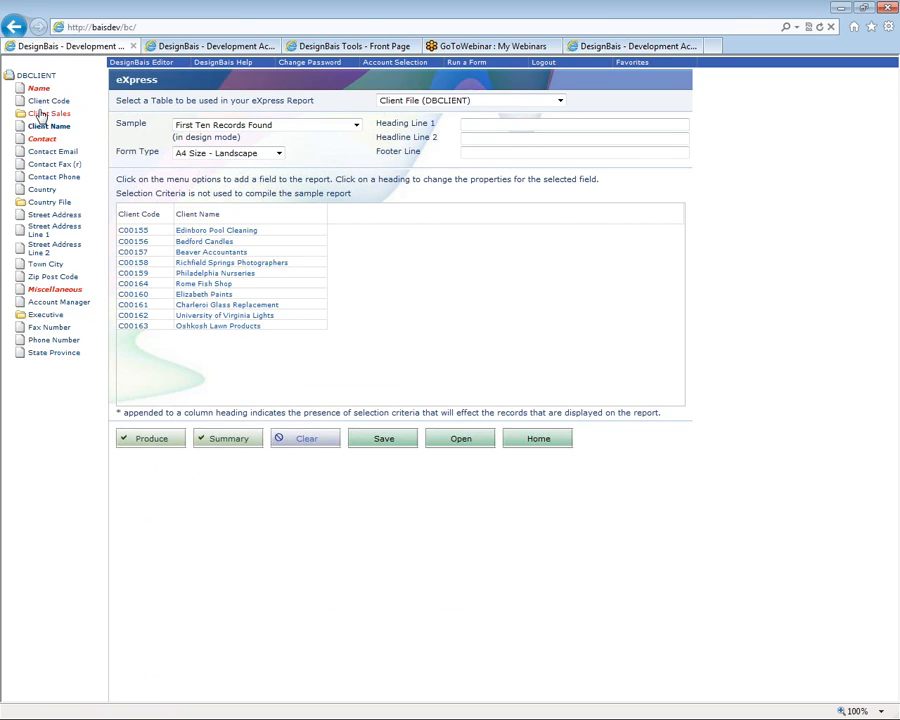
pyautogui.click(41, 115)
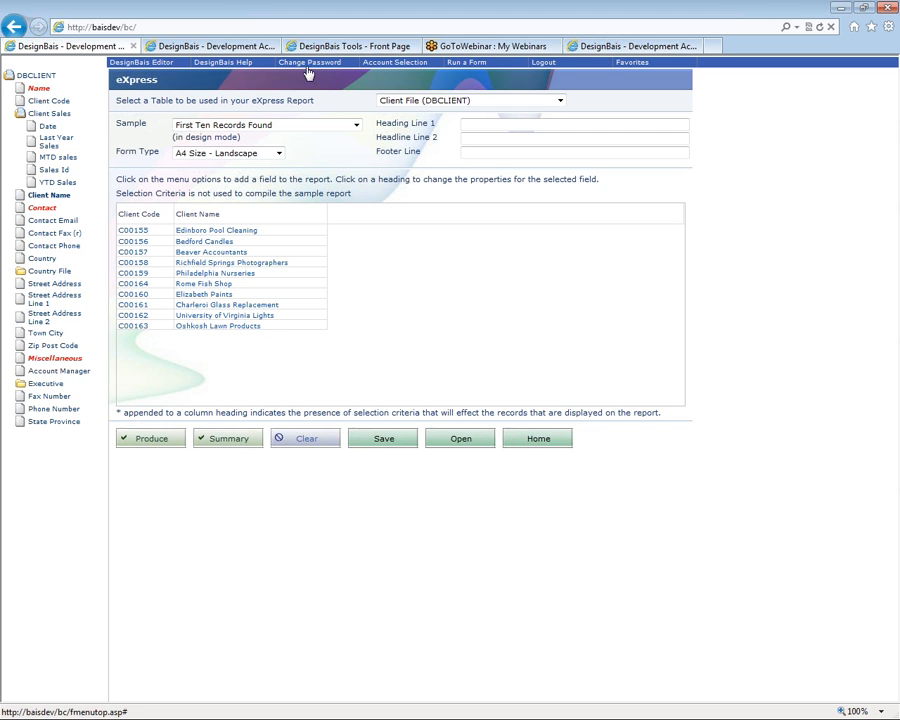
# Step: Return to Field Properties and load the DBC.ACCOUNT.MANAGER field of DBCLIENT
pyautogui.hotkey('ctrl', 'Tab')
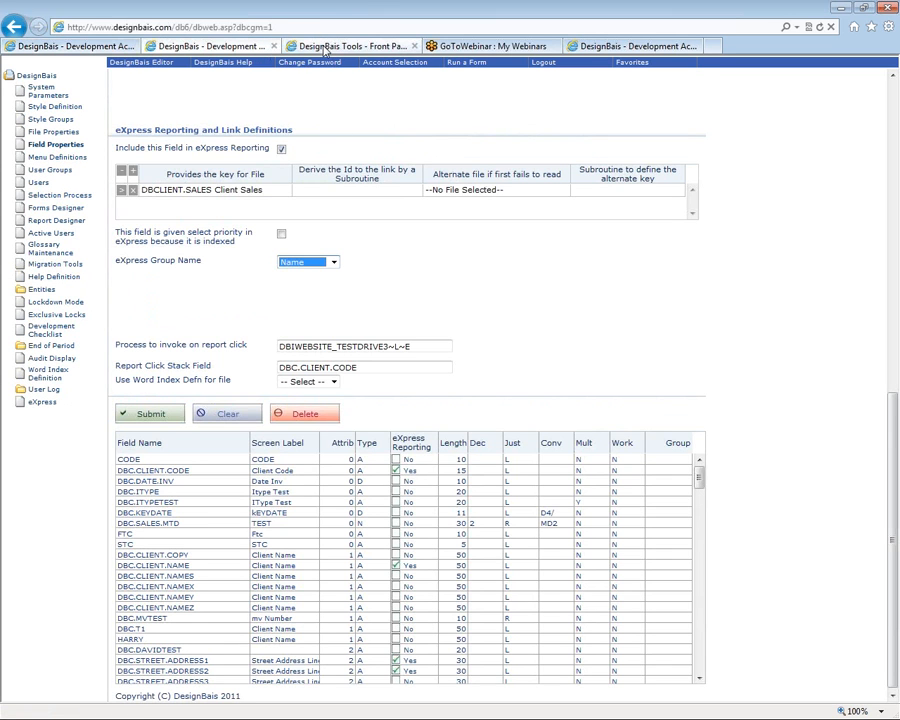
pyautogui.click(325, 50)
pyautogui.click(216, 48)
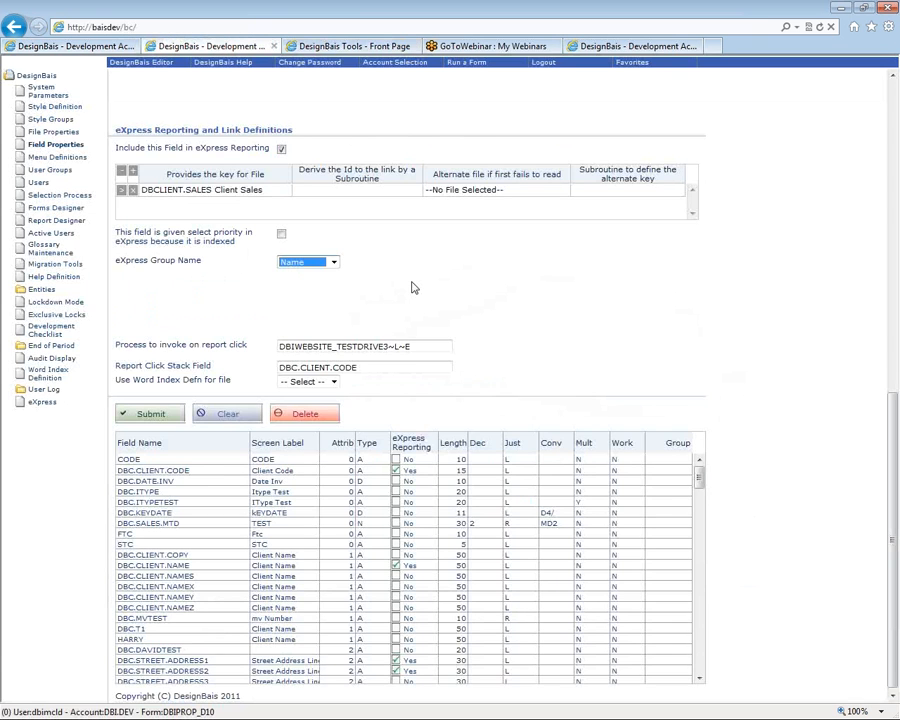
pyautogui.tripleClick(308, 126)
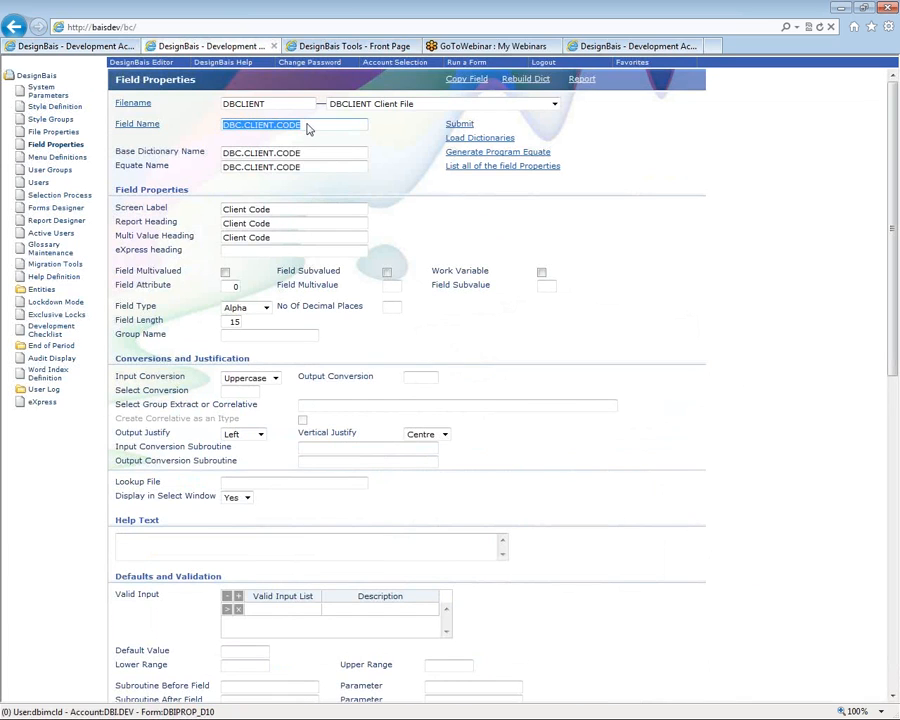
pyautogui.write('DBC.')
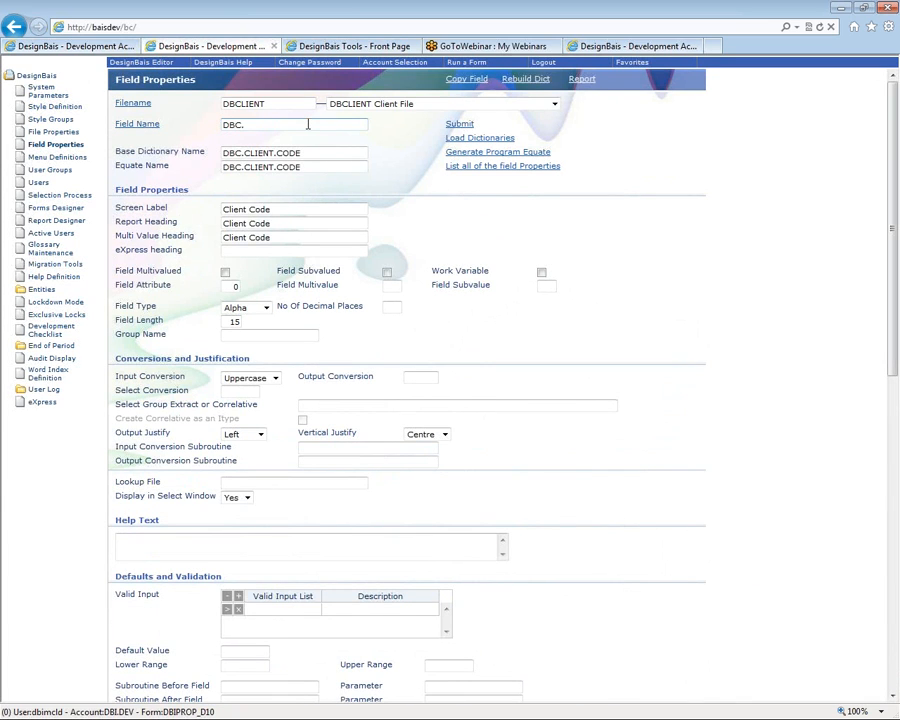
pyautogui.write('ACCOUNT.MANAGER')
pyautogui.press('Tab')
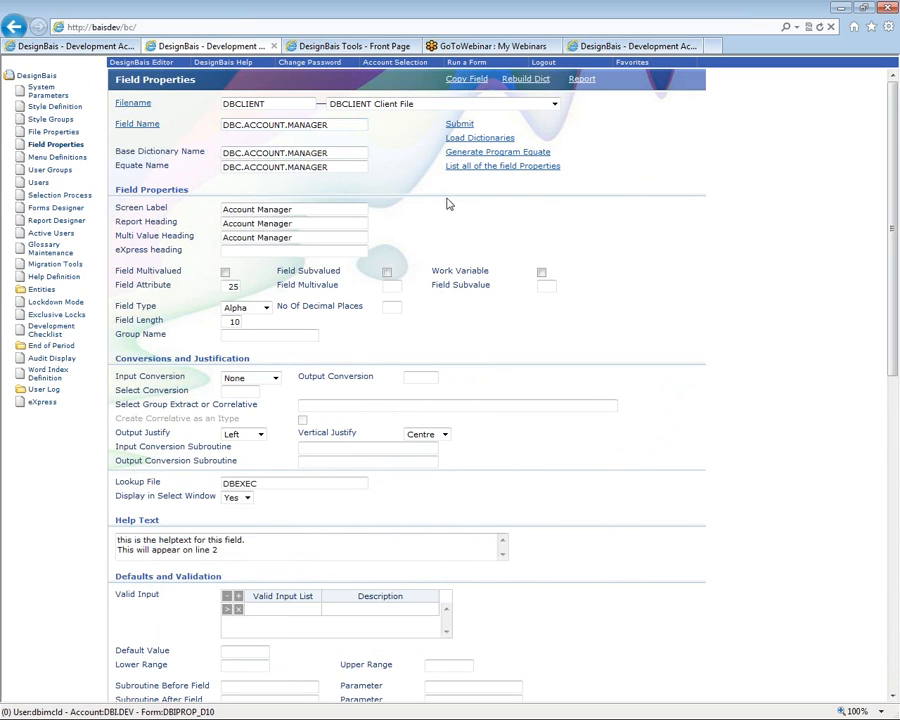
# Step: Examine the DBC.ACCOUNT.MANAGER field's attribute number and the file its link definition provides the key for
pyautogui.scroll(-5, 437, 275)
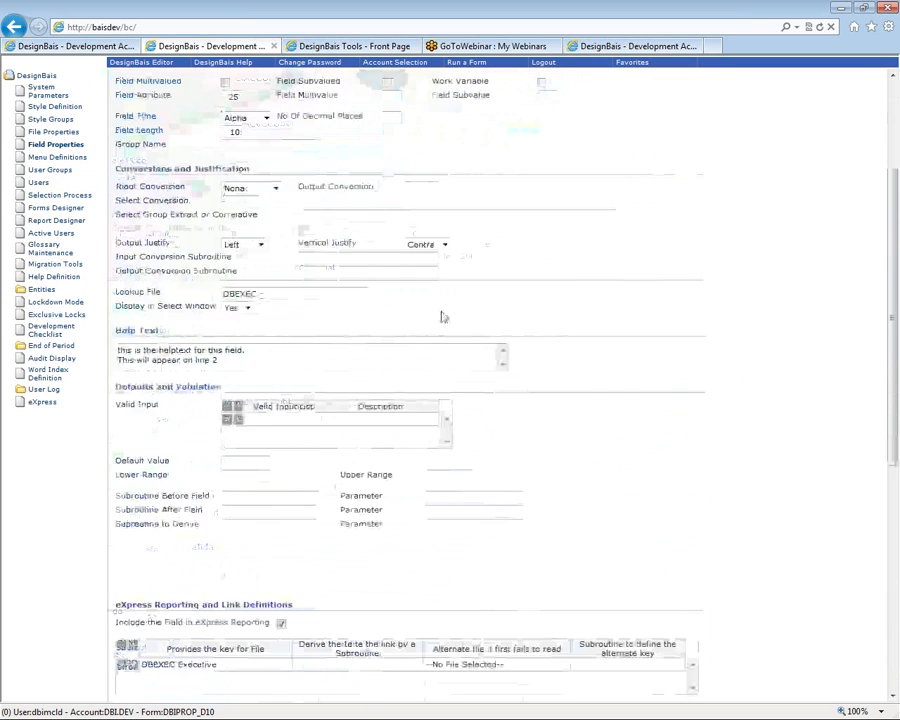
pyautogui.scroll(1, 304, 317)
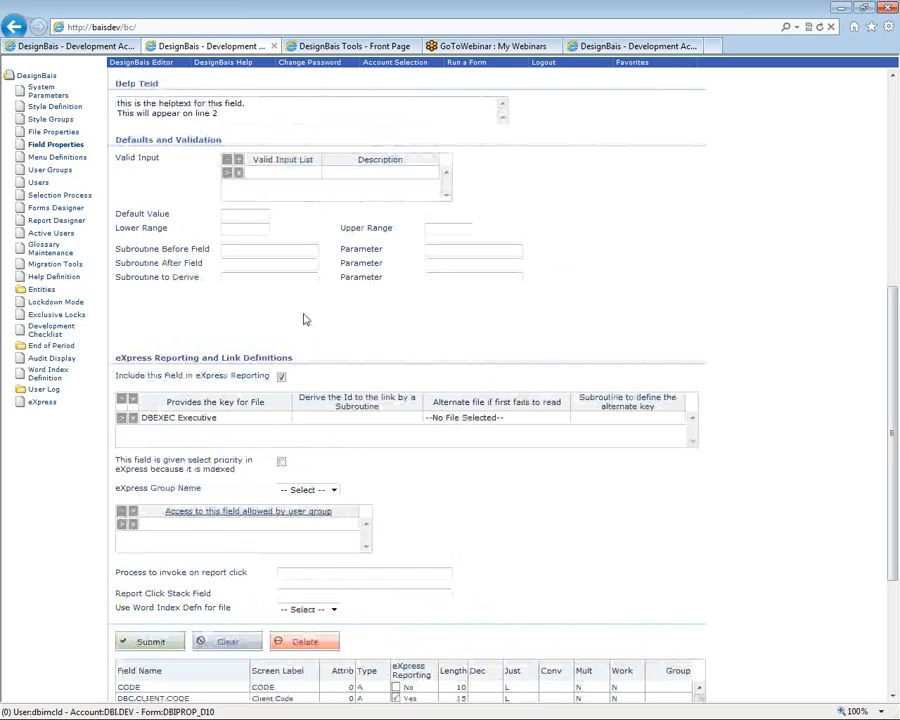
pyautogui.scroll(3, 300, 310)
pyautogui.click(231, 191)
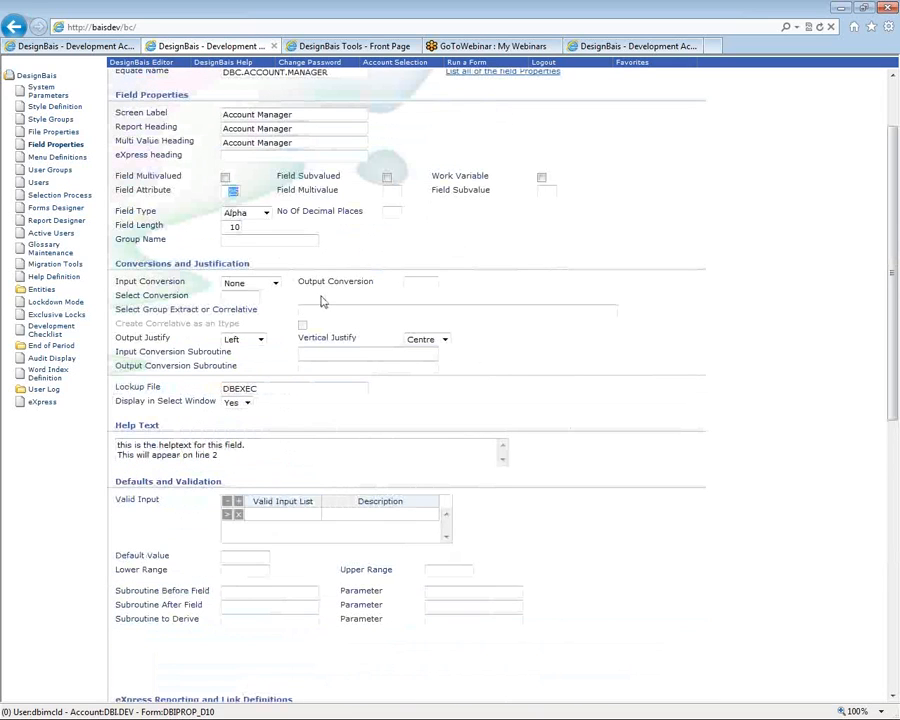
pyautogui.scroll(-1, 360, 376)
pyautogui.scroll(-5, 360, 376)
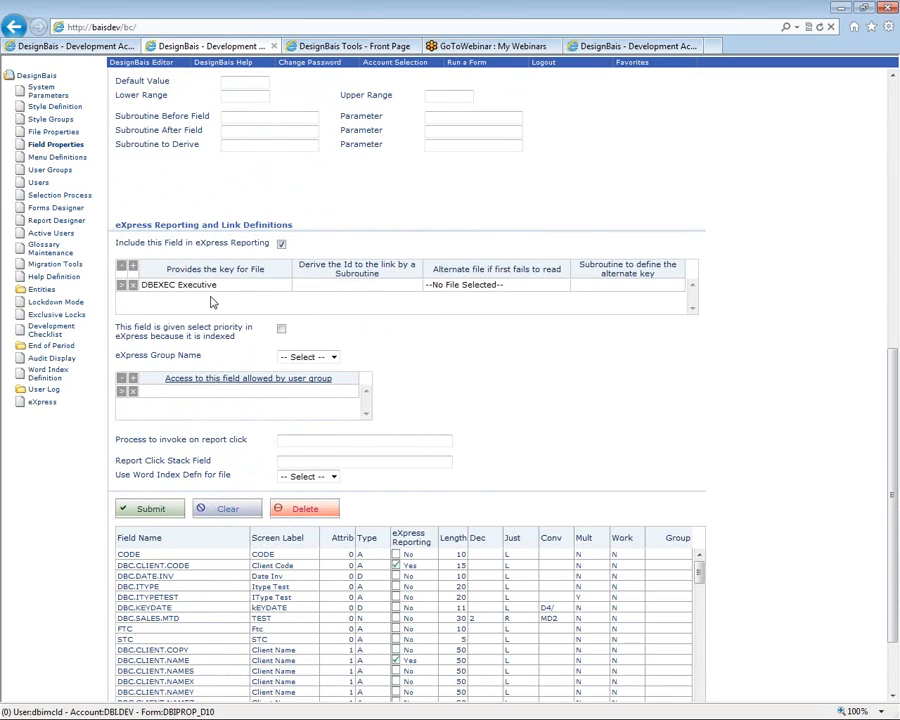
# Step: Return to the eXpress report and expand the linked Executive file and its nested Exec Class (Testing) file
pyautogui.click(80, 48)
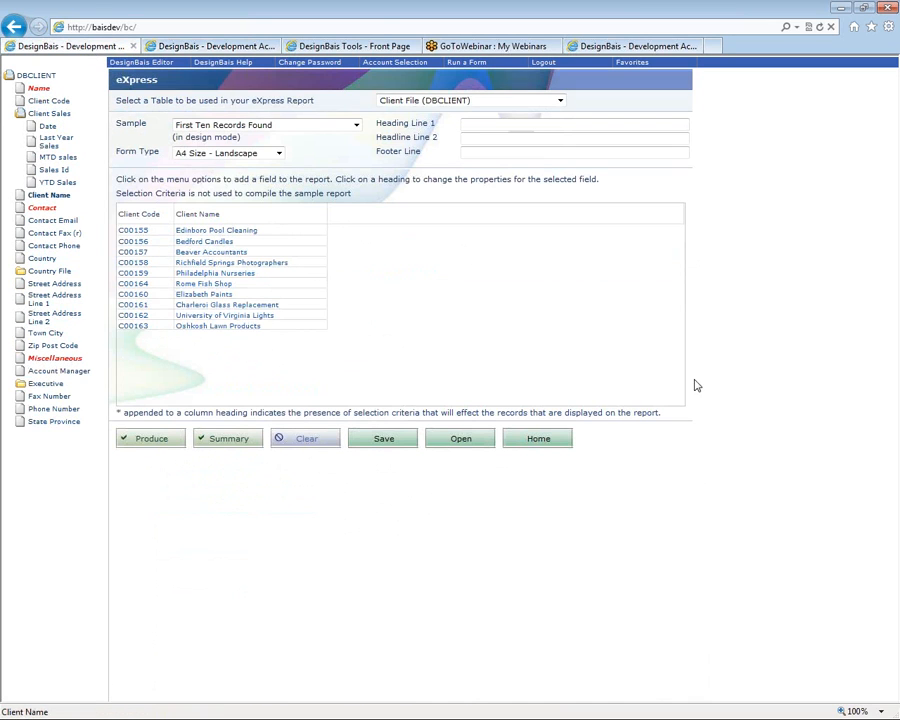
pyautogui.click(36, 387)
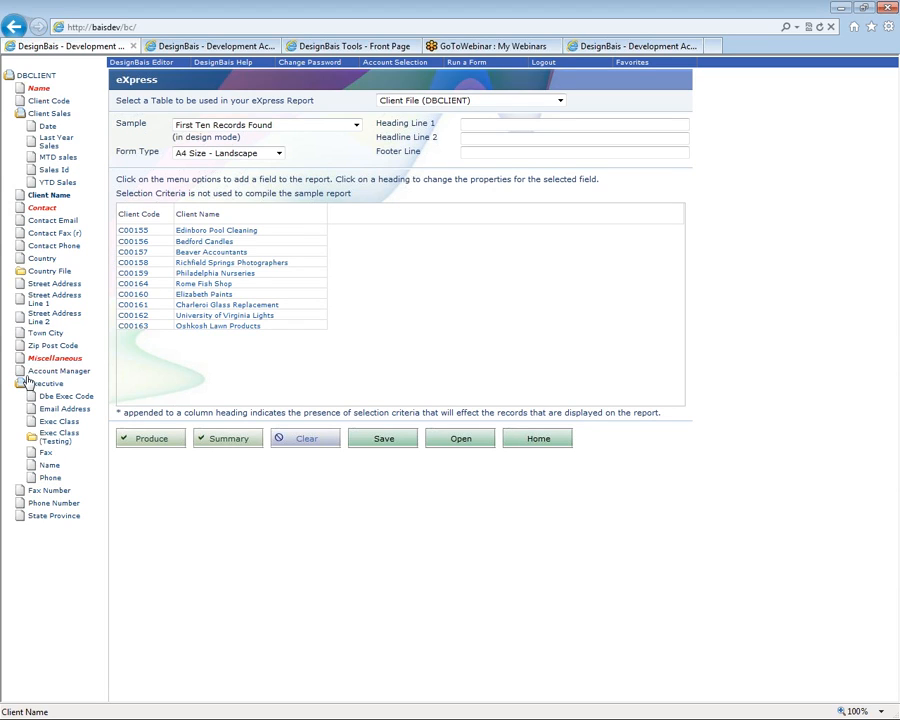
pyautogui.click(61, 440)
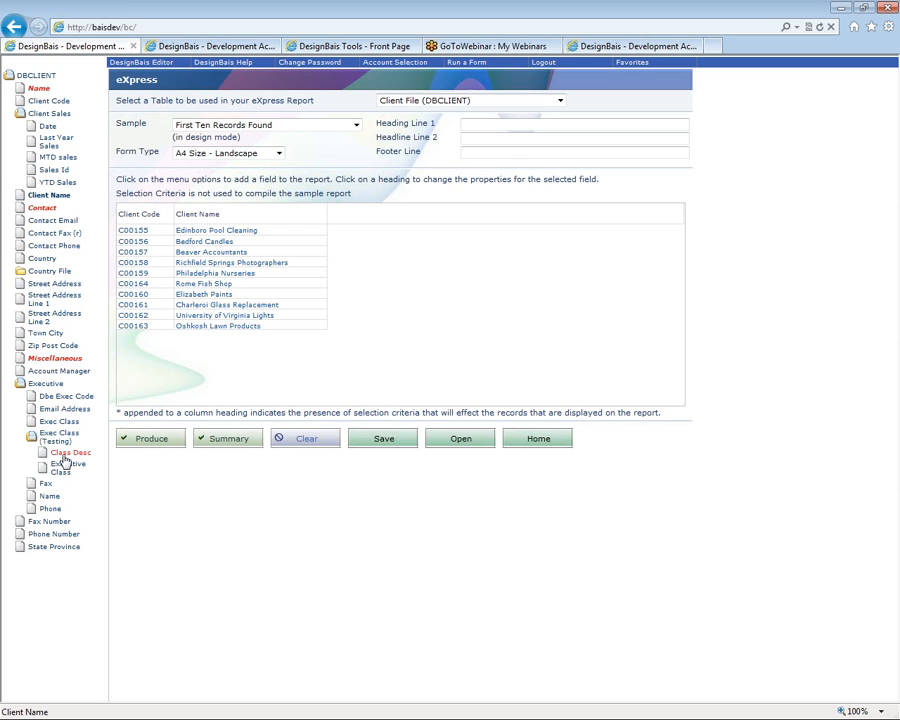
# Step: Try Class Desc from Exec Class (Testing) as a report column, remove it again, and collapse Client Sales
pyautogui.click(67, 454)
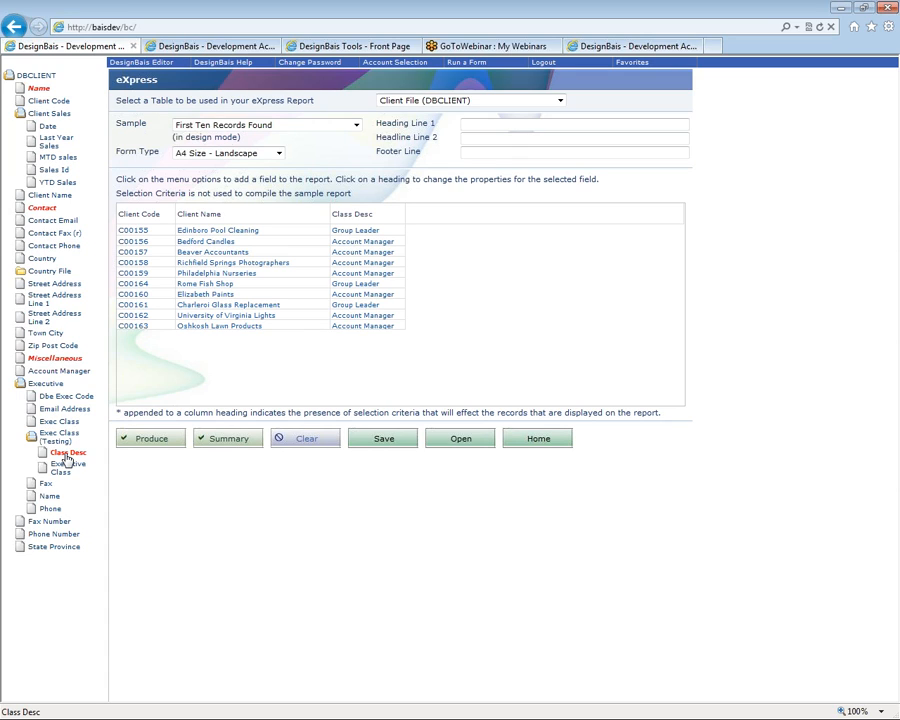
pyautogui.click(66, 455)
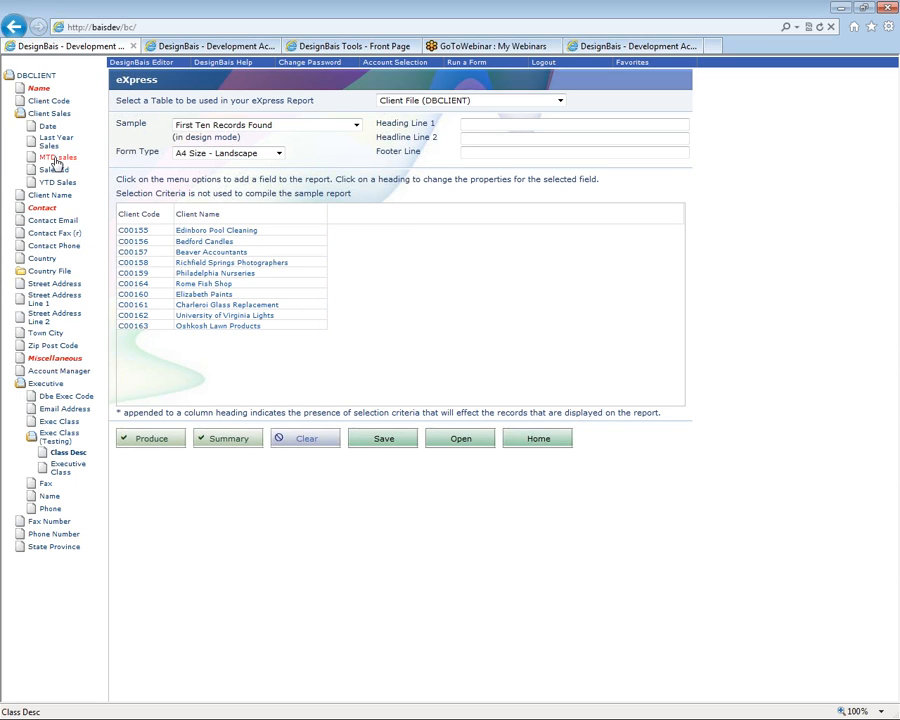
pyautogui.click(20, 113)
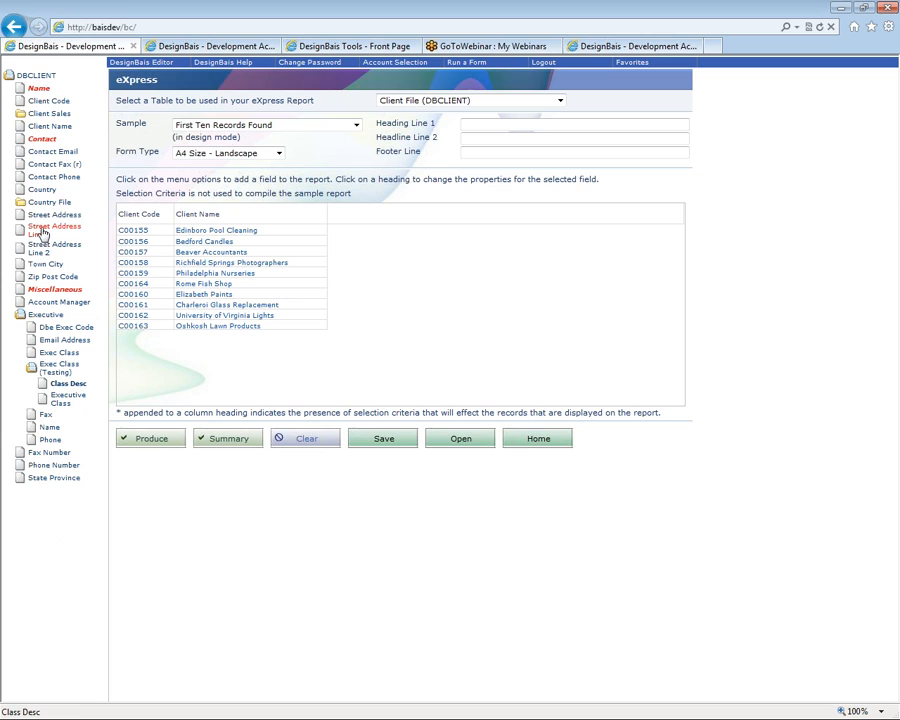
# Step: Try adding Street Address Line 1 and Street Address Line 2 as report columns, and remove both again
pyautogui.click(42, 232)
pyautogui.click(38, 248)
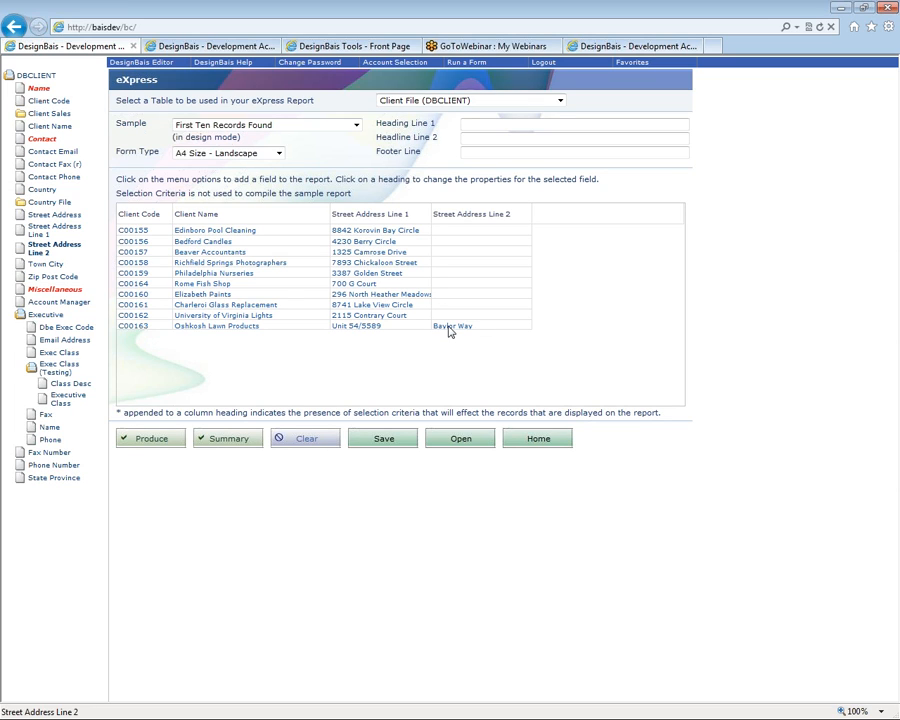
pyautogui.click(48, 253)
pyautogui.click(45, 231)
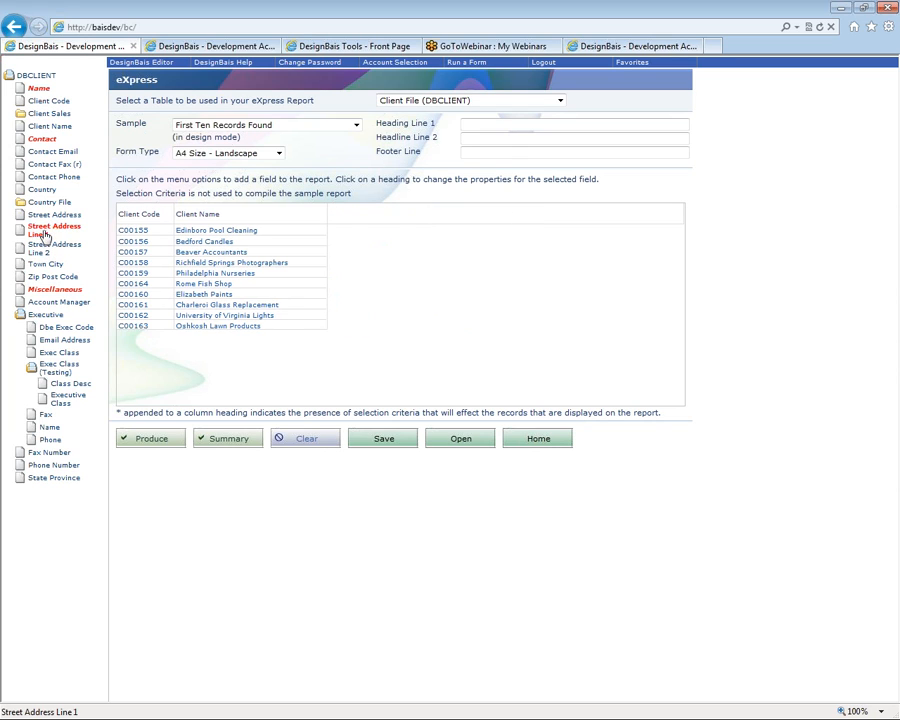
# Step: Add the Street Address column, then produce the report for the entire table without selection criteria and close the output
pyautogui.click(54, 214)
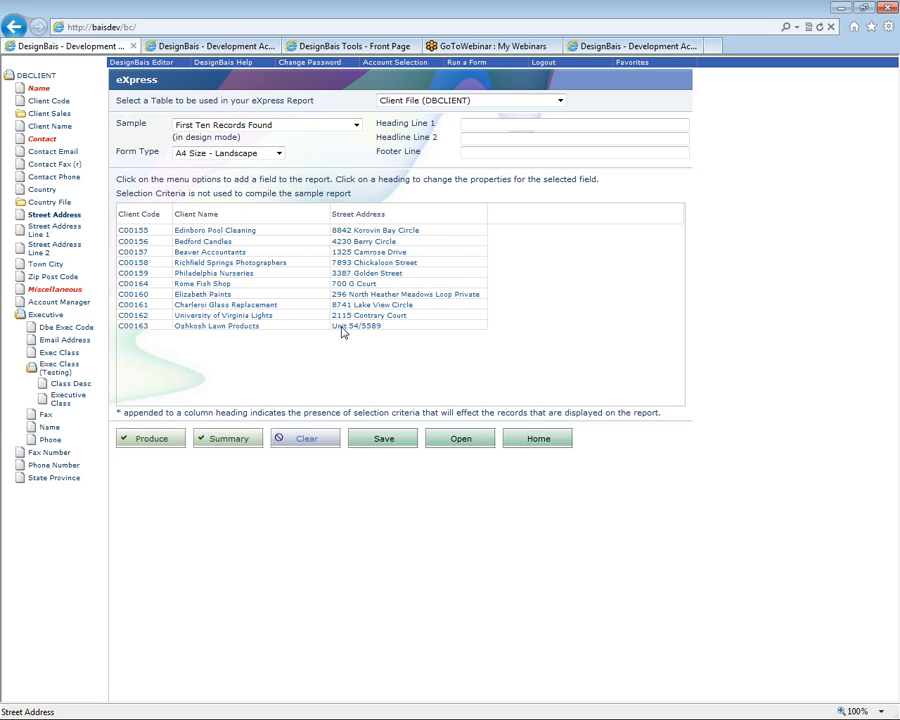
pyautogui.click(158, 442)
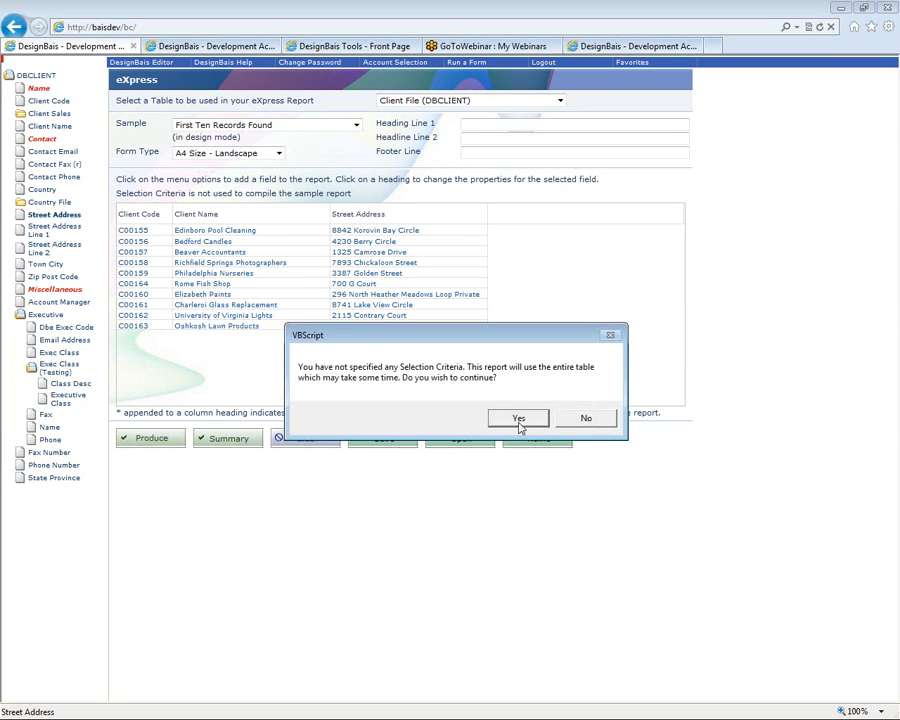
pyautogui.click(519, 420)
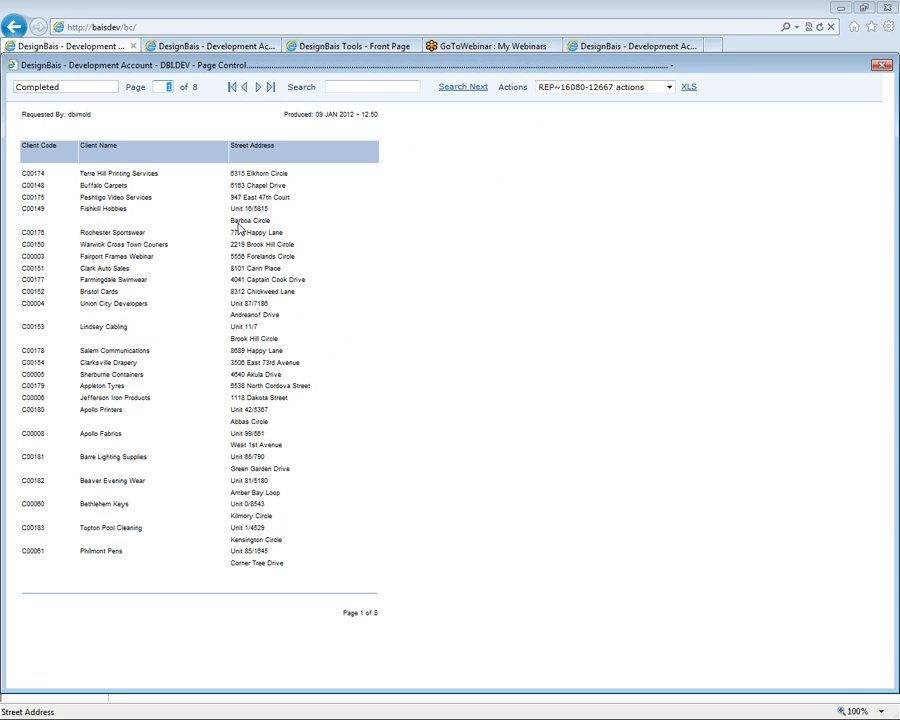
pyautogui.click(880, 66)
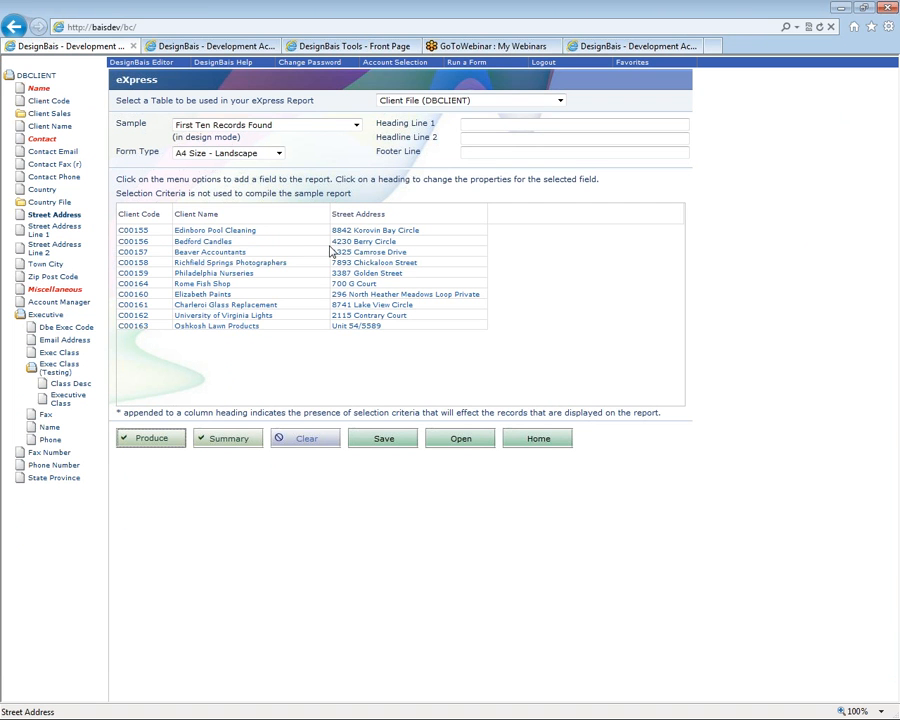
# Step: Try switching Normalise Multiple Values on and off in the Street Address column's field properties, and submit them
pyautogui.click(344, 219)
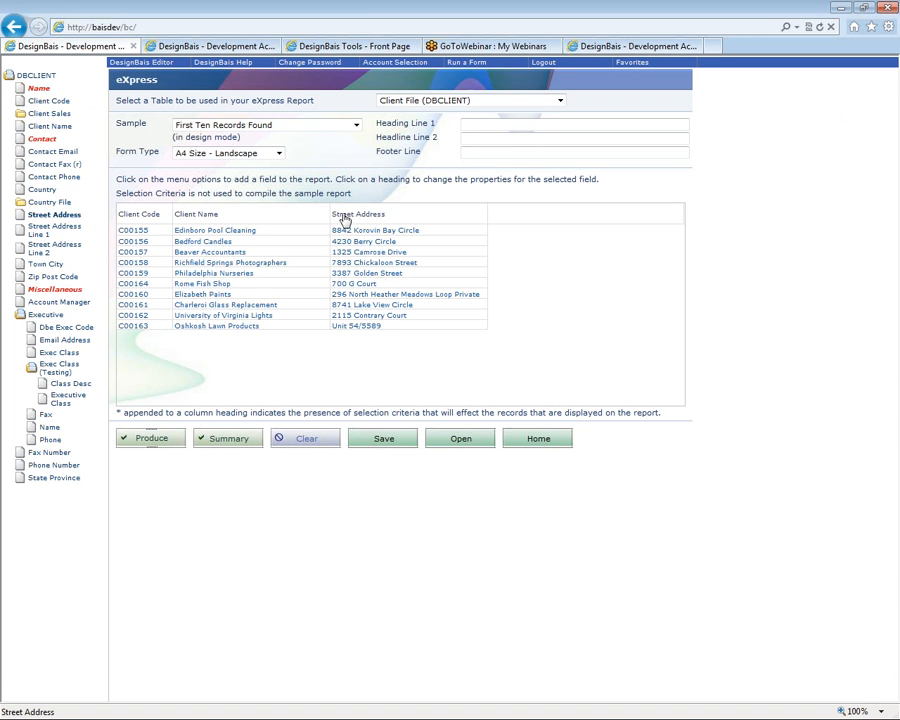
pyautogui.click(248, 460)
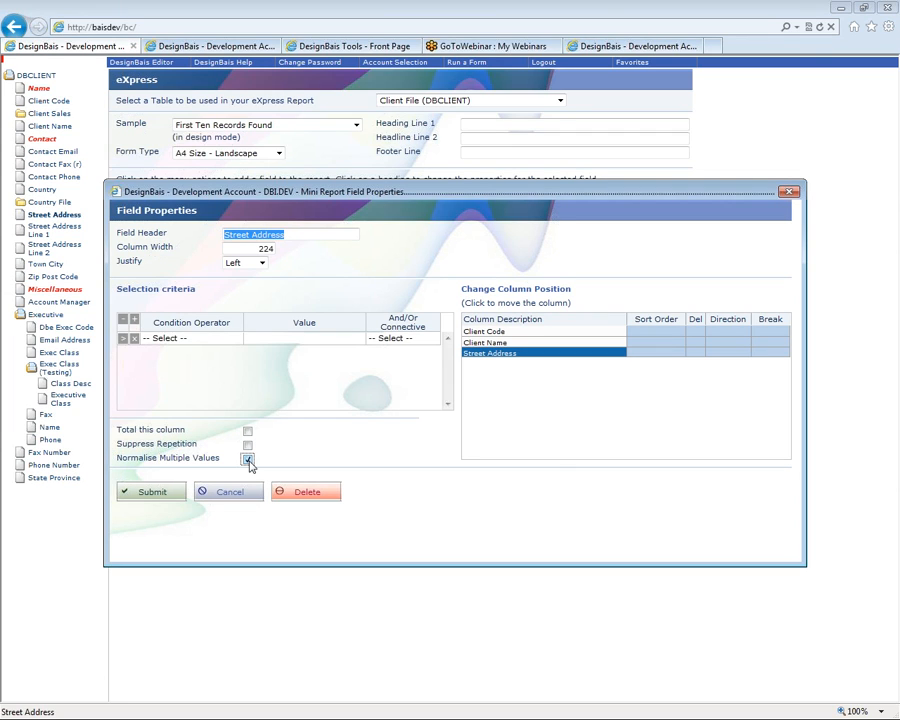
pyautogui.click(248, 459)
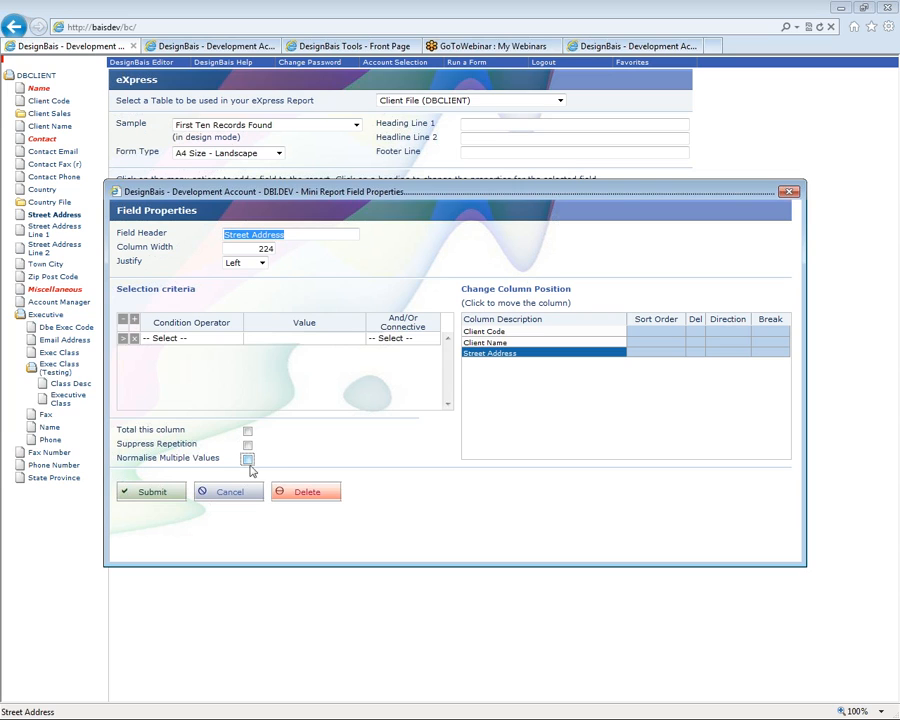
pyautogui.click(161, 502)
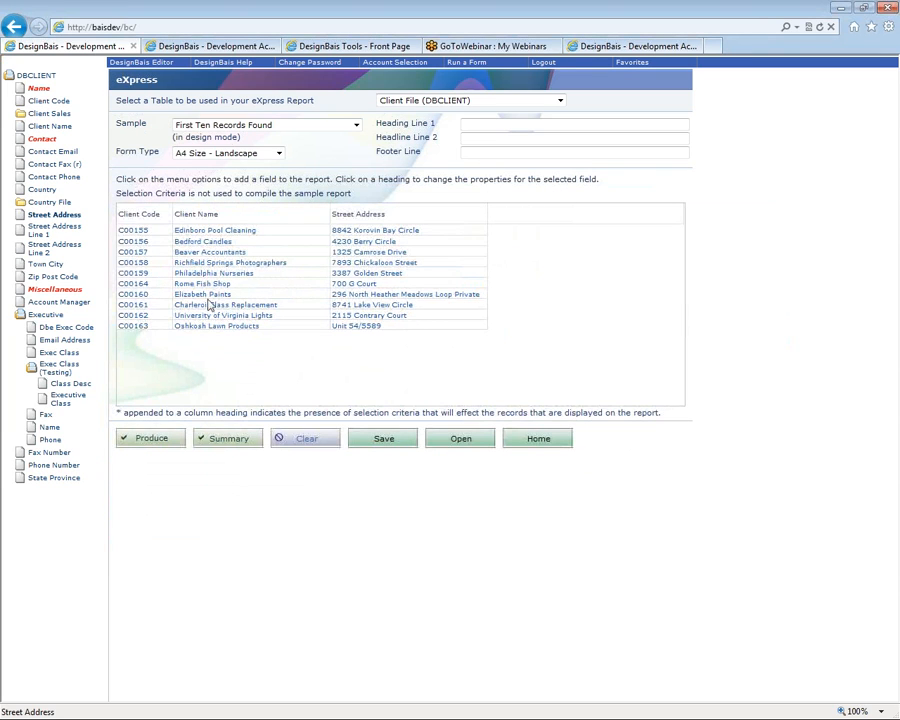
# Step: Replace the Street Address column with Street Address Line 1, Street Address Line 2, Town City and Zip Post Code columns
pyautogui.click(56, 217)
pyautogui.click(44, 231)
pyautogui.click(40, 246)
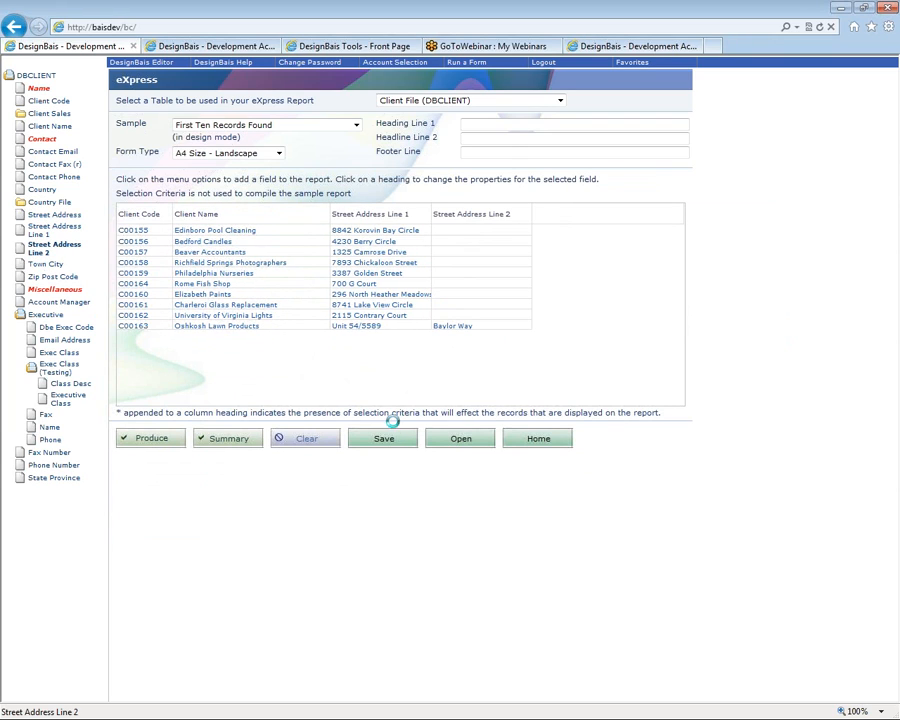
pyautogui.click(36, 263)
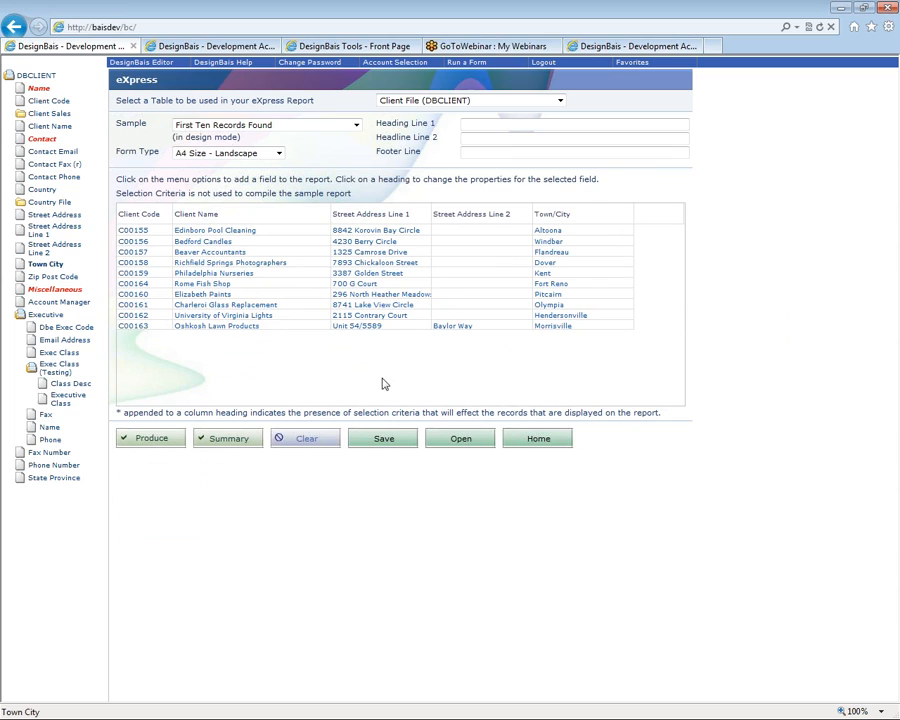
pyautogui.click(37, 277)
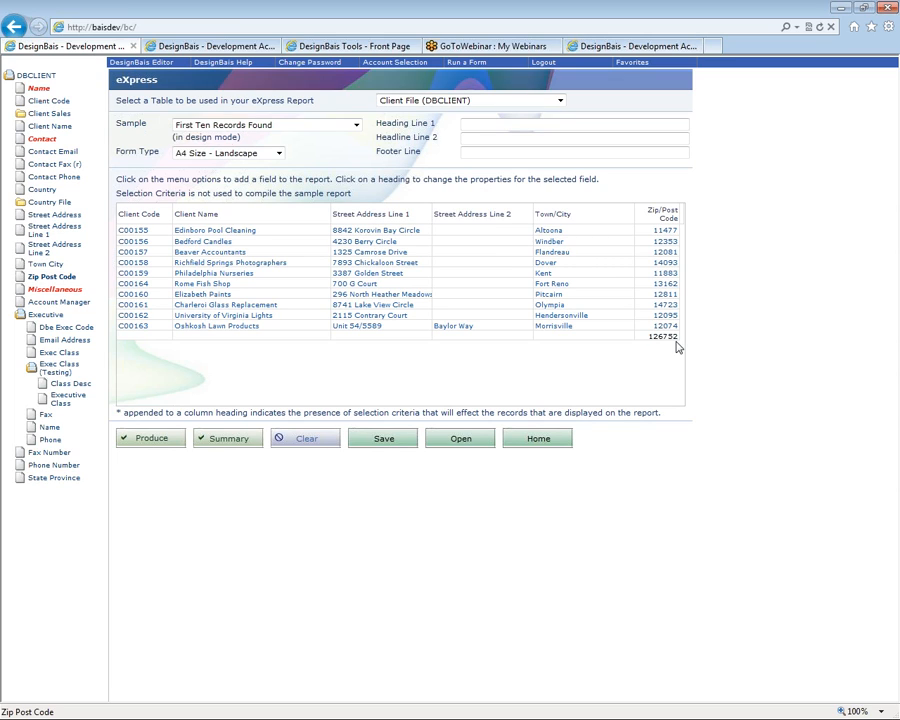
# Step: Turn off totalling for the Zip/Post Code column in its field properties
pyautogui.click(662, 216)
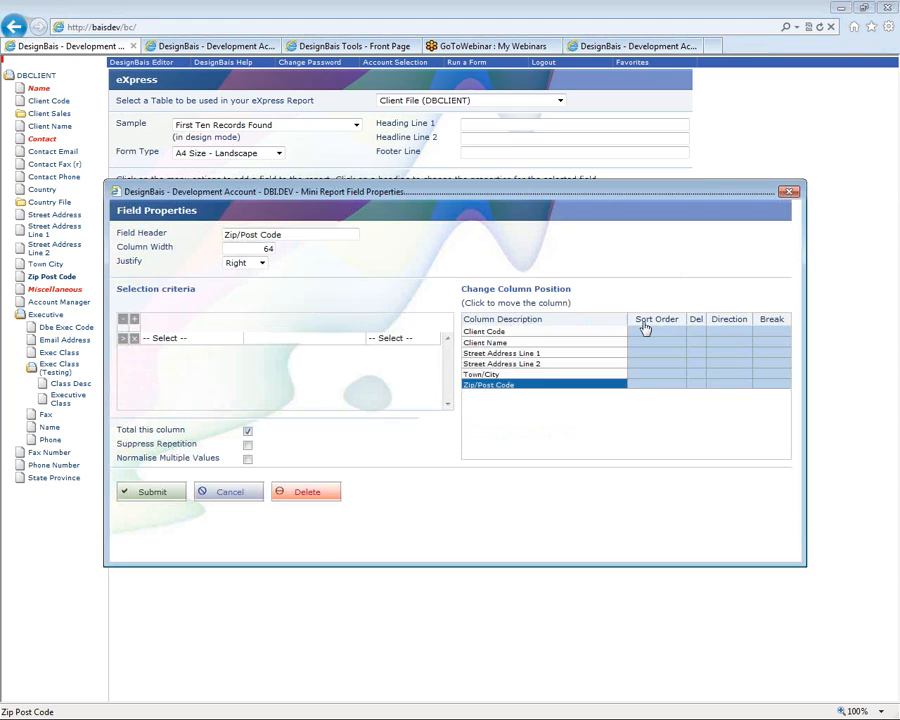
pyautogui.click(247, 431)
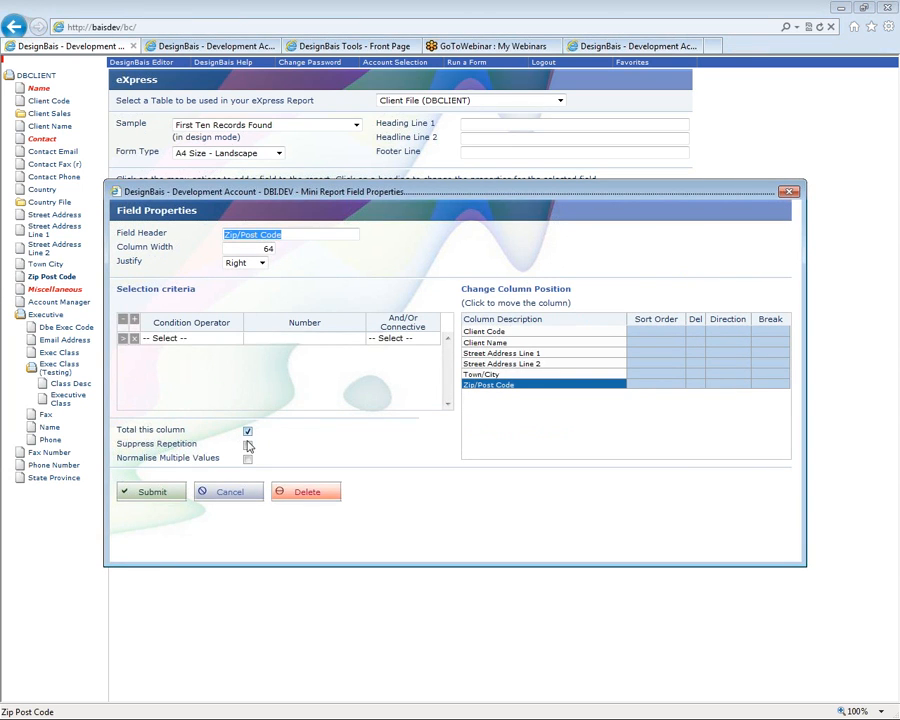
pyautogui.click(170, 494)
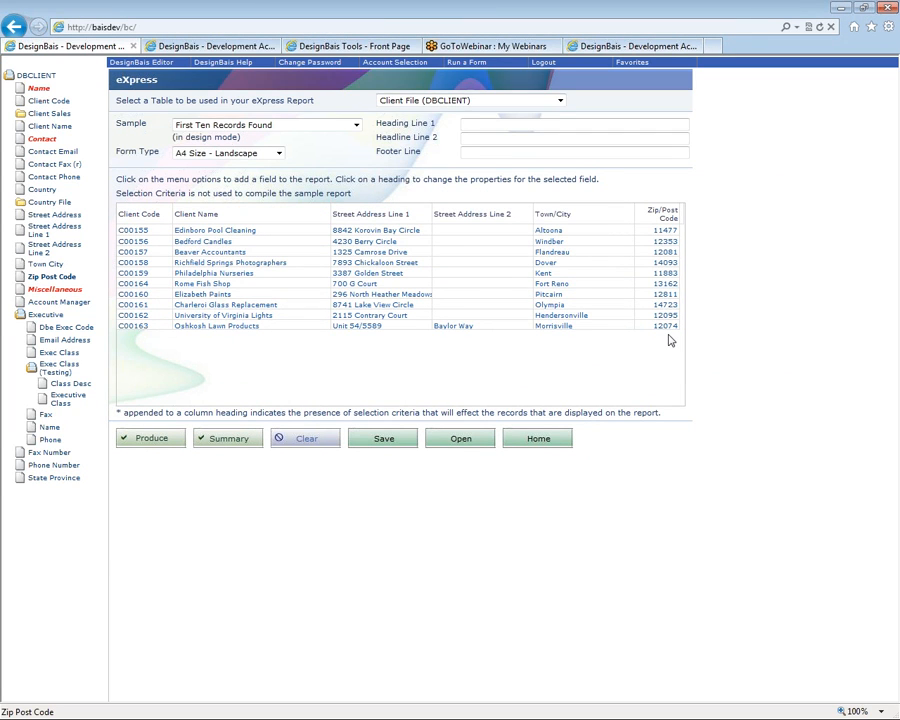
# Step: Add MTD sales followed by YTD Sales from Client Sales as columns, and produce the report for the entire table
pyautogui.click(26, 115)
pyautogui.click(57, 157)
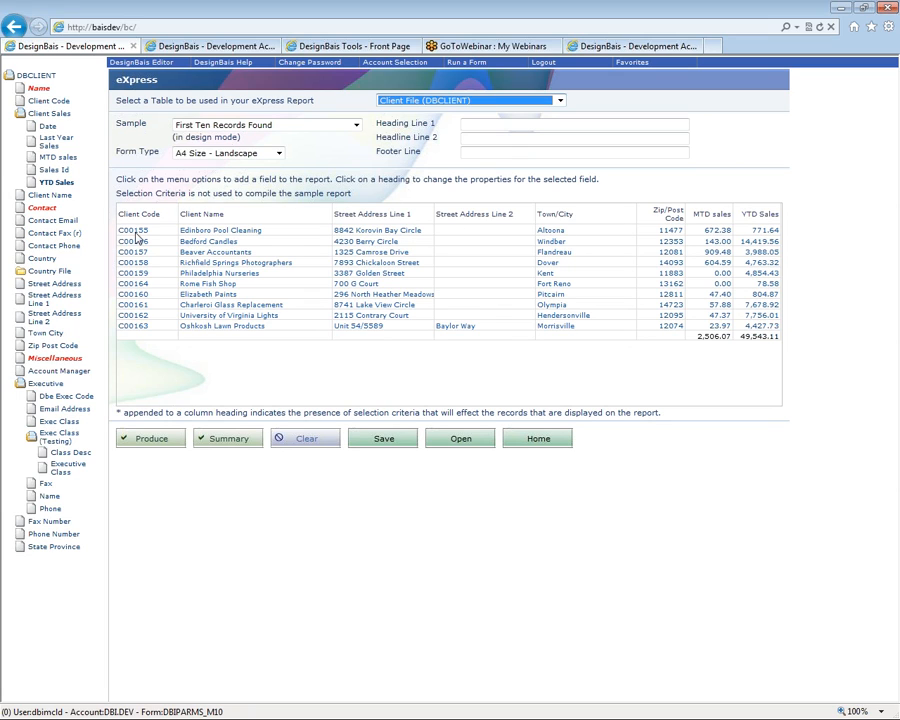
pyautogui.click(58, 168)
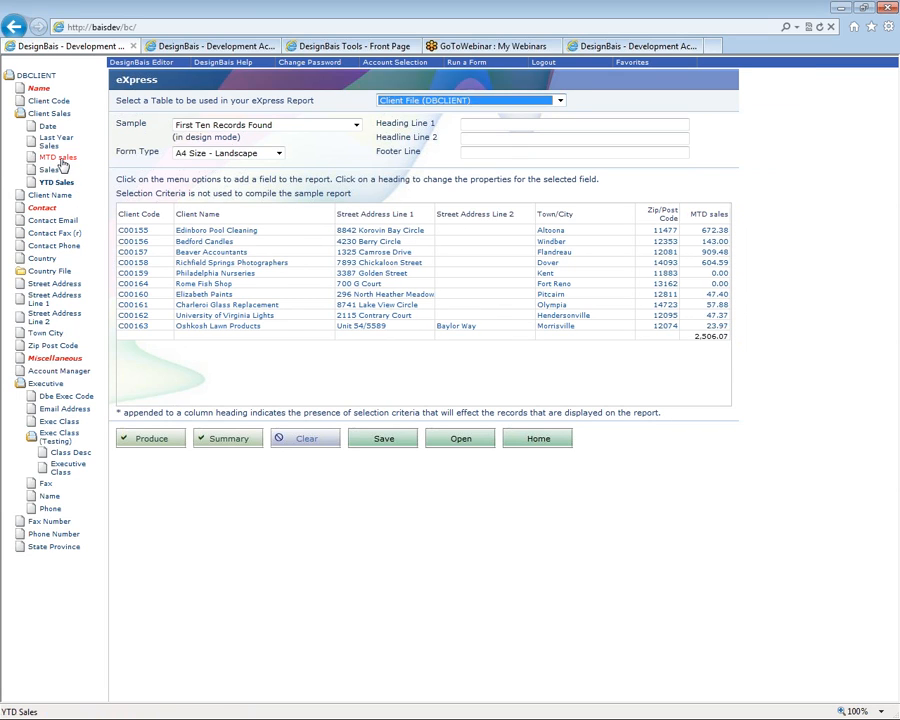
pyautogui.click(57, 157)
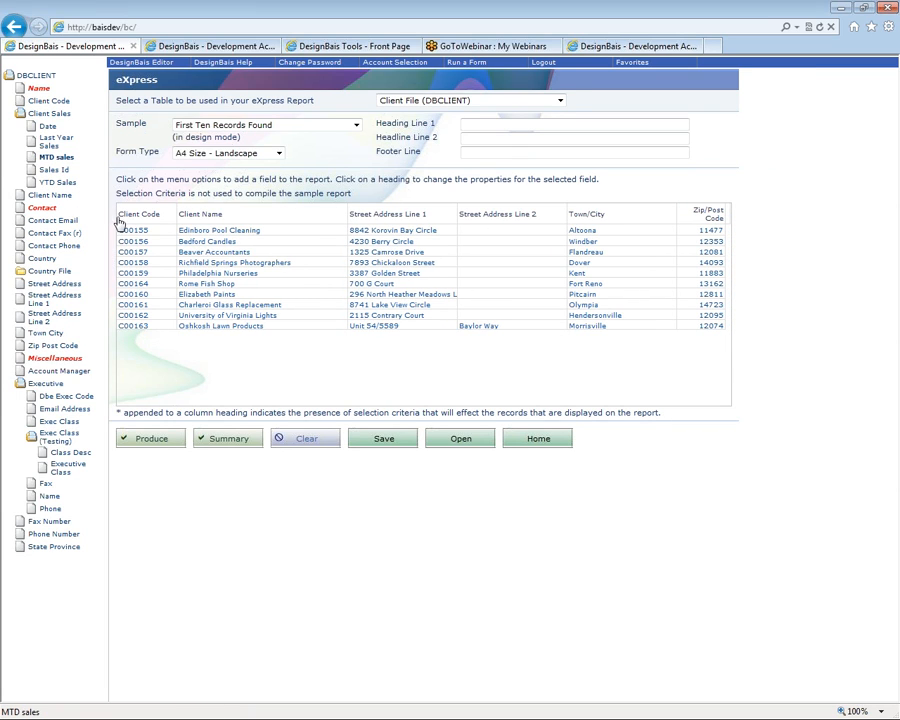
pyautogui.click(57, 158)
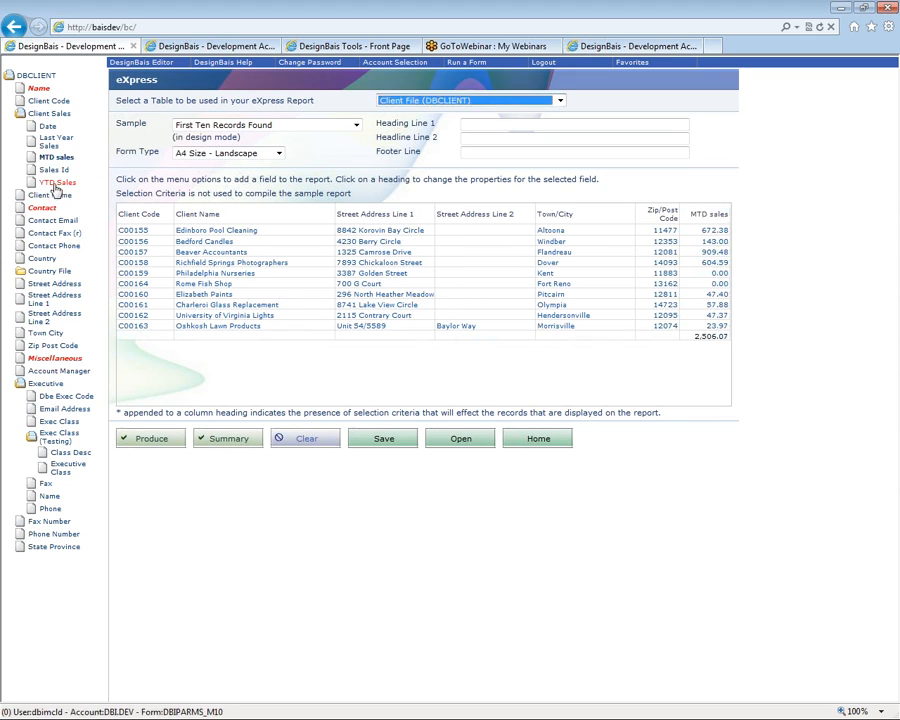
pyautogui.click(56, 185)
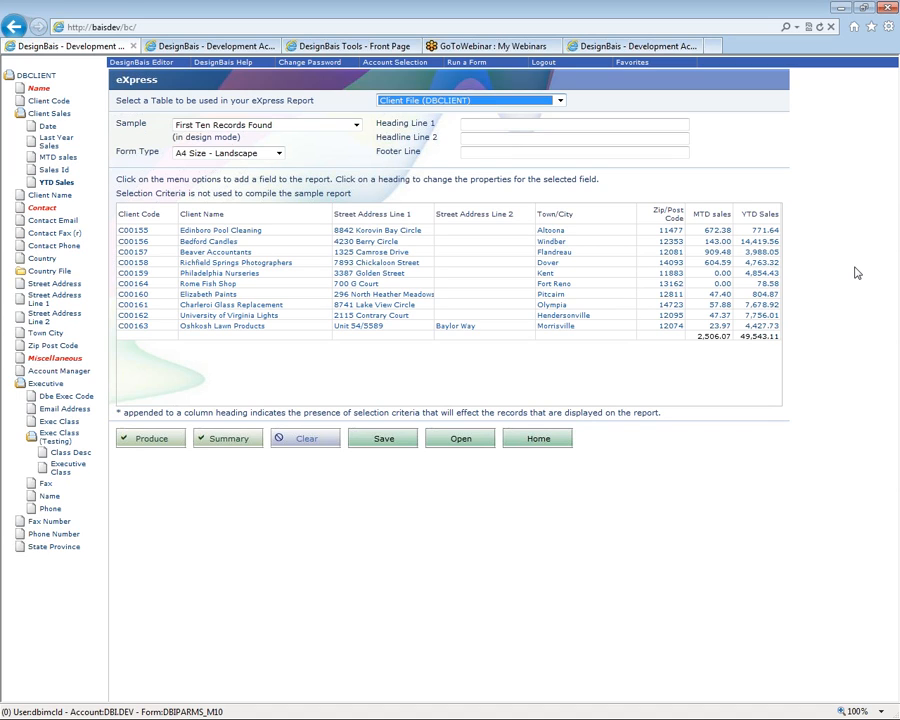
pyautogui.click(153, 438)
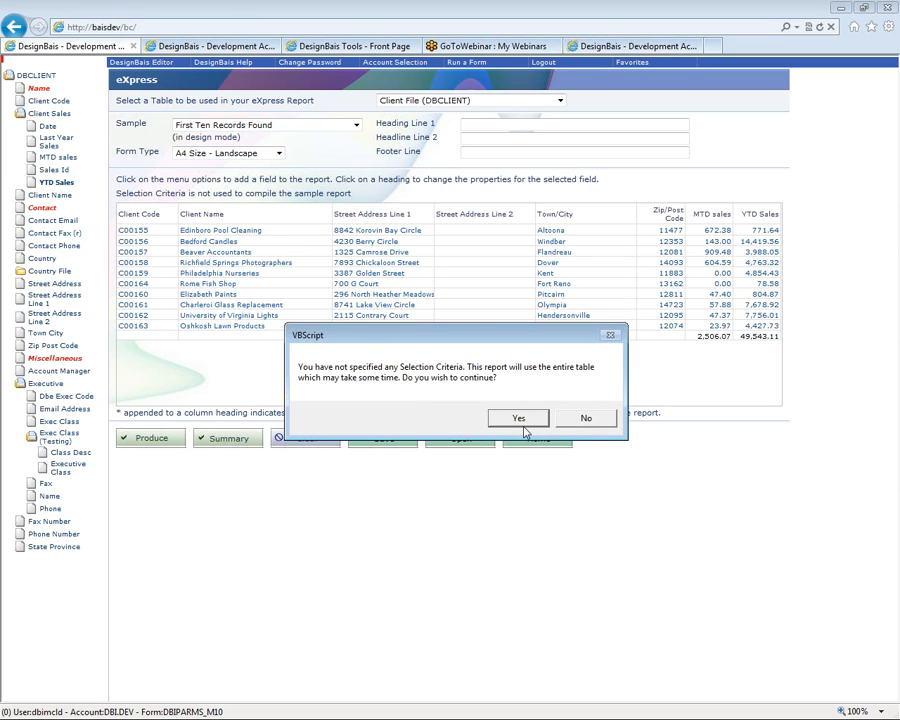
pyautogui.click(525, 423)
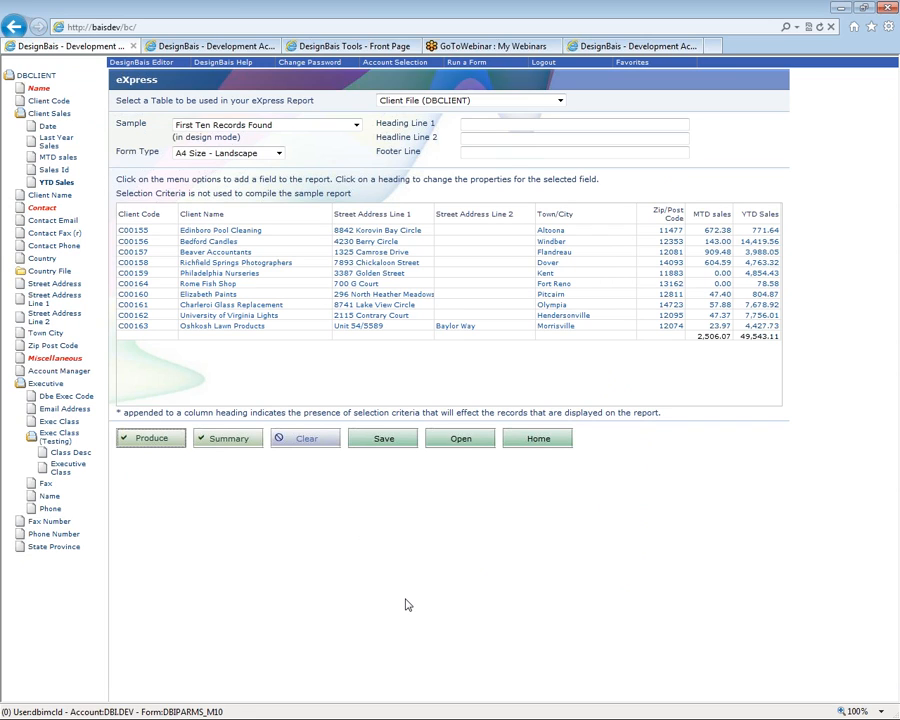
# Step: Add Class Desc from Exec Class (Testing) as the first column, sorted first with its break set to Yes+Page
pyautogui.click(53, 455)
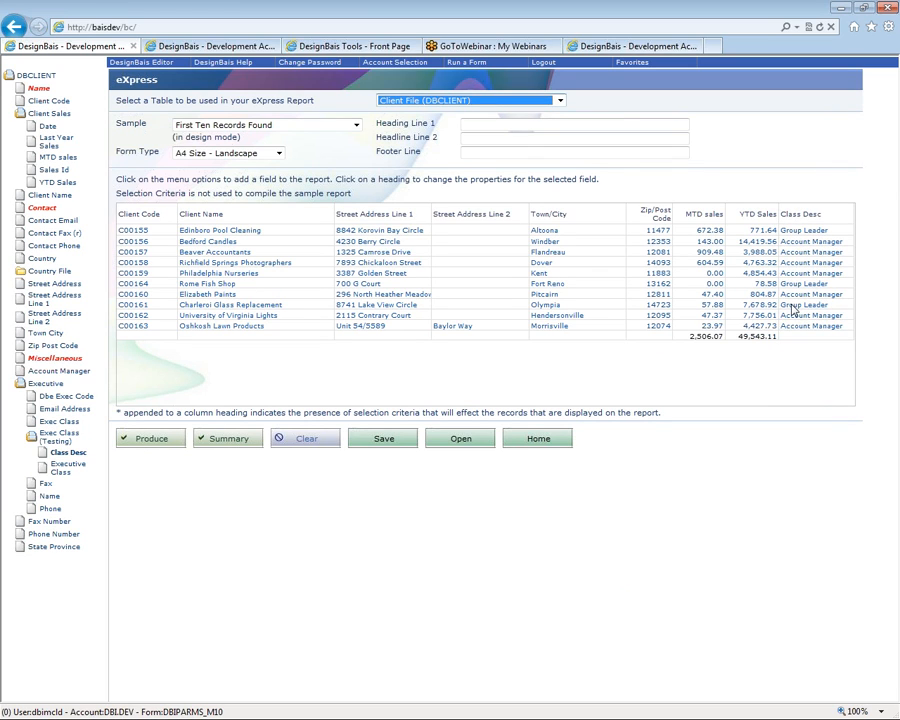
pyautogui.click(814, 535)
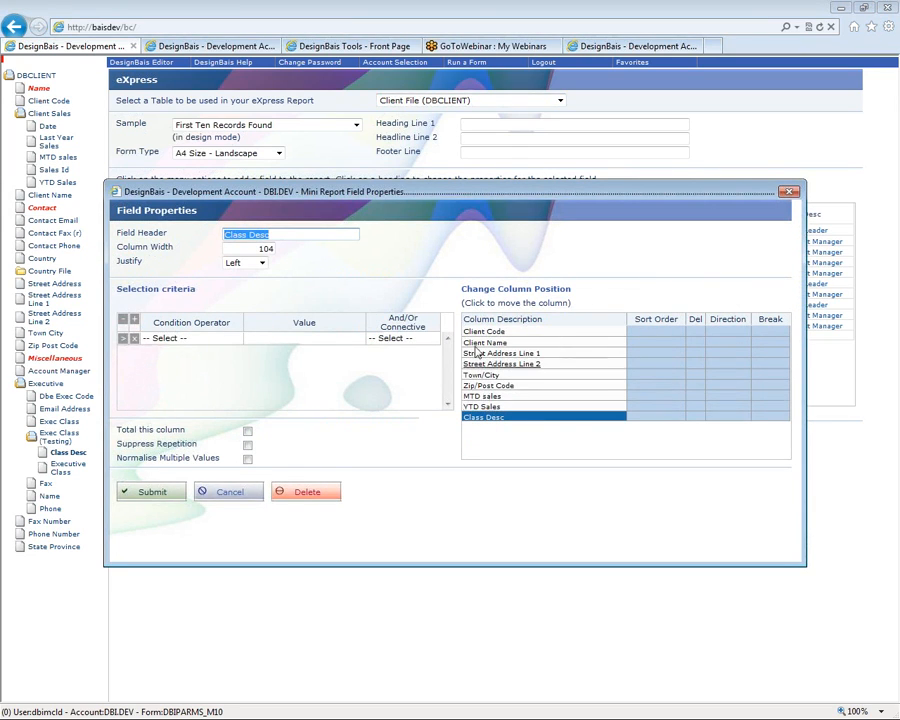
pyautogui.click(476, 333)
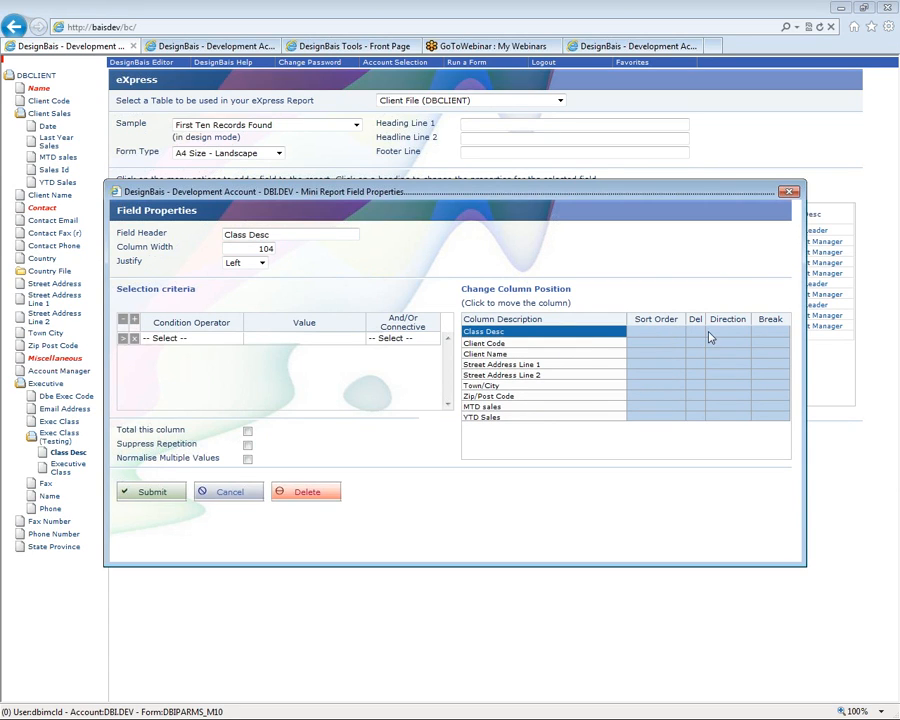
pyautogui.click(655, 331)
pyautogui.click(771, 332)
pyautogui.click(777, 337)
pyautogui.click(160, 494)
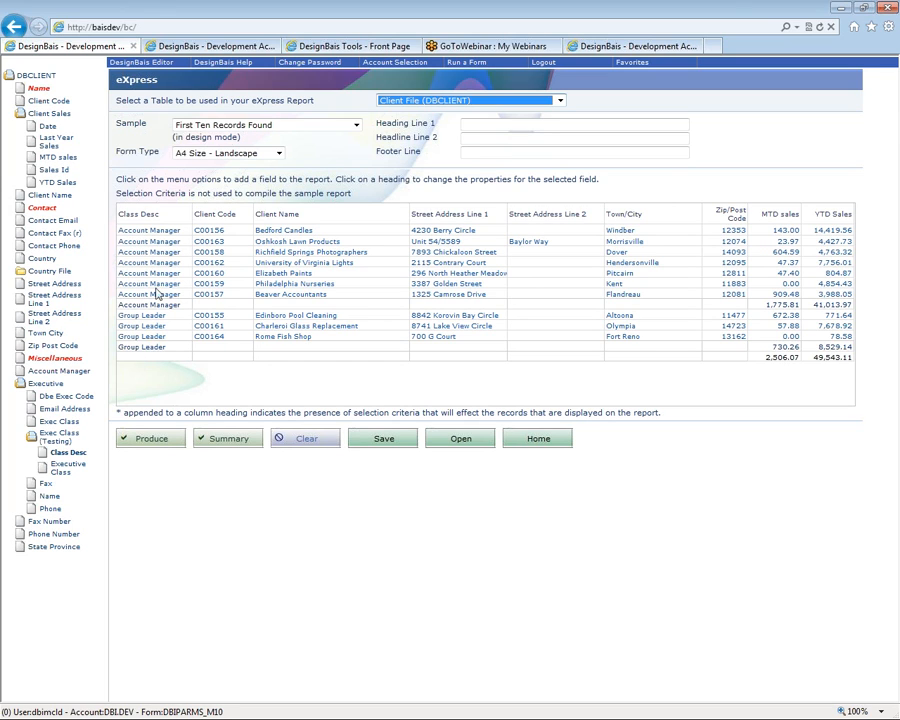
# Step: Suppress repetition of values in the Class Desc column
pyautogui.click(148, 216)
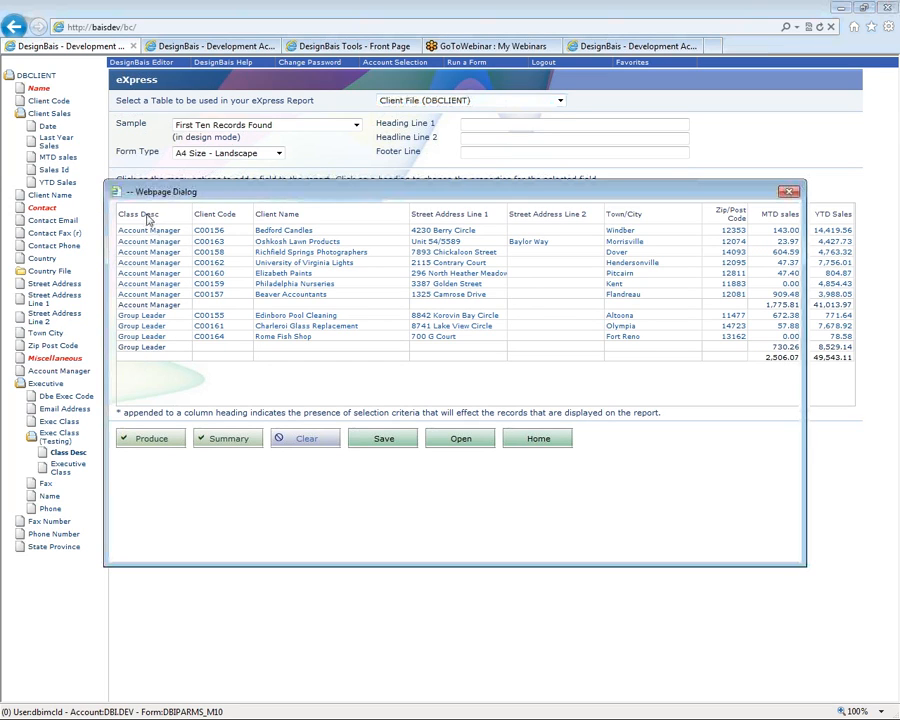
pyautogui.click(247, 444)
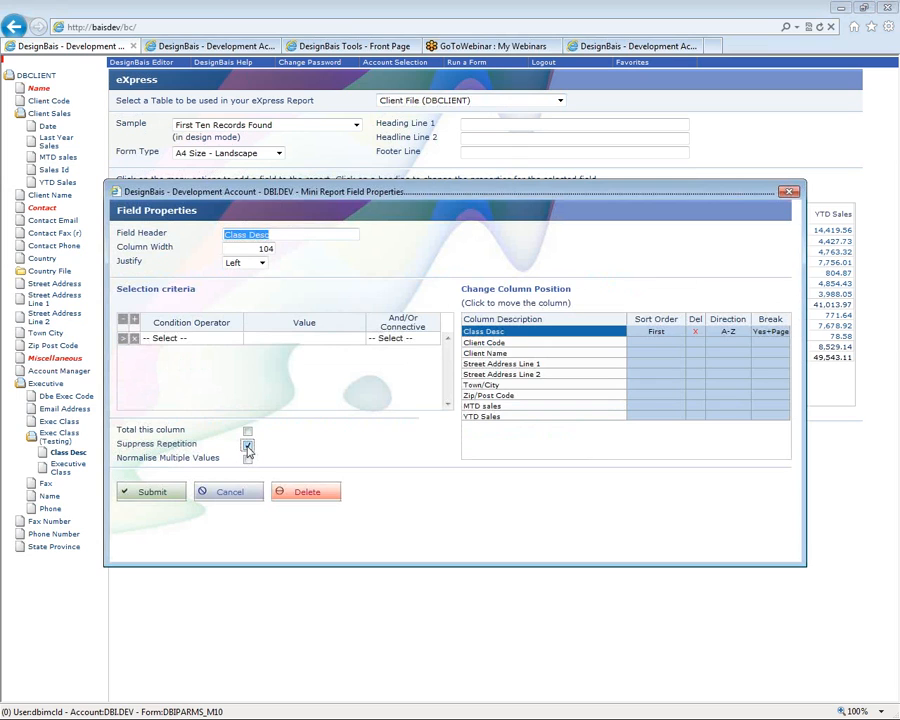
pyautogui.click(155, 493)
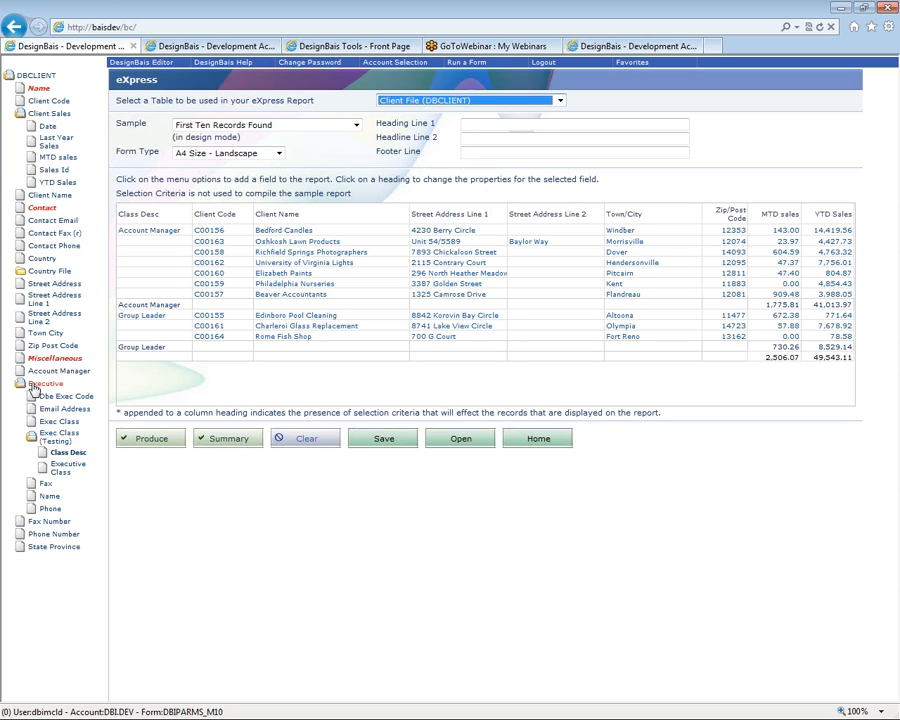
# Step: Add the Executive file's Name field, place it after Class Desc, sort it second and set its break to Yes+Page
pyautogui.click(50, 498)
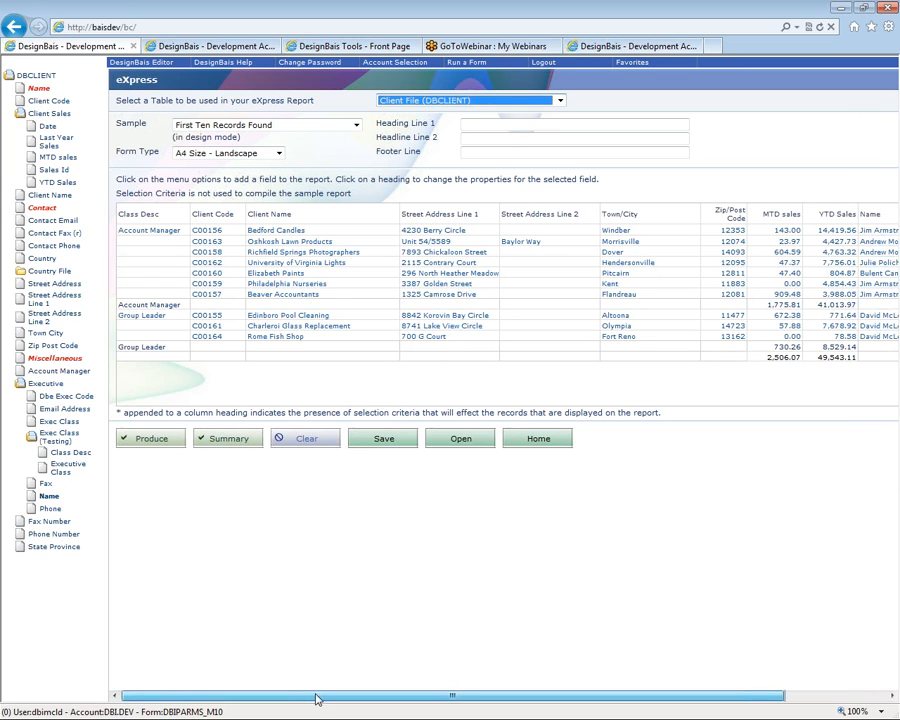
pyautogui.moveTo(328, 698)
pyautogui.mouseDown()
pyautogui.moveTo(340, 698)
pyautogui.moveTo(331, 700)
pyautogui.mouseUp()
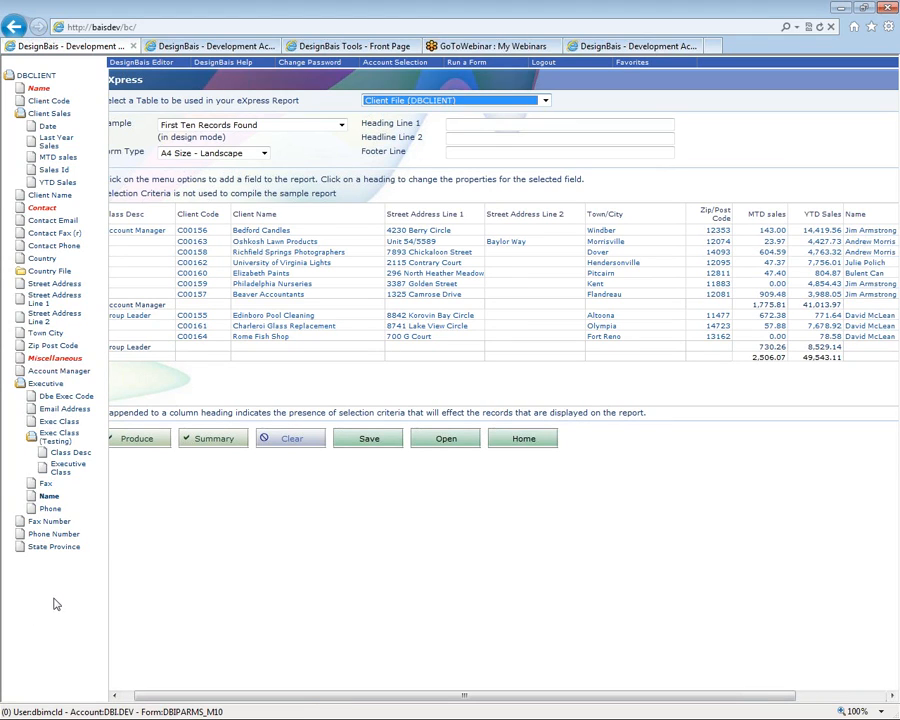
pyautogui.click(50, 496)
pyautogui.click(863, 220)
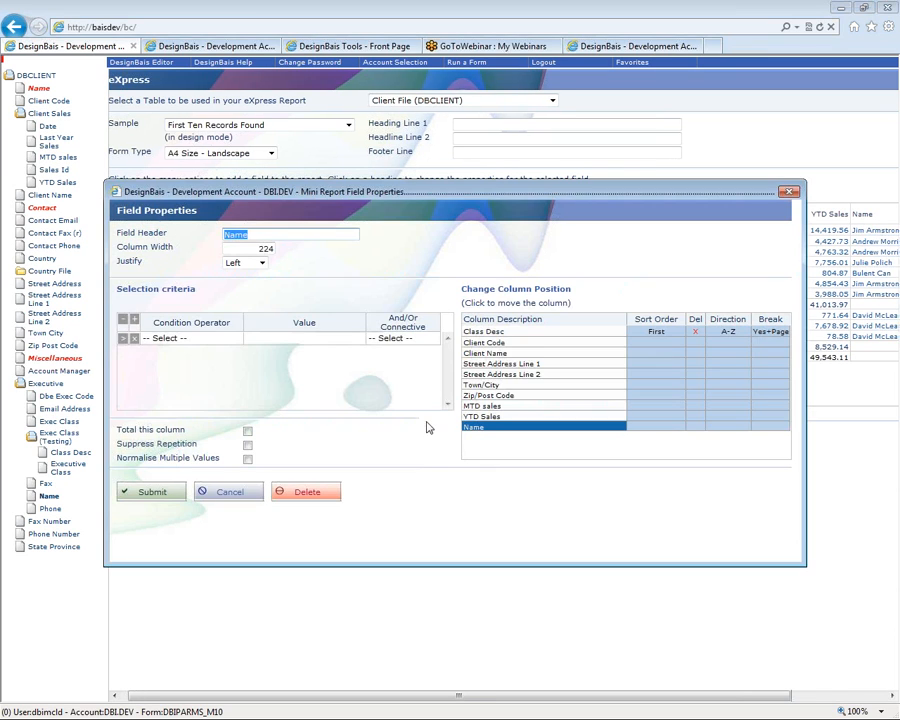
pyautogui.click(484, 342)
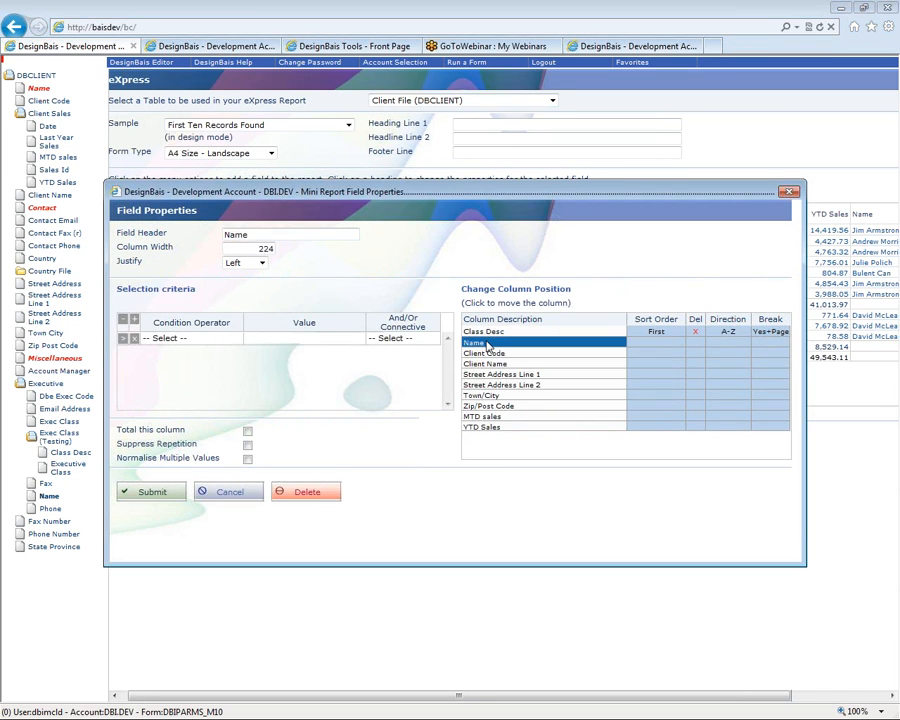
pyautogui.click(655, 342)
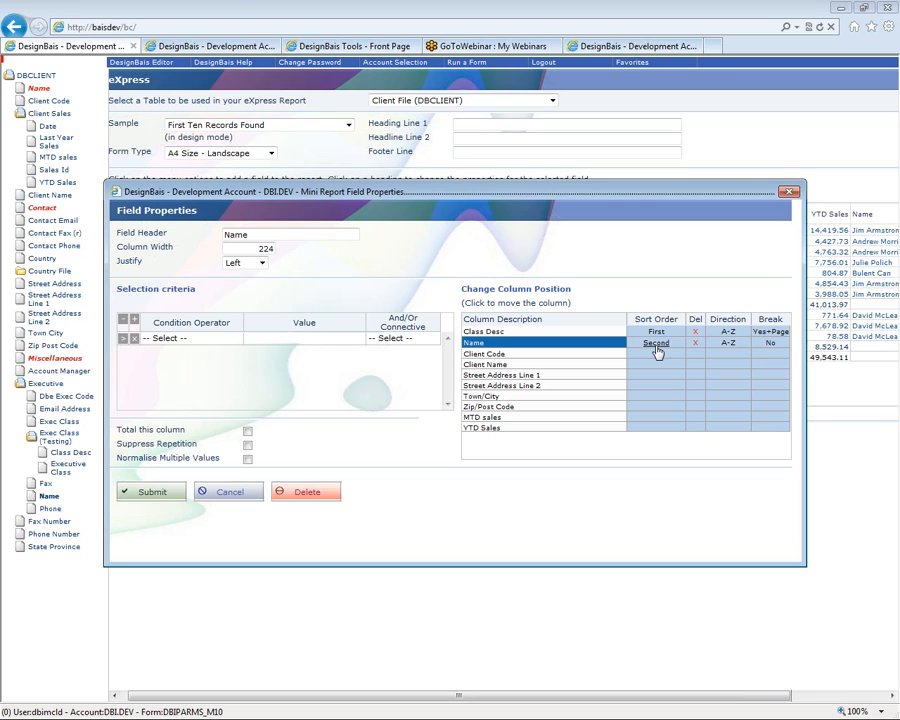
pyautogui.click(768, 344)
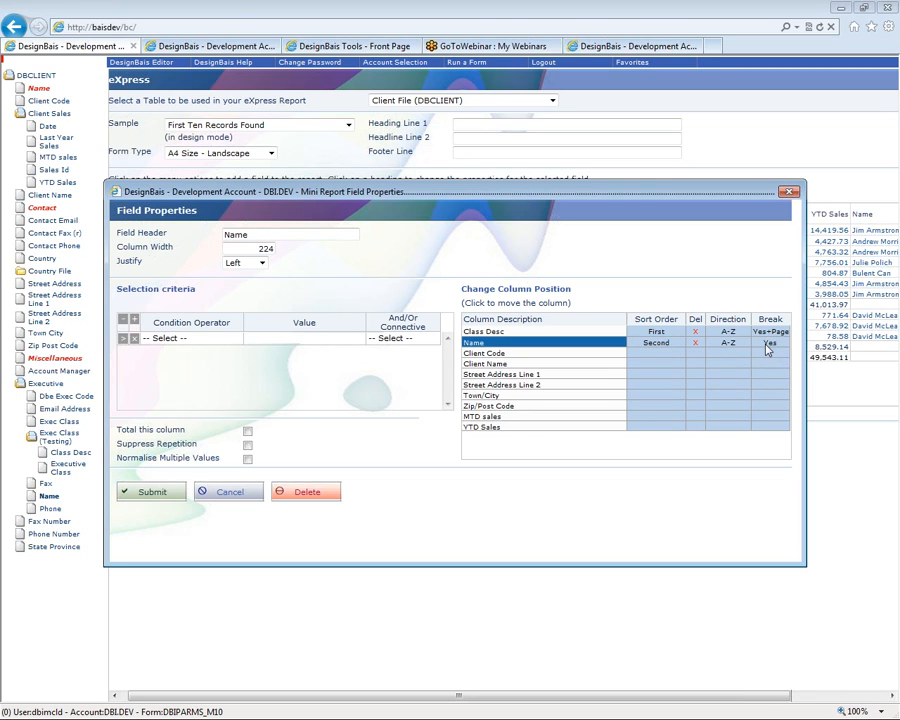
pyautogui.click(768, 344)
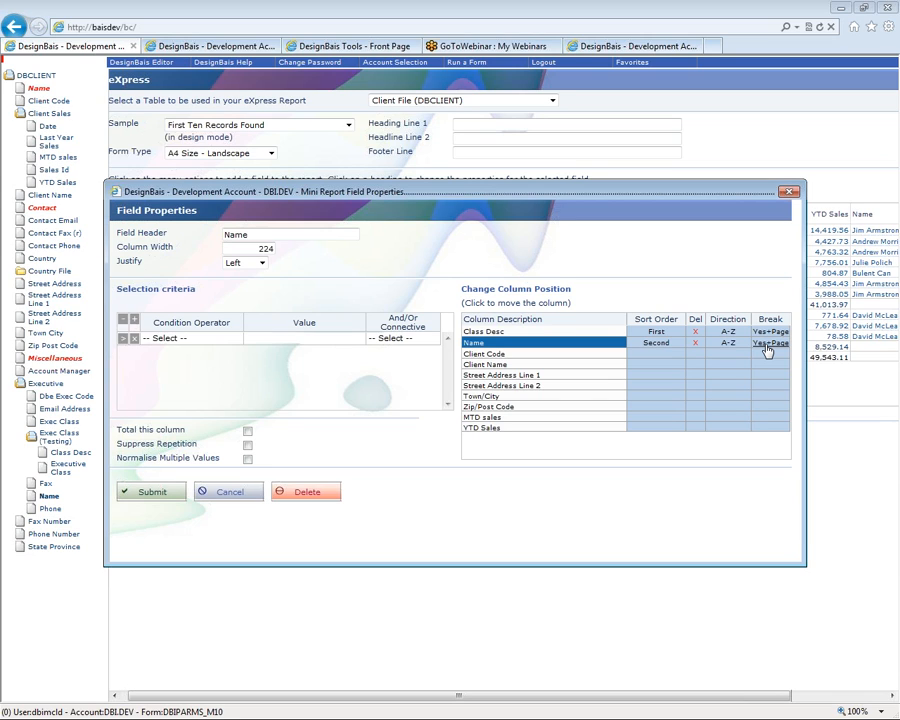
# Step: Make YTD Sales the third sort in descending 9-0 direction, and suppress repetition in the Name column
pyautogui.click(654, 429)
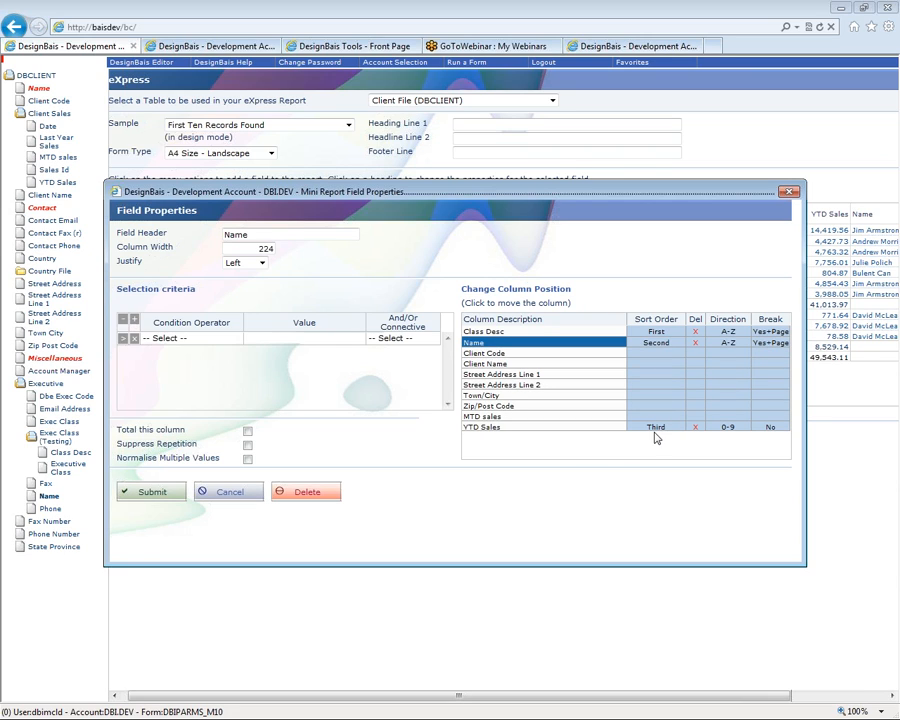
pyautogui.click(727, 430)
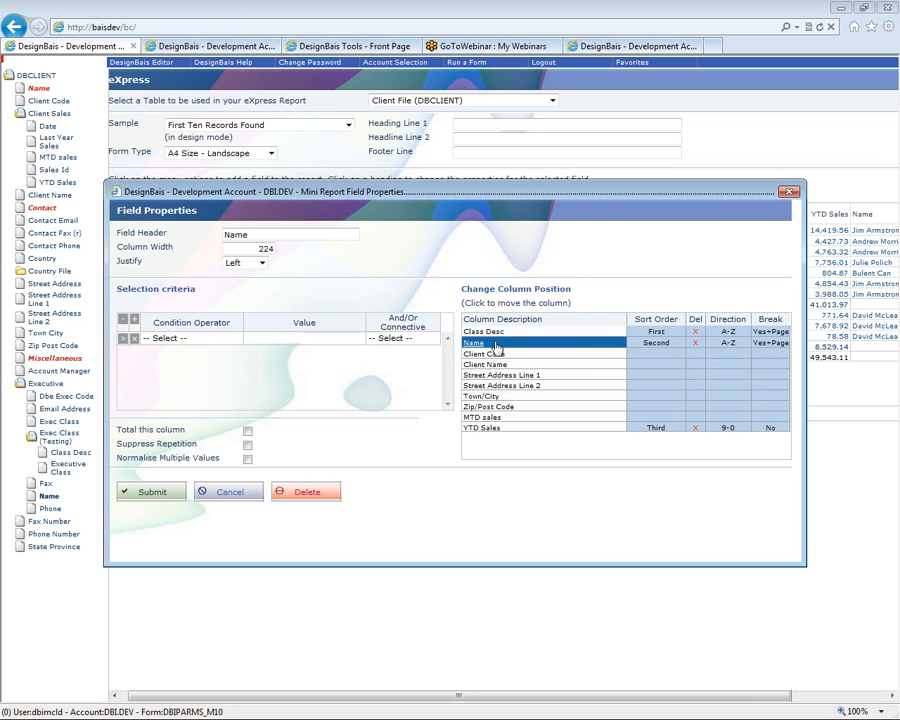
pyautogui.click(247, 444)
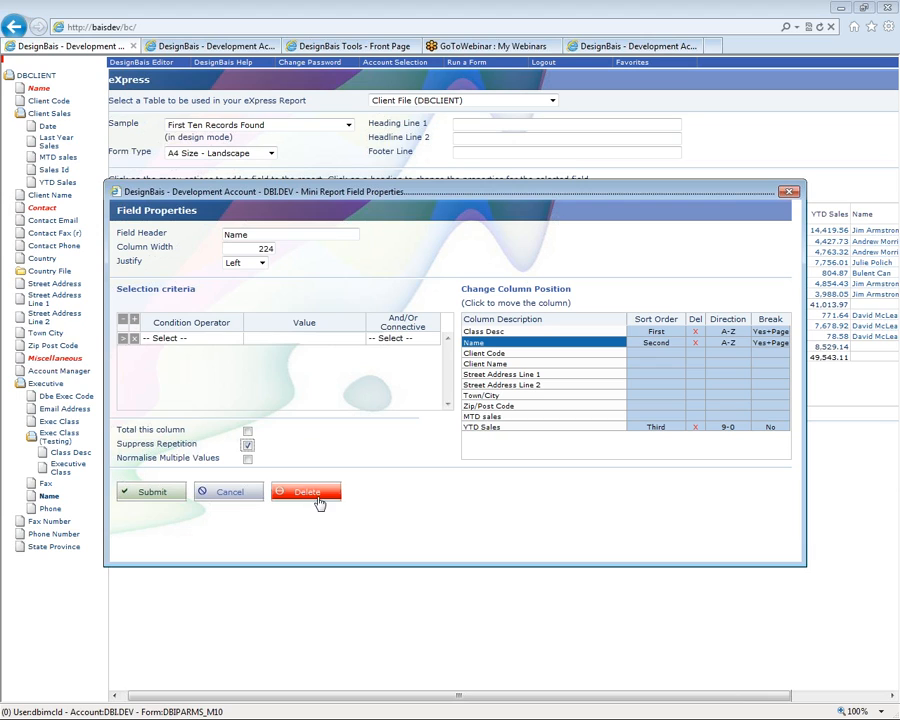
# Step: Examine the condition operators, value entry and And/Or connectives offered in the Name column's selection criteria
pyautogui.click(194, 340)
pyautogui.click(238, 339)
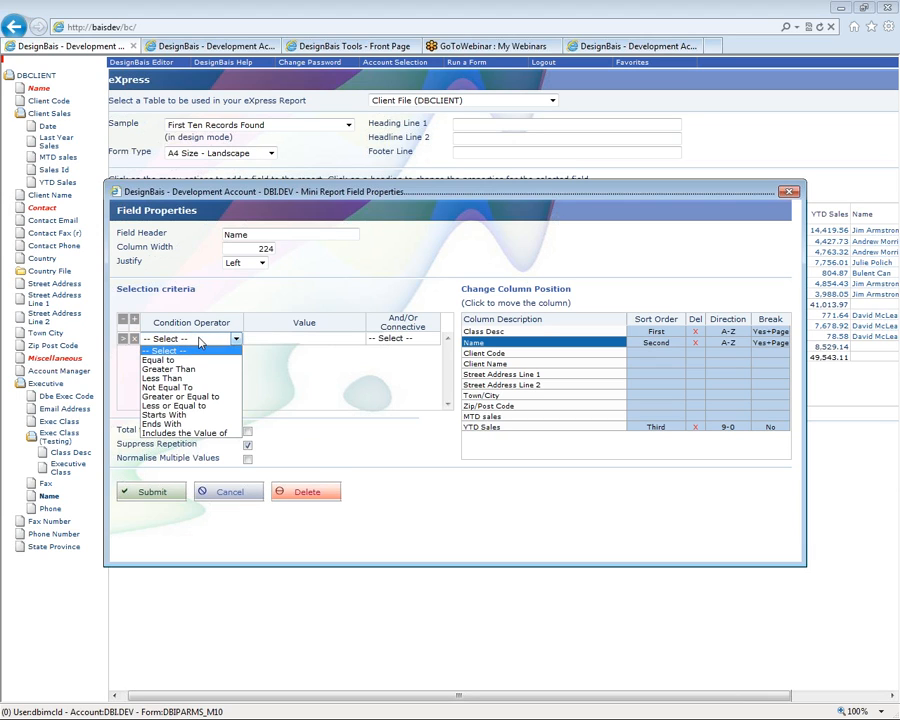
pyautogui.click(258, 339)
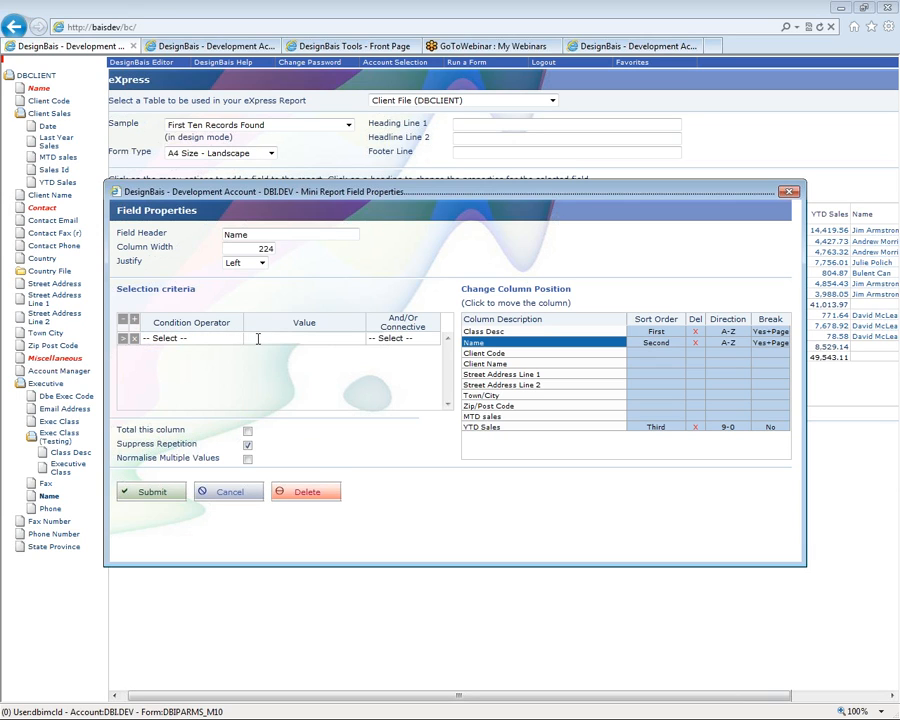
pyautogui.click(406, 338)
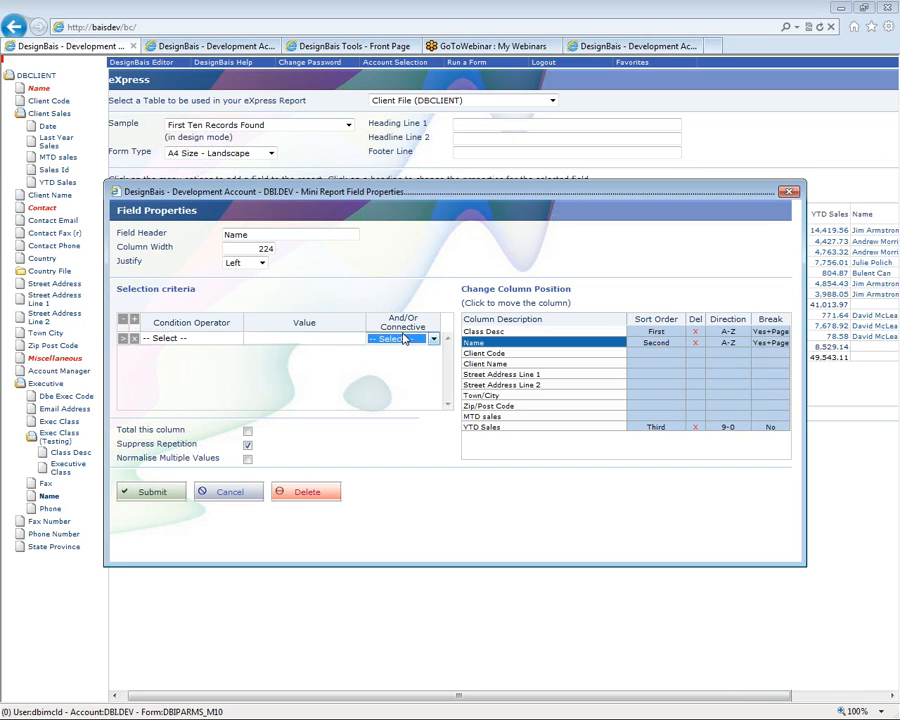
pyautogui.click(406, 338)
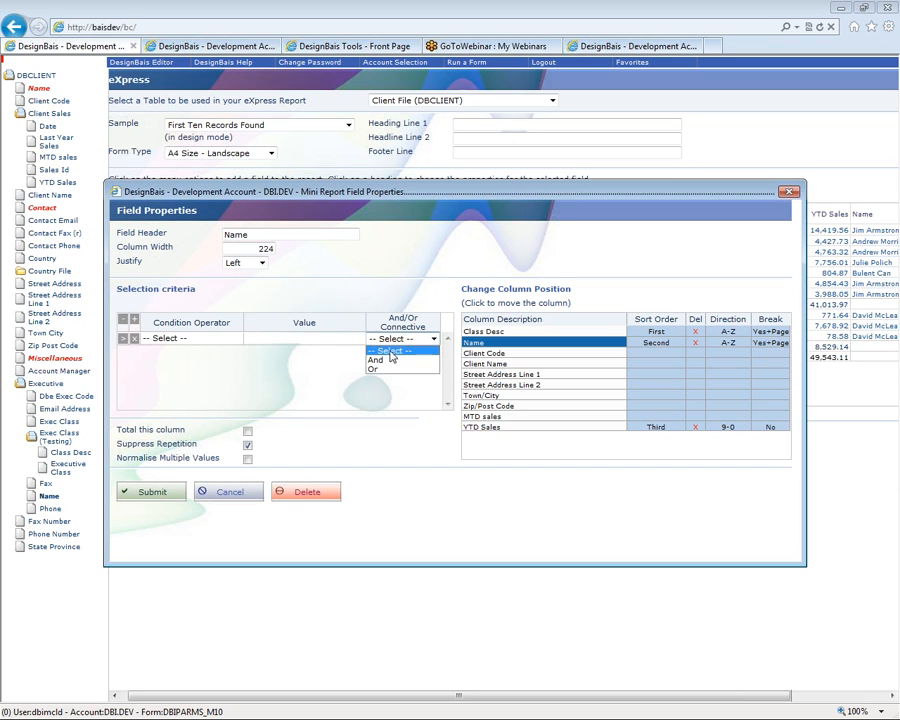
pyautogui.click(155, 339)
pyautogui.click(136, 340)
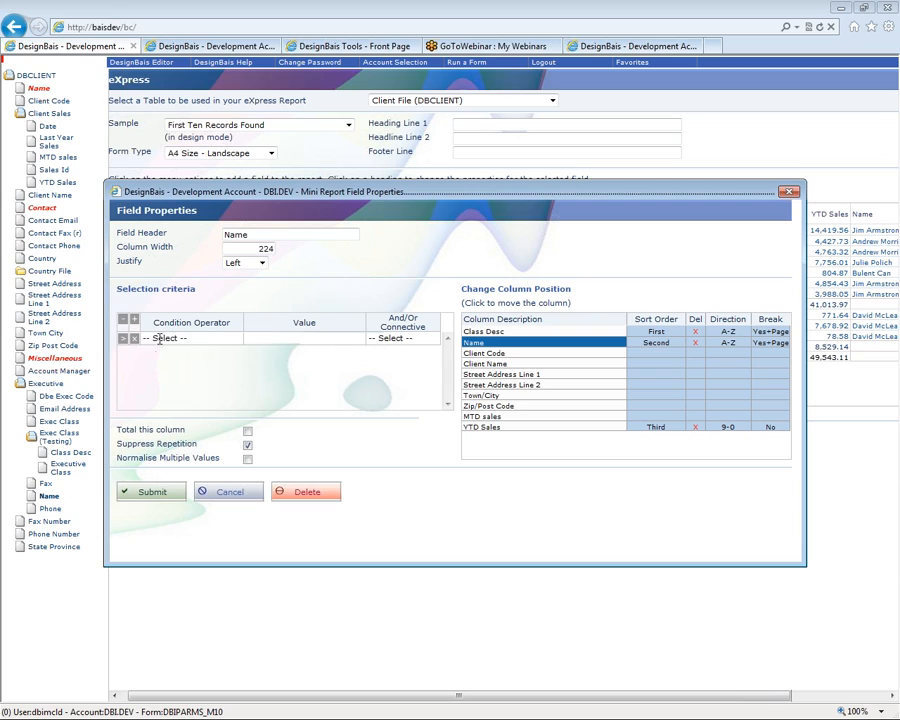
pyautogui.click(160, 340)
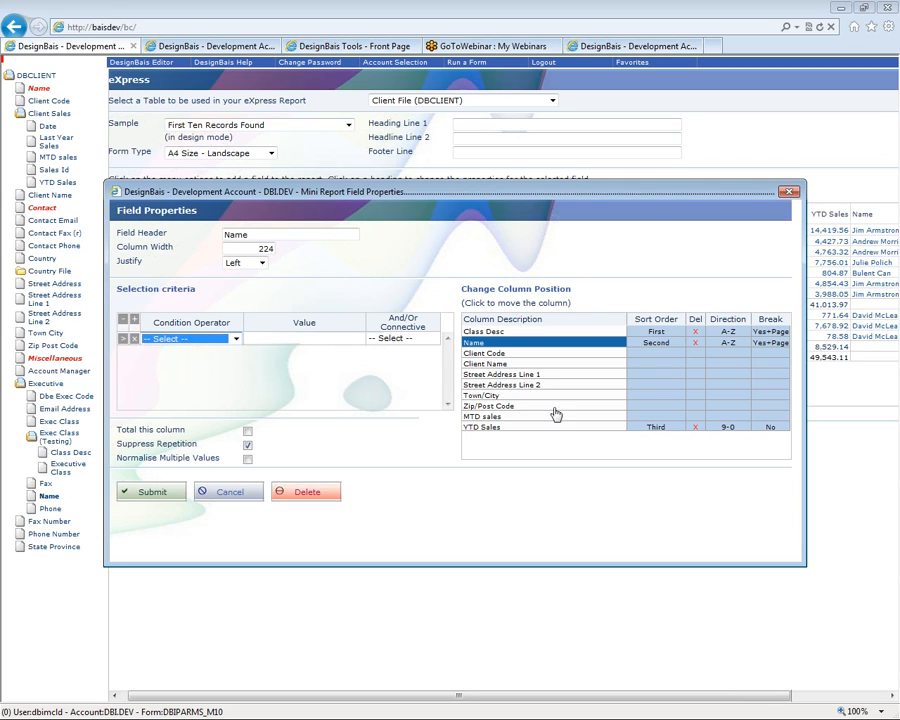
# Step: Submit the Name column's properties and set the report sample to First Fifty Records Found
pyautogui.click(155, 499)
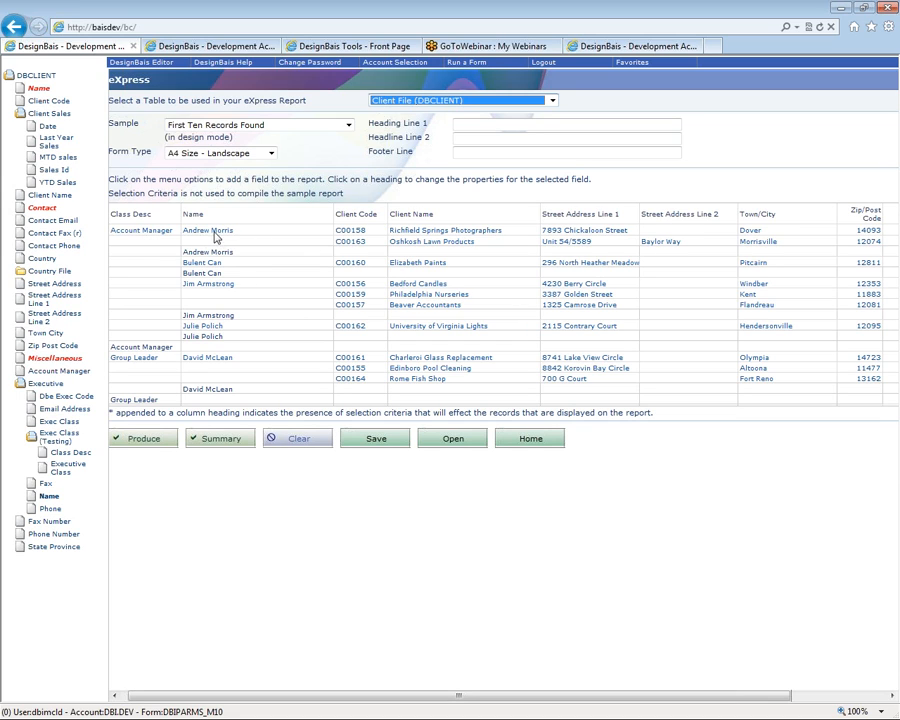
pyautogui.click(212, 128)
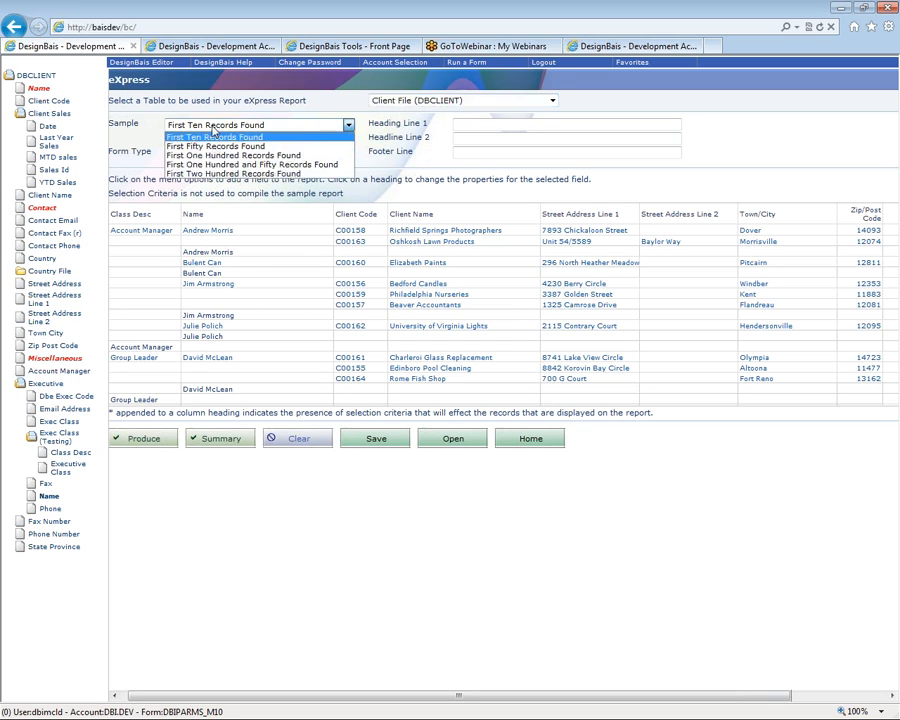
pyautogui.click(212, 130)
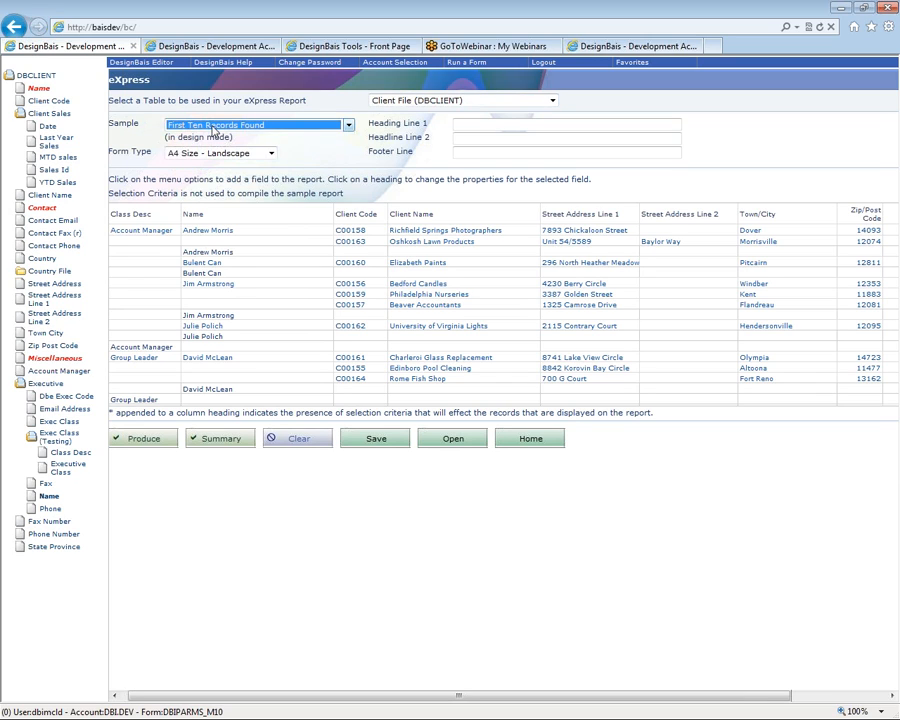
pyautogui.click(212, 128)
pyautogui.click(212, 136)
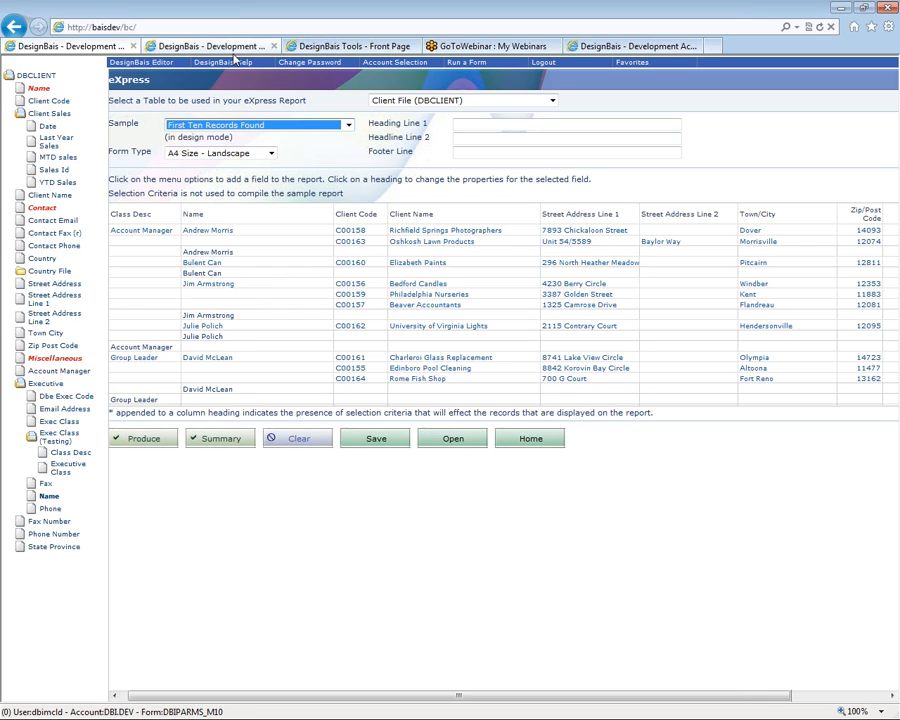
pyautogui.click(236, 127)
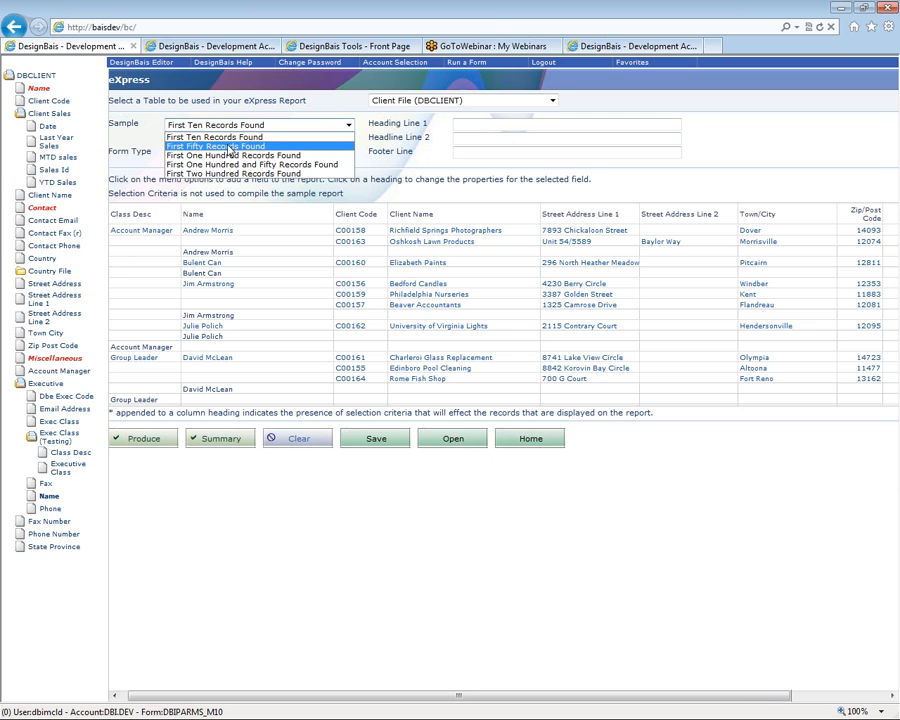
pyautogui.click(229, 147)
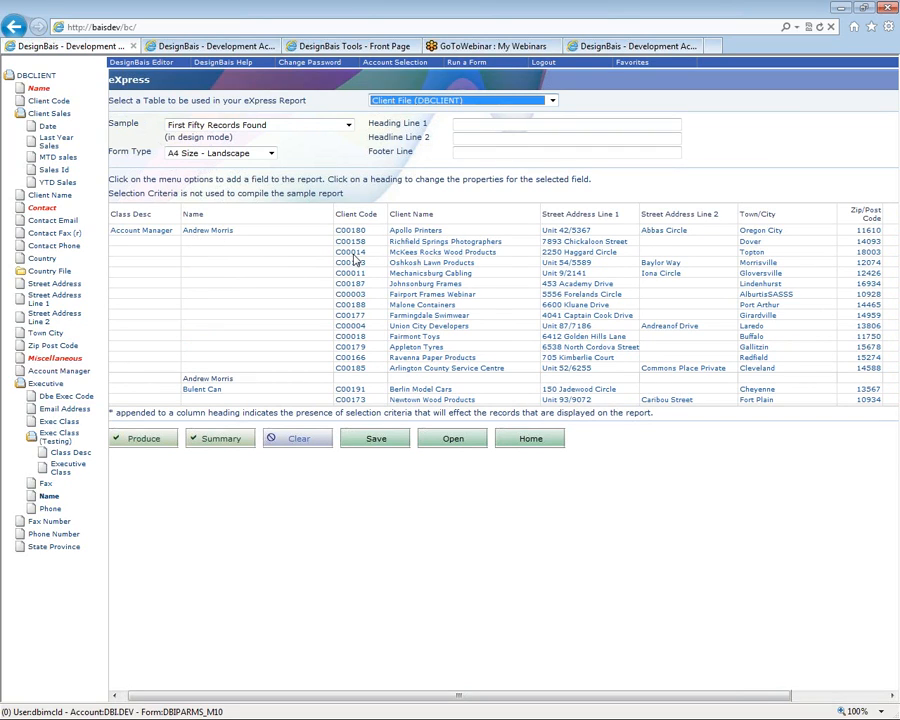
# Step: Look through the fifty-record sample, checking the executive groupings and the MTD and YTD sales columns
pyautogui.scroll(-1, 360, 244)
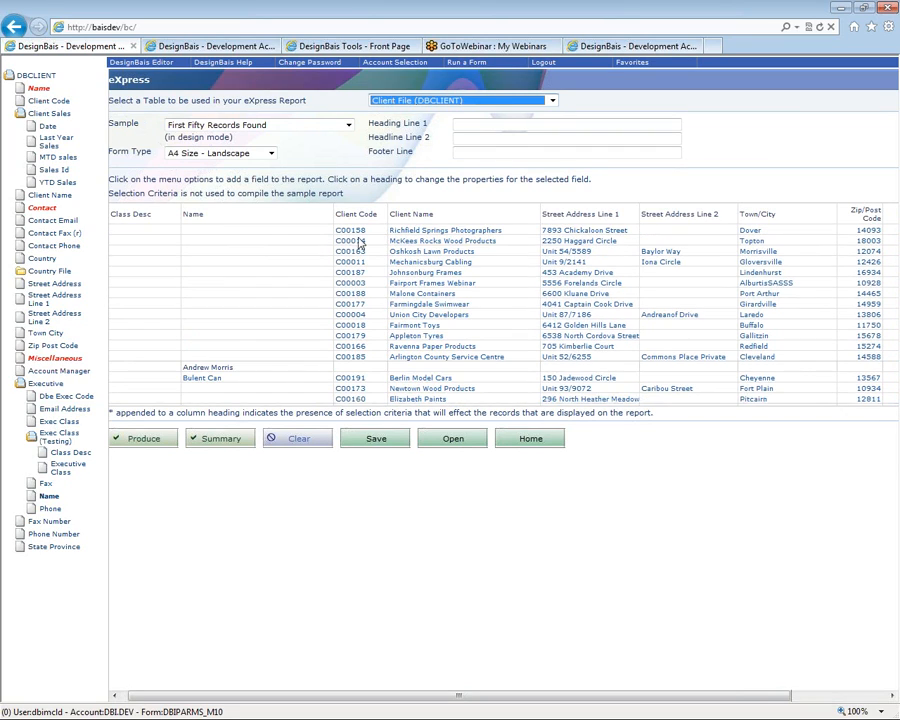
pyautogui.scroll(-5, 360, 244)
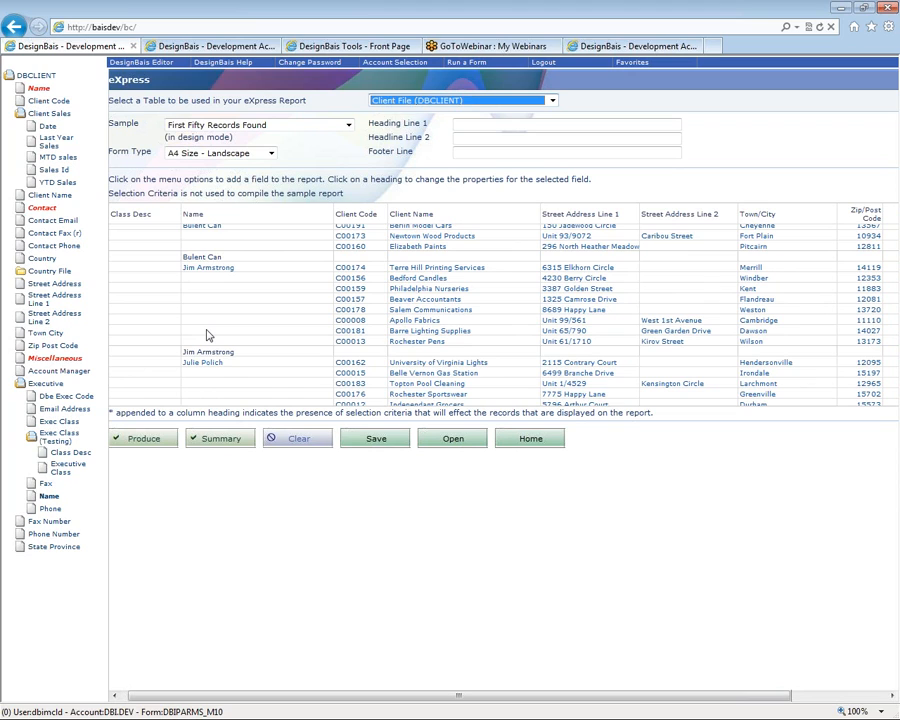
pyautogui.scroll(5, 208, 335)
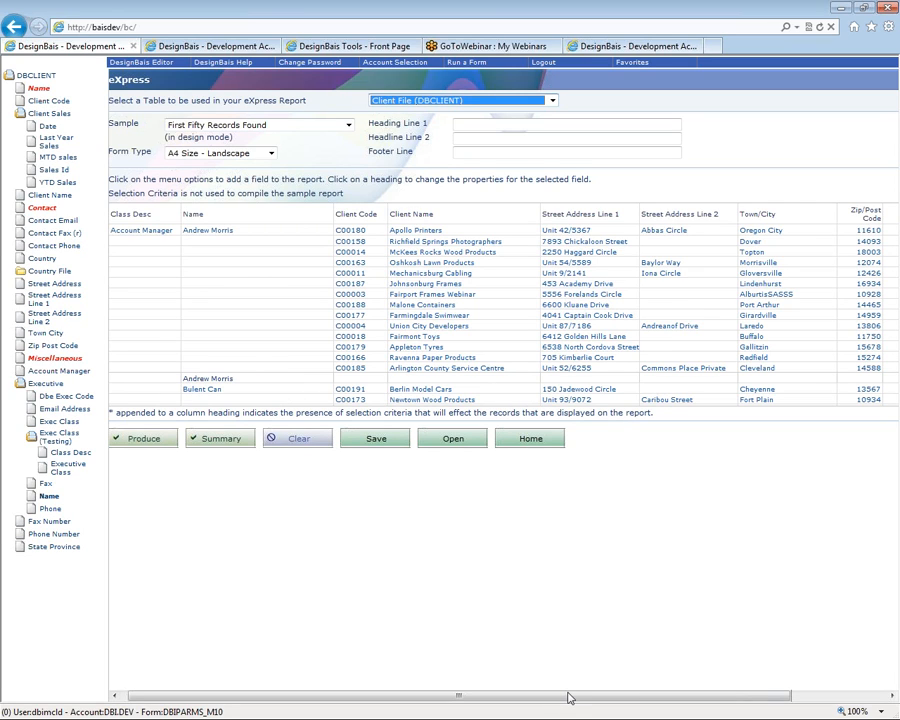
pyautogui.moveTo(569, 697); pyautogui.dragTo(641, 712)
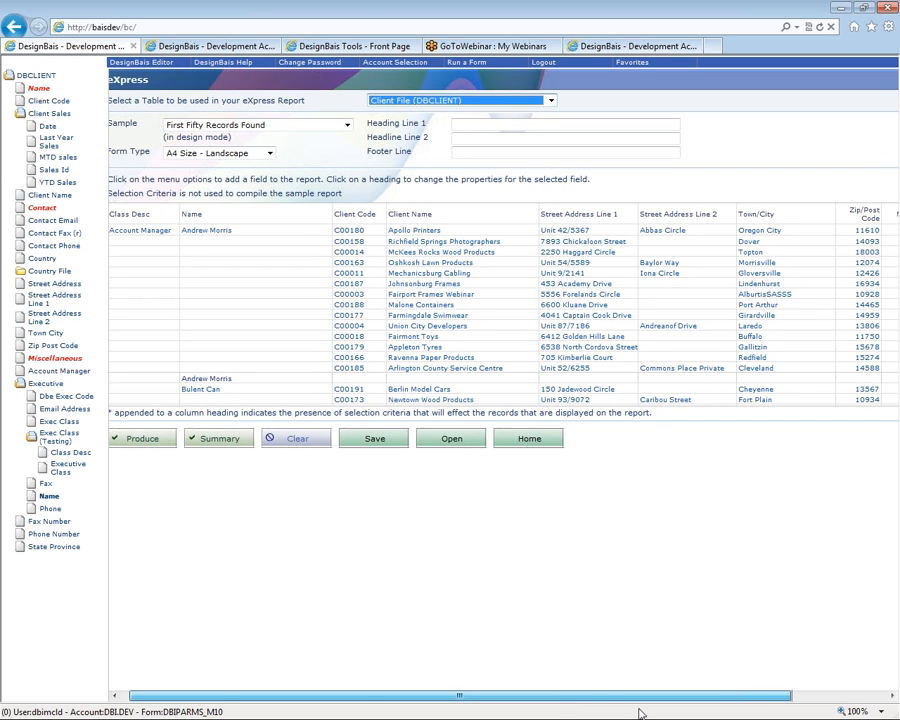
pyautogui.moveTo(641, 712); pyautogui.dragTo(735, 711)
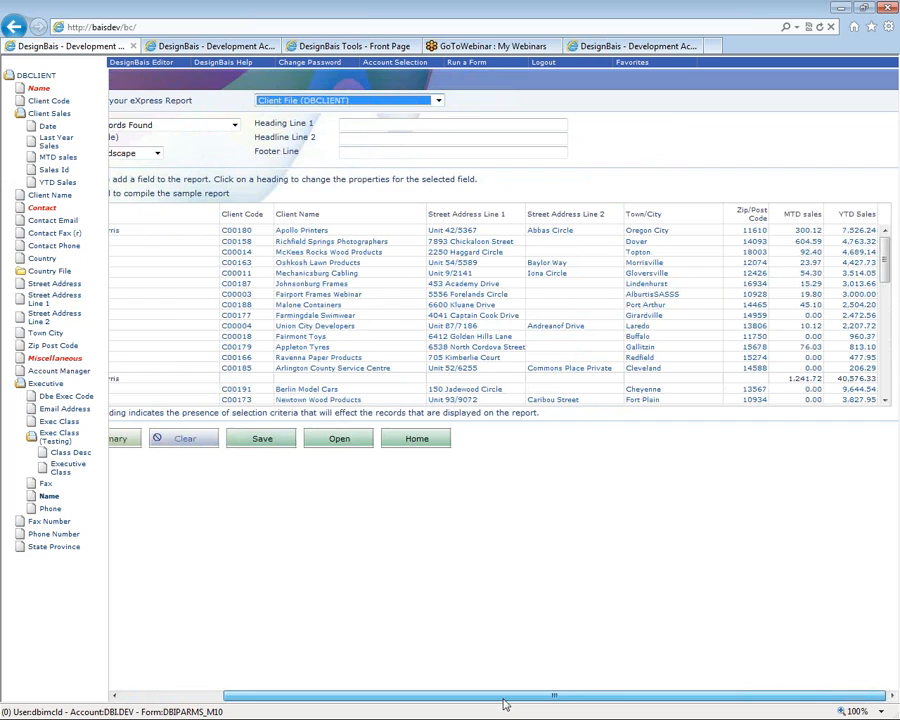
pyautogui.moveTo(505, 704); pyautogui.dragTo(420, 706)
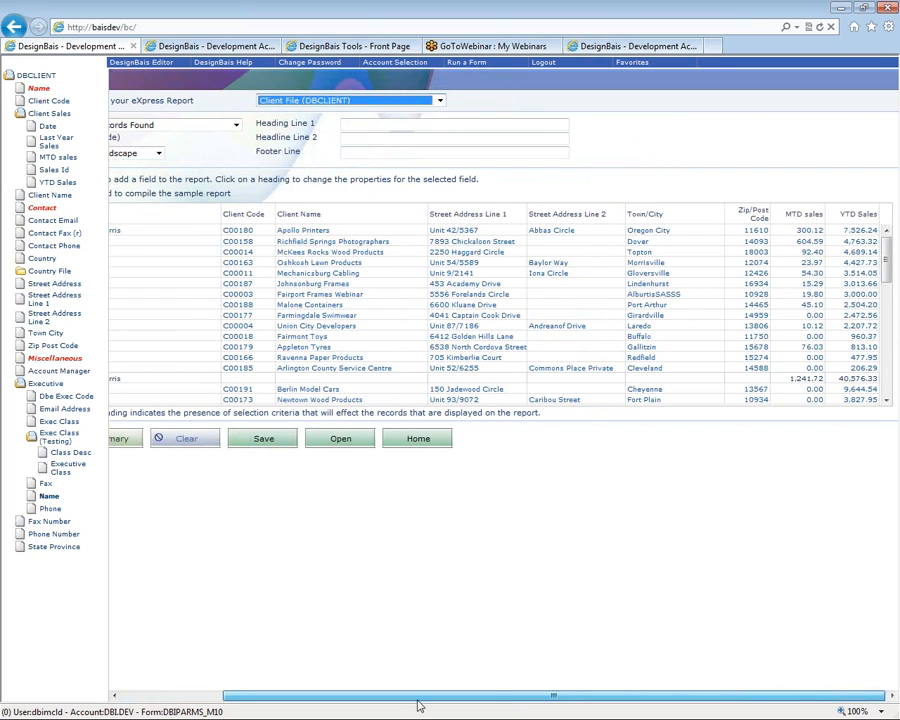
pyautogui.moveTo(420, 706); pyautogui.dragTo(310, 706)
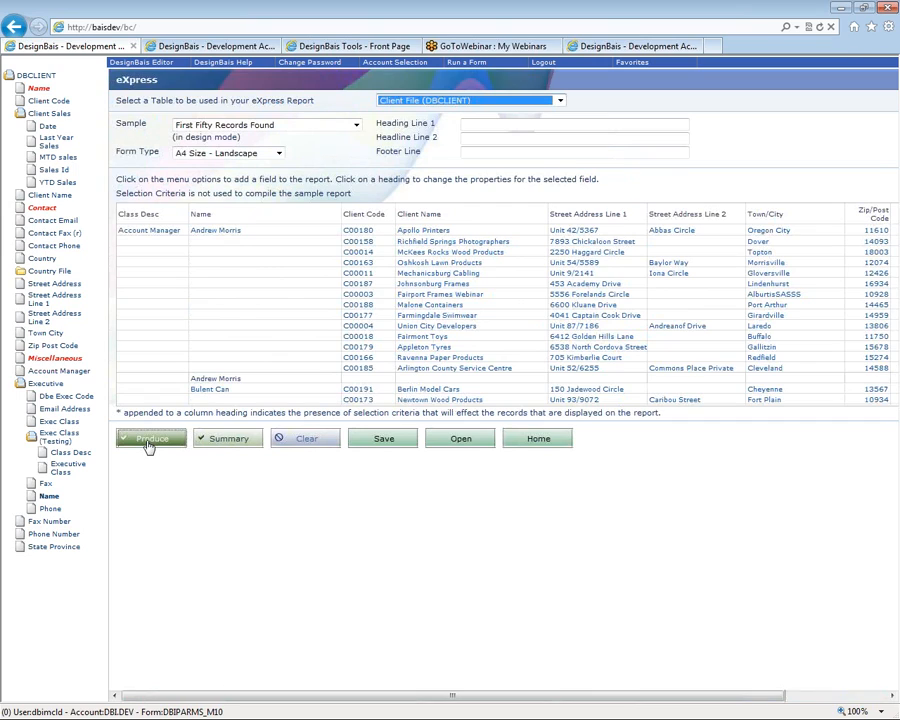
# Step: Produce the full report and page through it to the last page, checking the breaks and totals
pyautogui.click(150, 440)
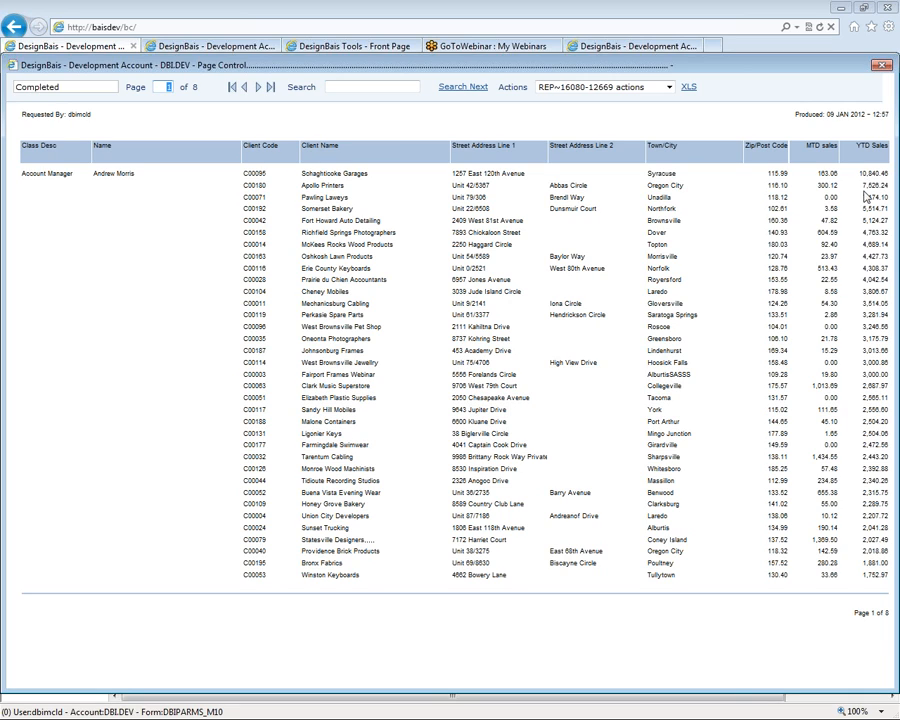
pyautogui.click(260, 88)
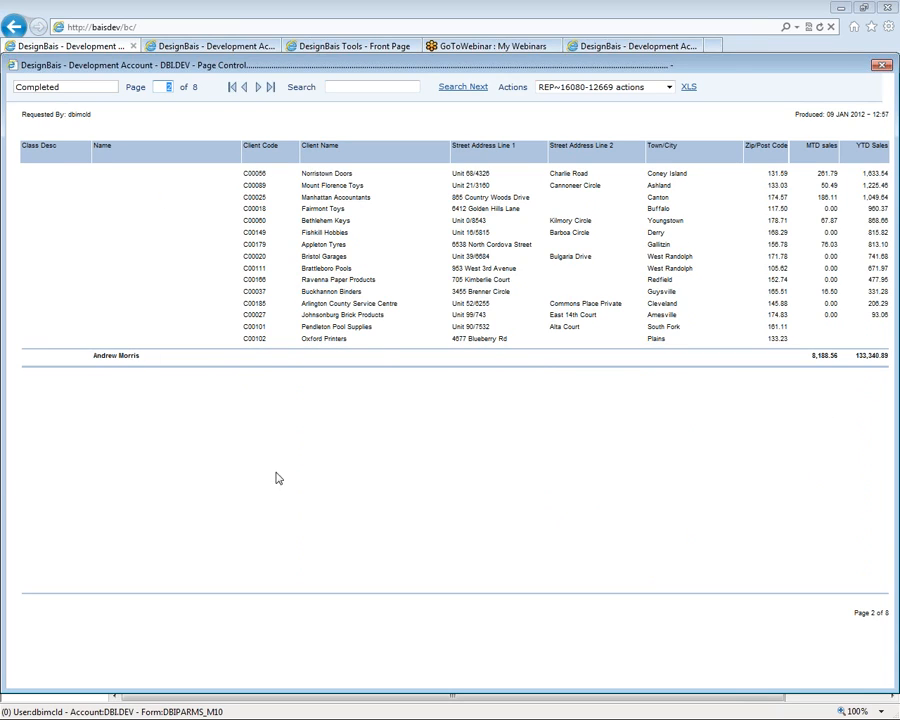
pyautogui.click(259, 88)
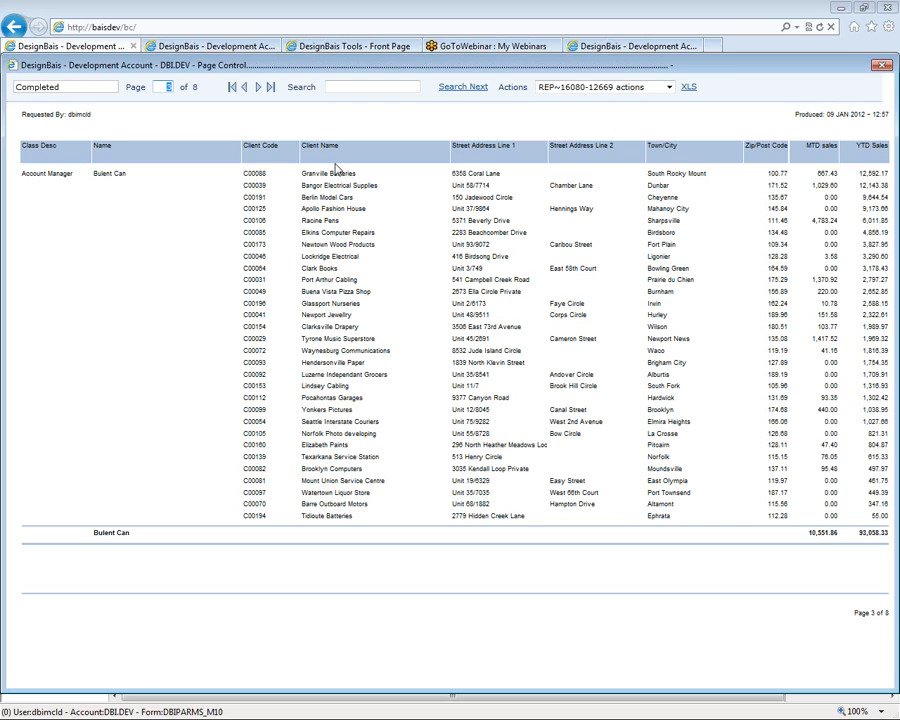
pyautogui.click(259, 88)
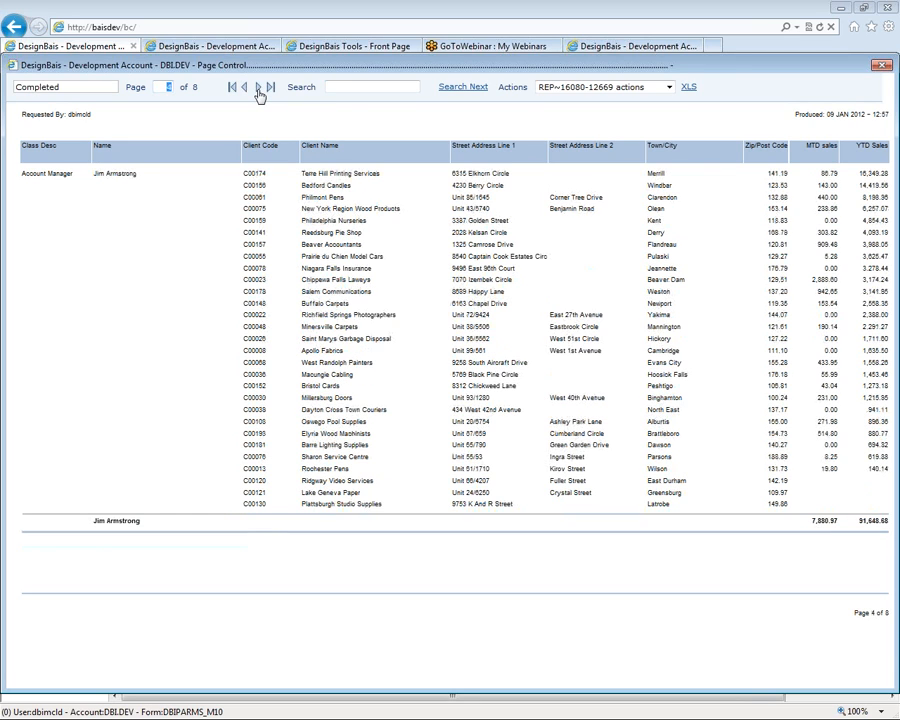
pyautogui.click(259, 91)
pyautogui.click(259, 91)
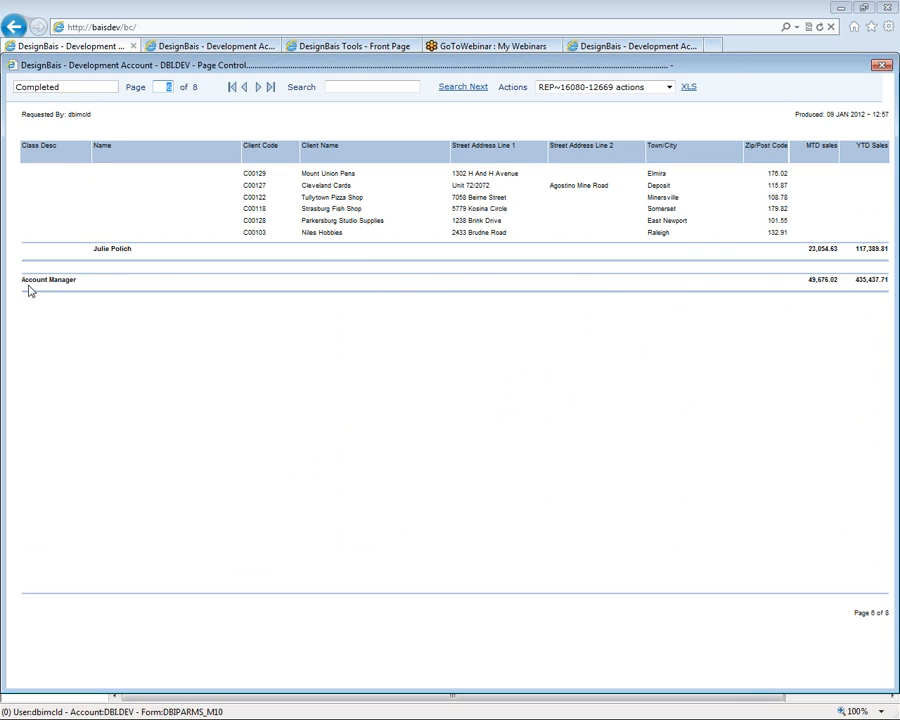
pyautogui.click(258, 88)
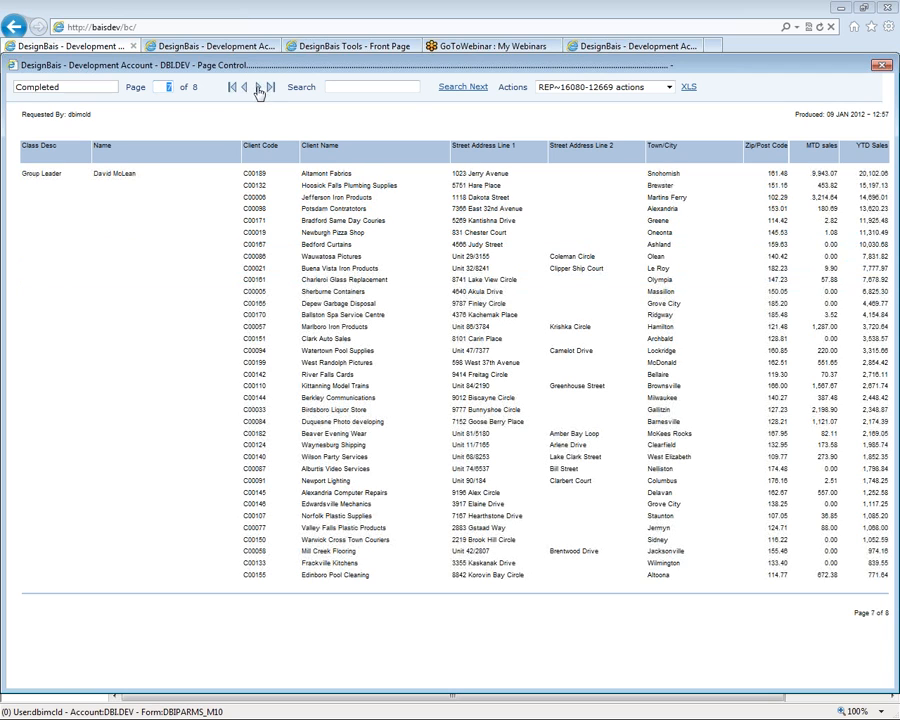
pyautogui.click(258, 88)
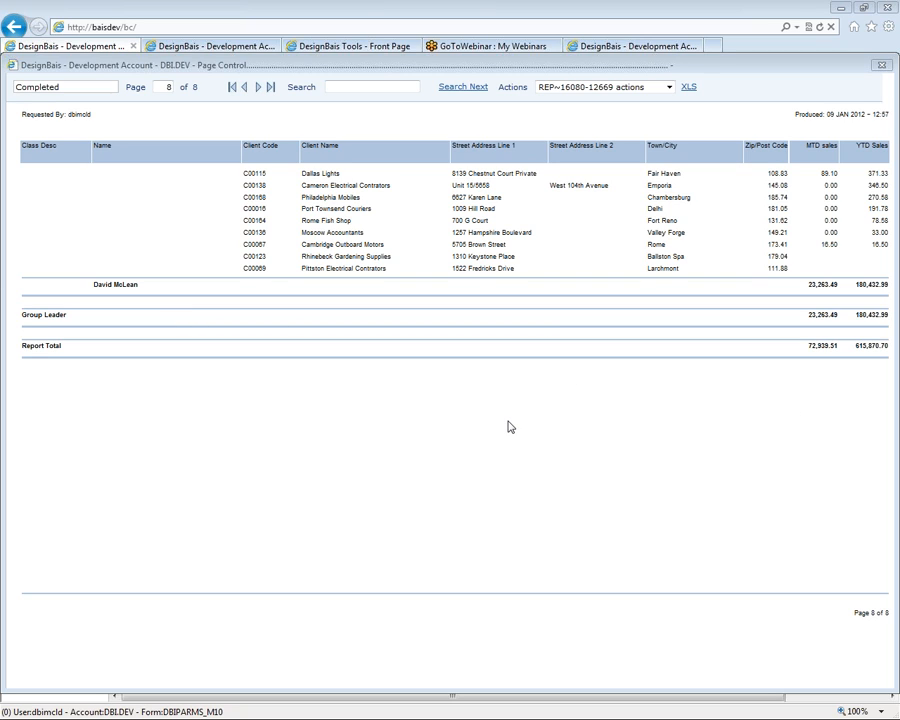
# Step: Return to the report's first page, view the Customer Enquiry for Mechanicsburg Cabling, and close the enquiry and report
pyautogui.click(232, 87)
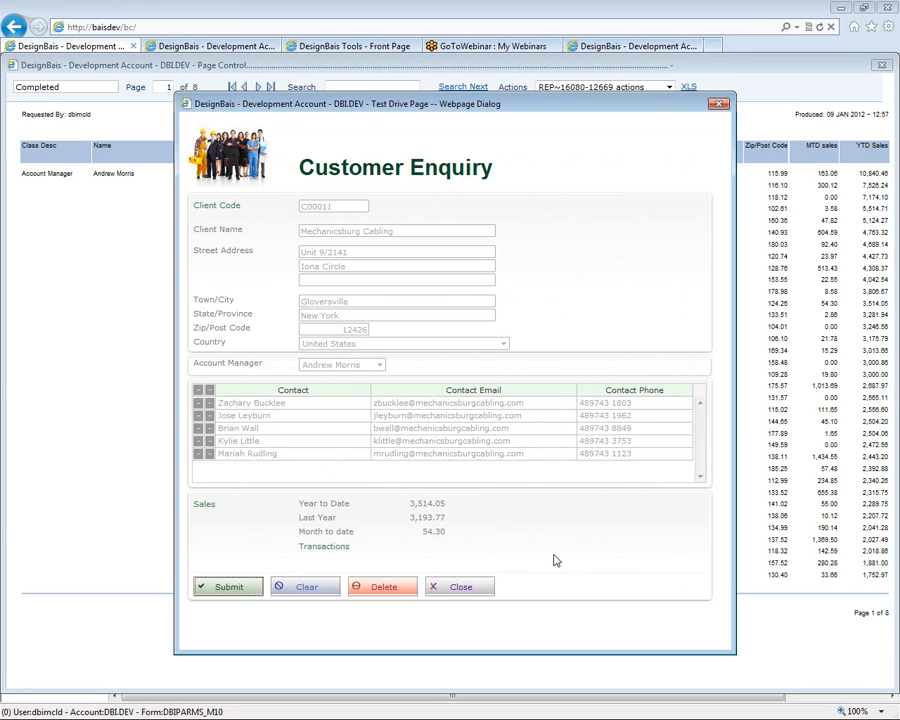
pyautogui.click(458, 588)
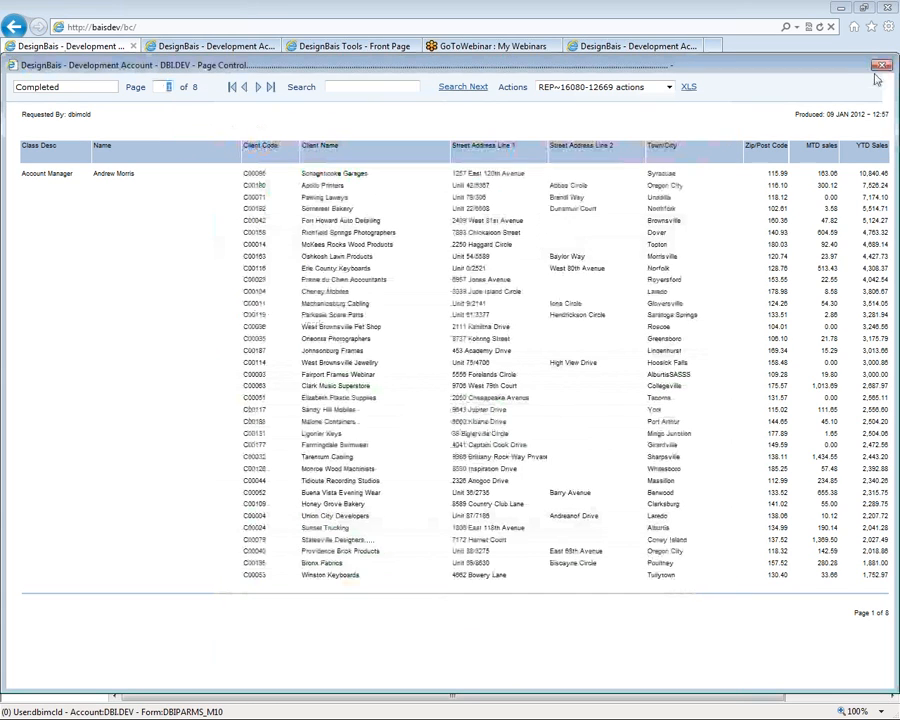
pyautogui.click(882, 67)
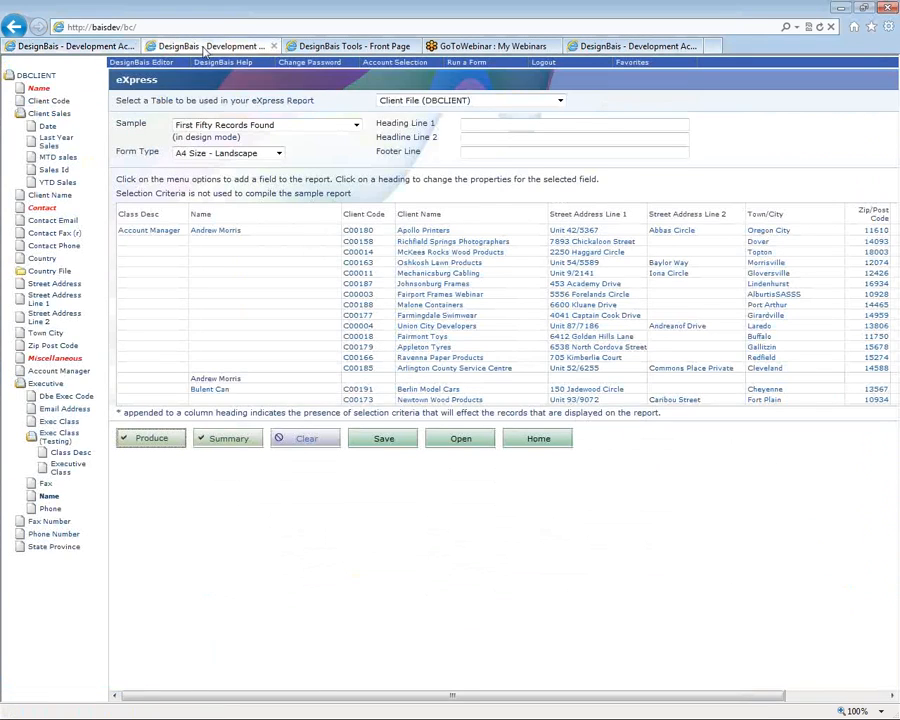
# Step: Load the DBC.CLIENT.CODE field properties and examine the process invoked on report click
pyautogui.click(204, 47)
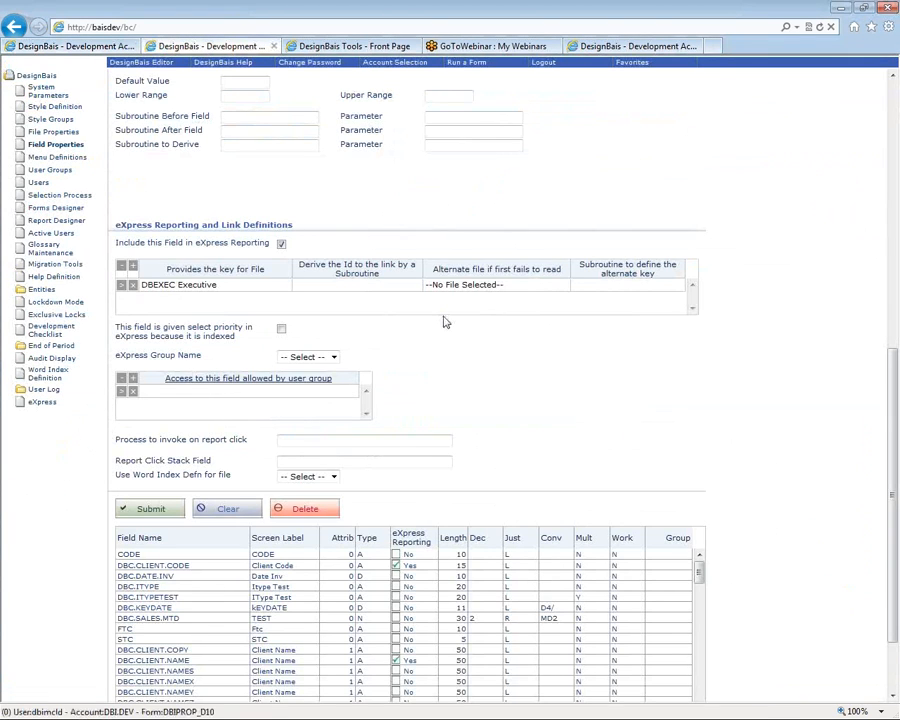
pyautogui.scroll(1, 446, 321)
pyautogui.scroll(5, 446, 321)
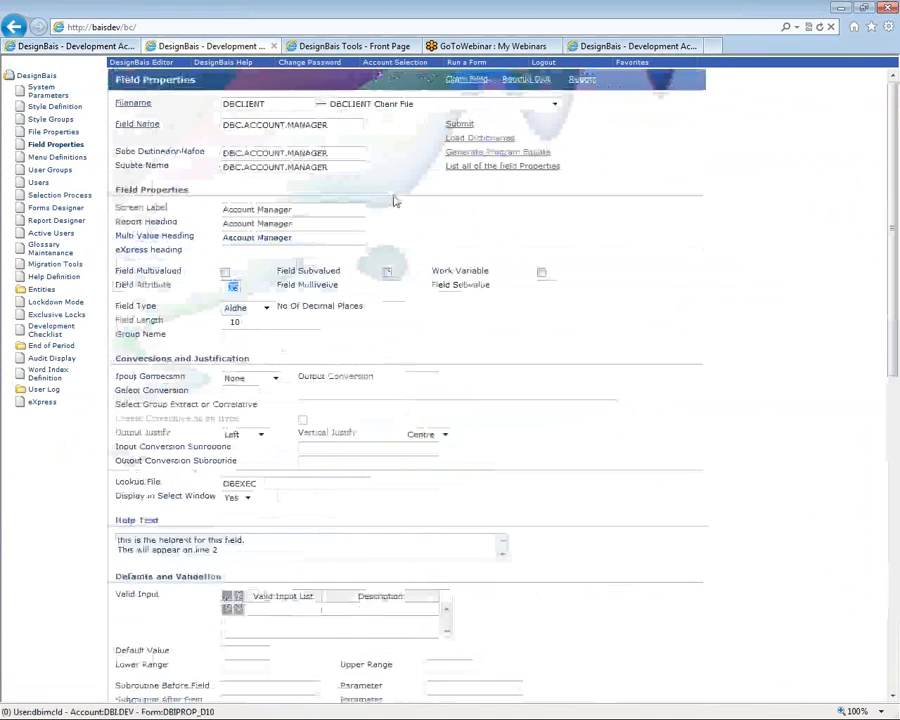
pyautogui.scroll(-6, 167, 498)
pyautogui.click(164, 471)
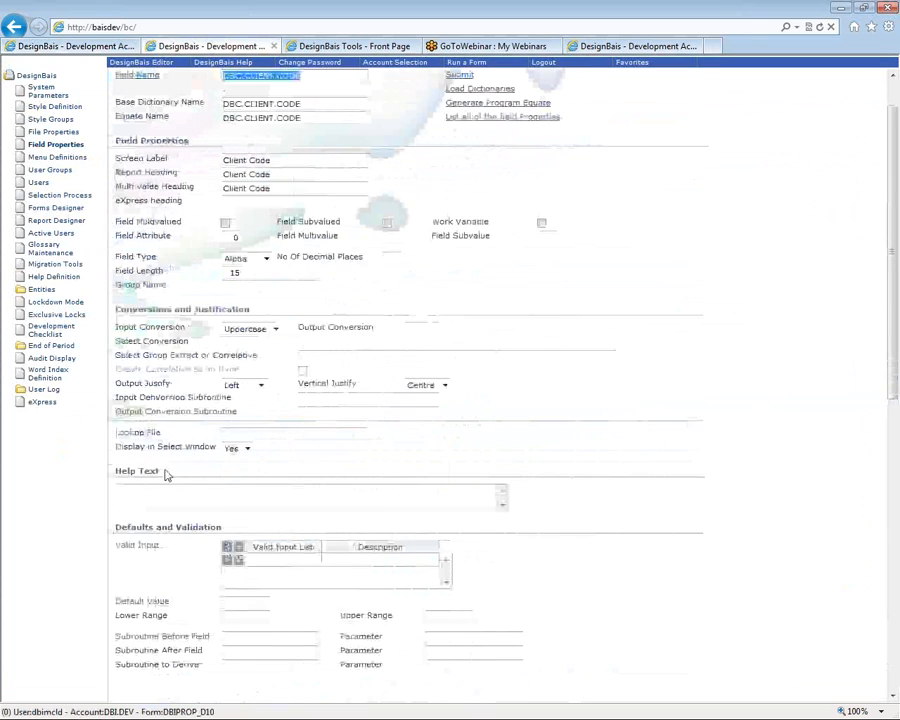
pyautogui.scroll(-4, 487, 474)
pyautogui.scroll(-3, 484, 472)
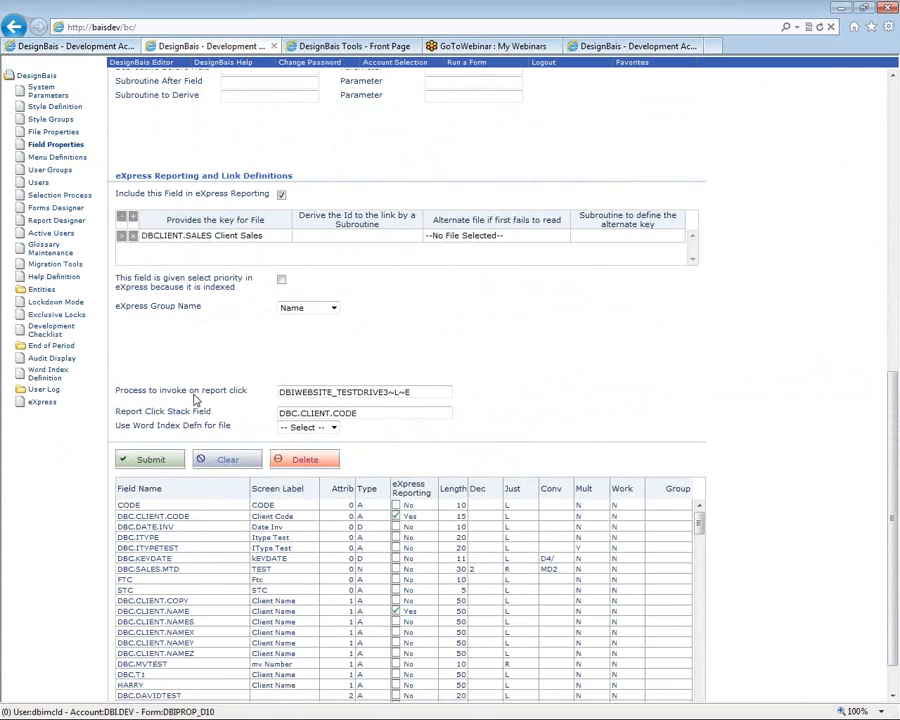
pyautogui.tripleClick(318, 395)
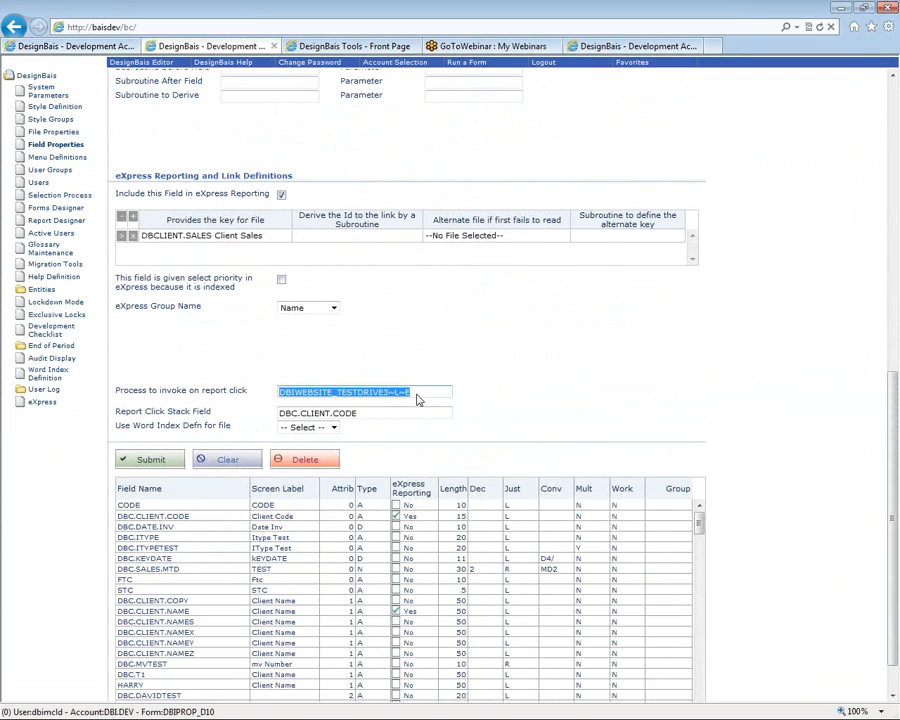
pyautogui.click(415, 395)
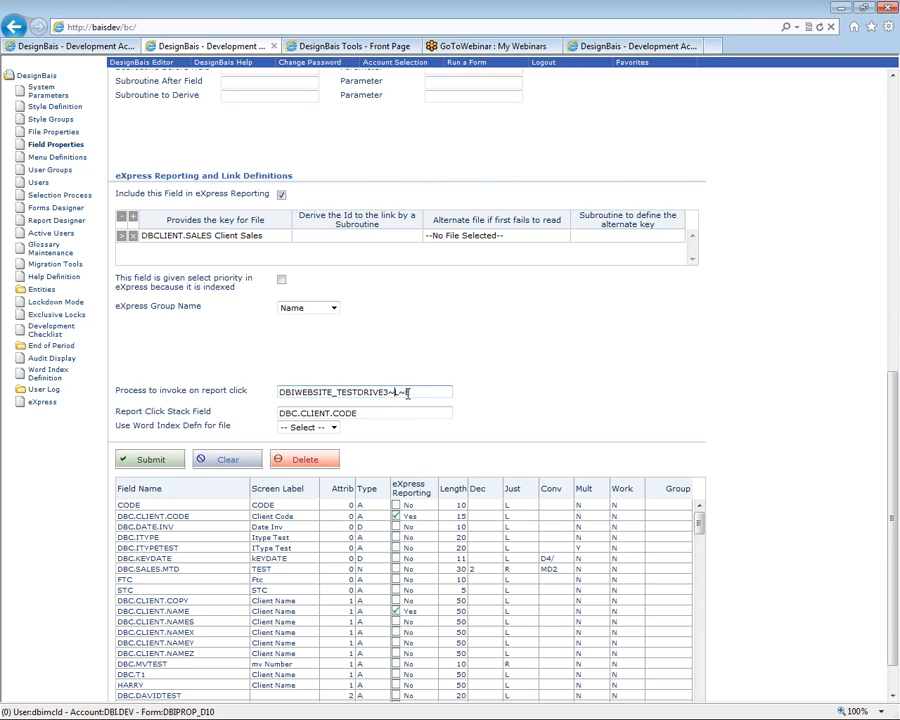
# Step: Examine the DBC.CLIENT.CODE field's report click process and its report click stack field
pyautogui.moveTo(415, 392); pyautogui.dragTo(288, 385)
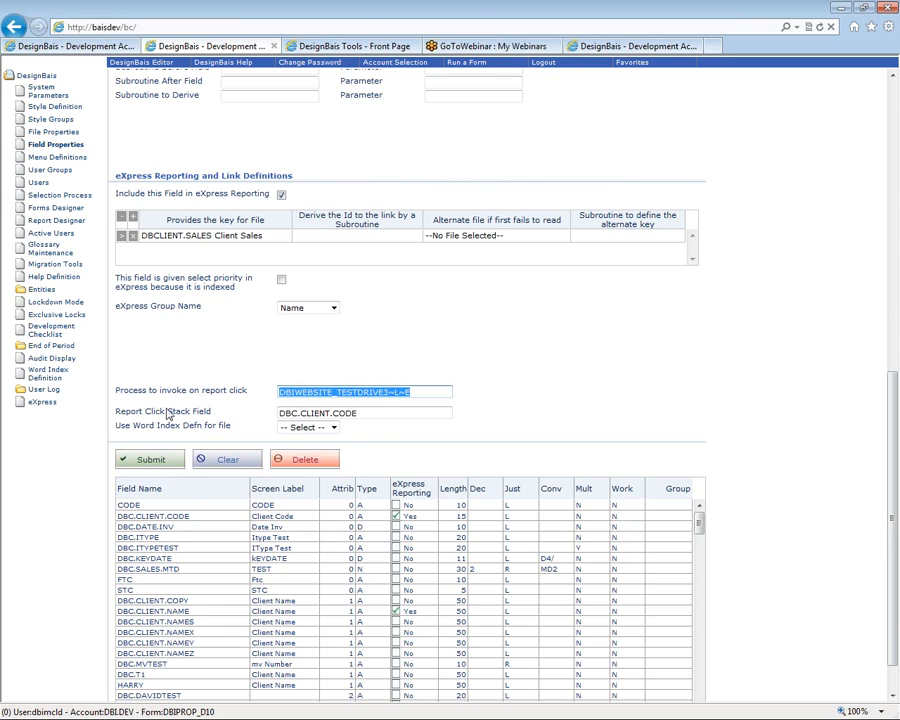
pyautogui.doubleClick(376, 416)
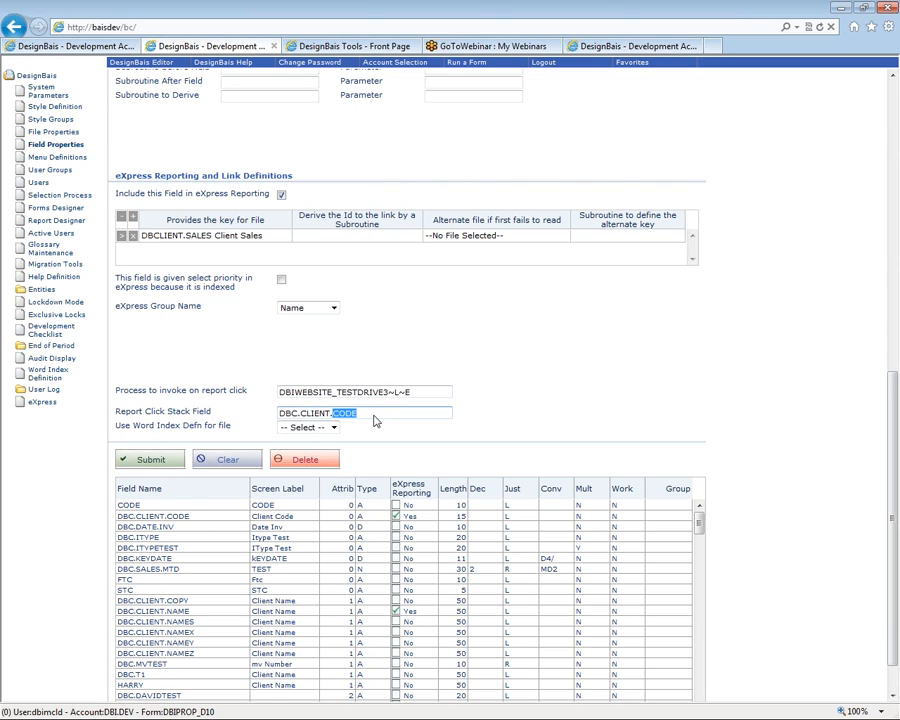
pyautogui.tripleClick(376, 420)
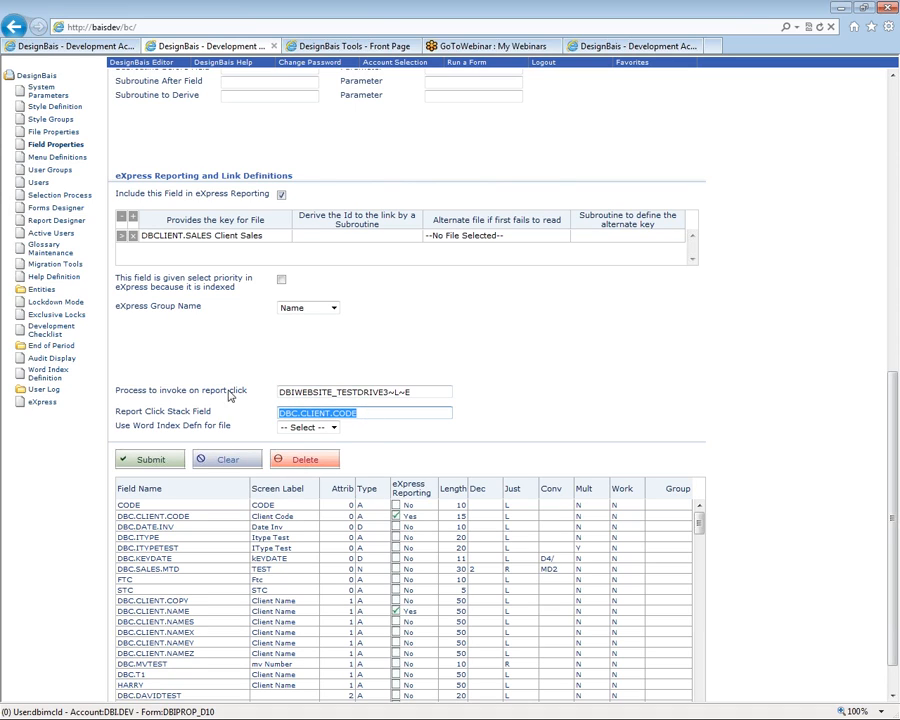
pyautogui.tripleClick(321, 394)
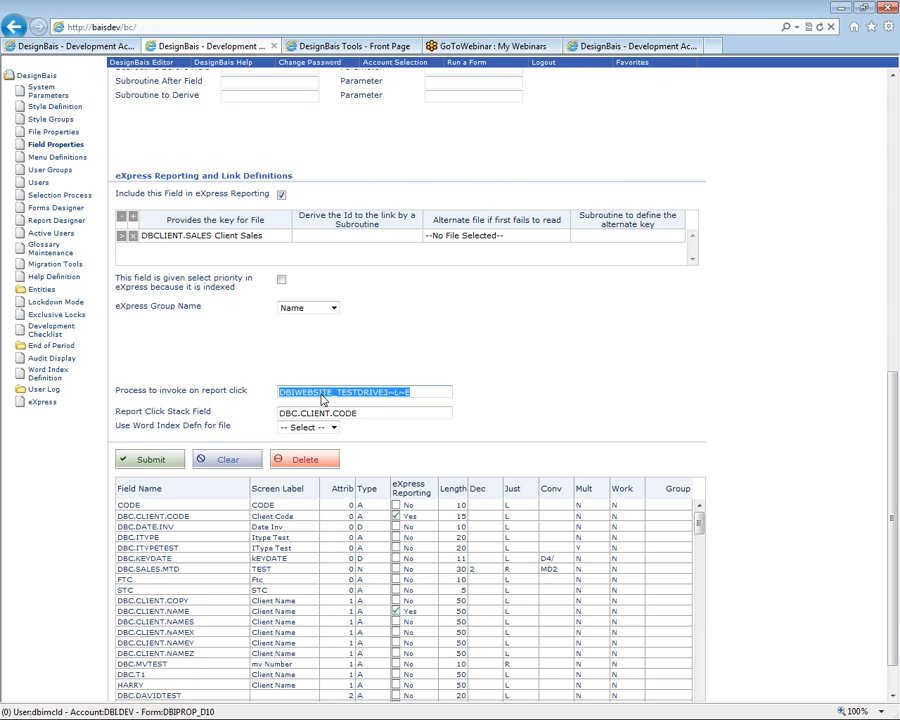
pyautogui.click(619, 363)
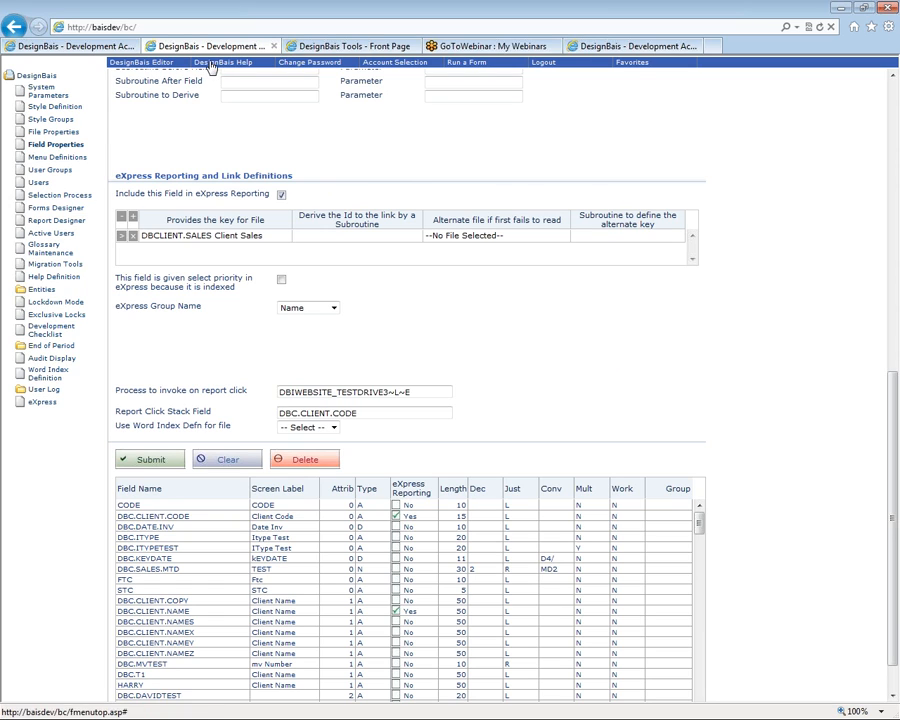
# Step: Return to the eXpress report design and set Heading Line 1 to "Client Listing with Sales by Executive"
pyautogui.click(308, 47)
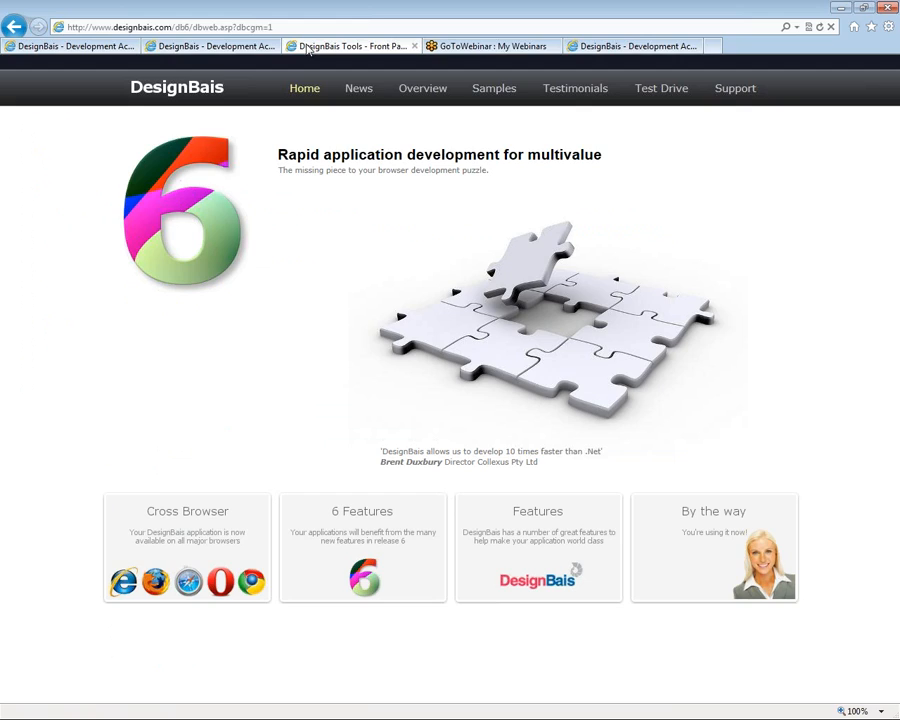
pyautogui.click(90, 47)
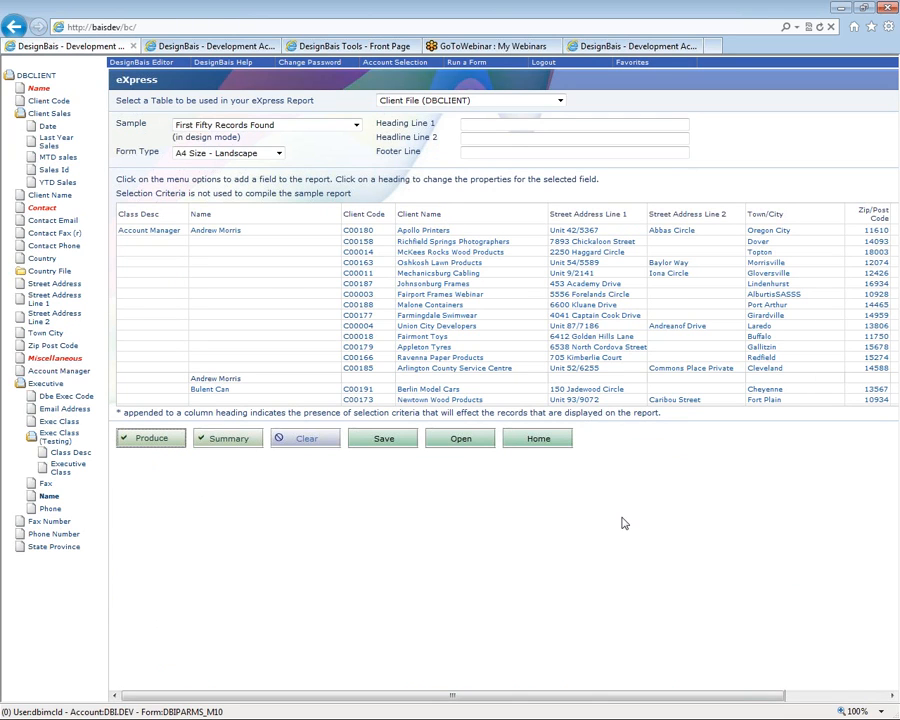
pyautogui.click(464, 123)
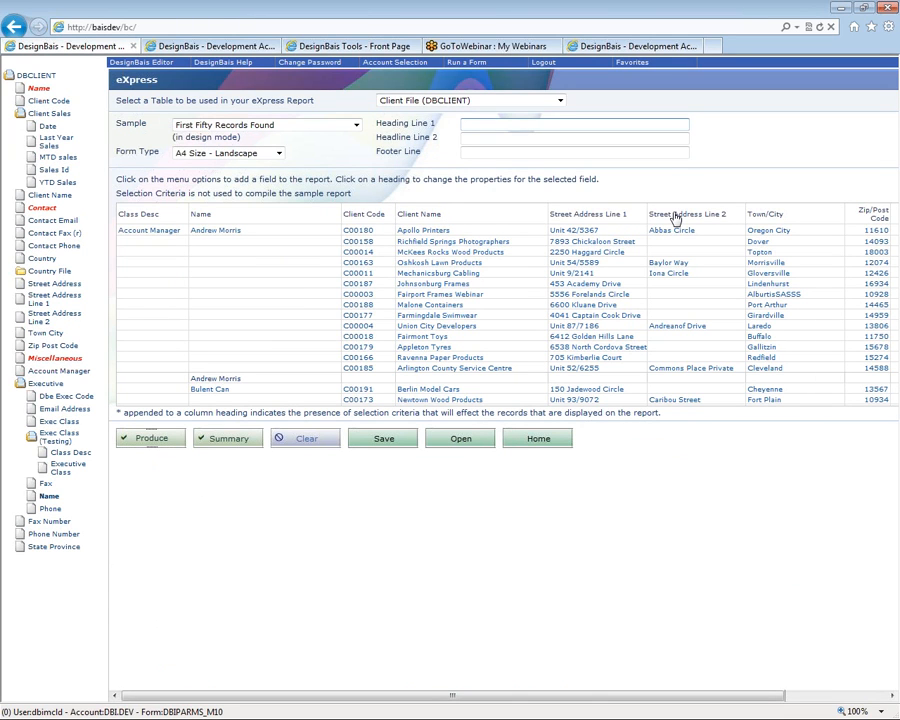
pyautogui.write('cLIEN')
pyautogui.press('BackSpace')
pyautogui.press('BackSpace')
pyautogui.press('BackSpace')
pyautogui.press('BackSpace')
pyautogui.press('BackSpace')
pyautogui.write('Client Listing with Sales')
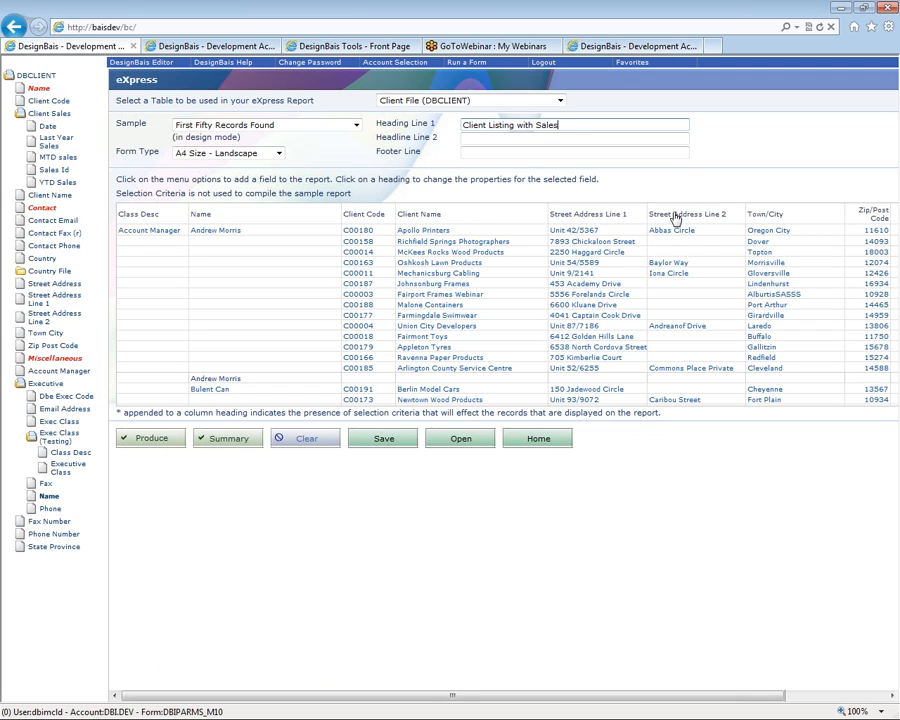
pyautogui.write(' by Exeucutiv')
pyautogui.press('Left')
pyautogui.press('Left')
pyautogui.press('Left')
pyautogui.press('Left')
pyautogui.press('Left')
pyautogui.press('BackSpace')
pyautogui.press('End')
pyautogui.write('e')
pyautogui.press('Tab')
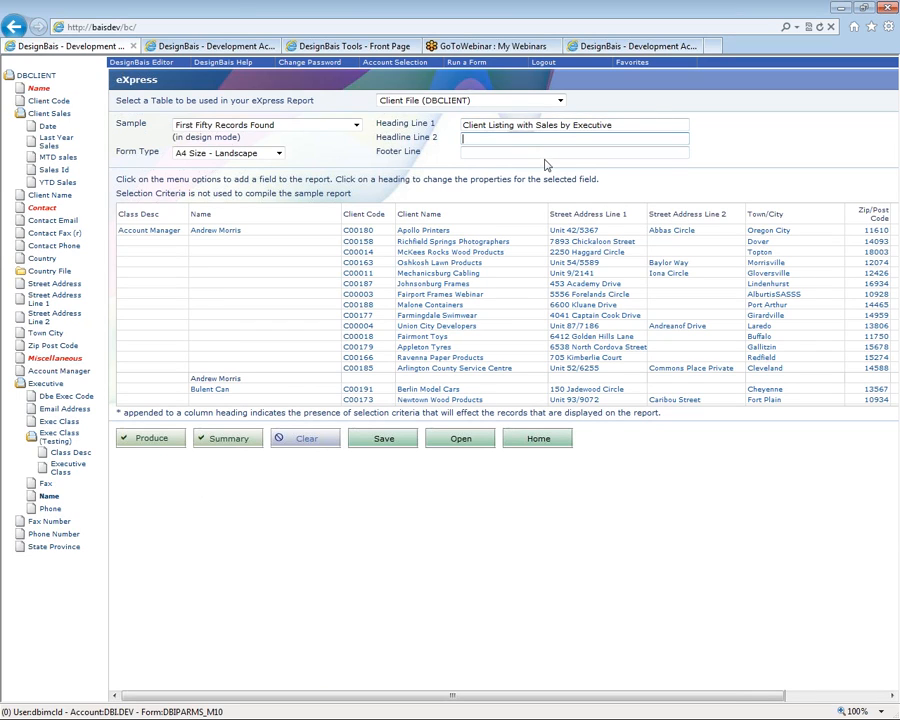
pyautogui.press('Tab')
pyautogui.write('pR')
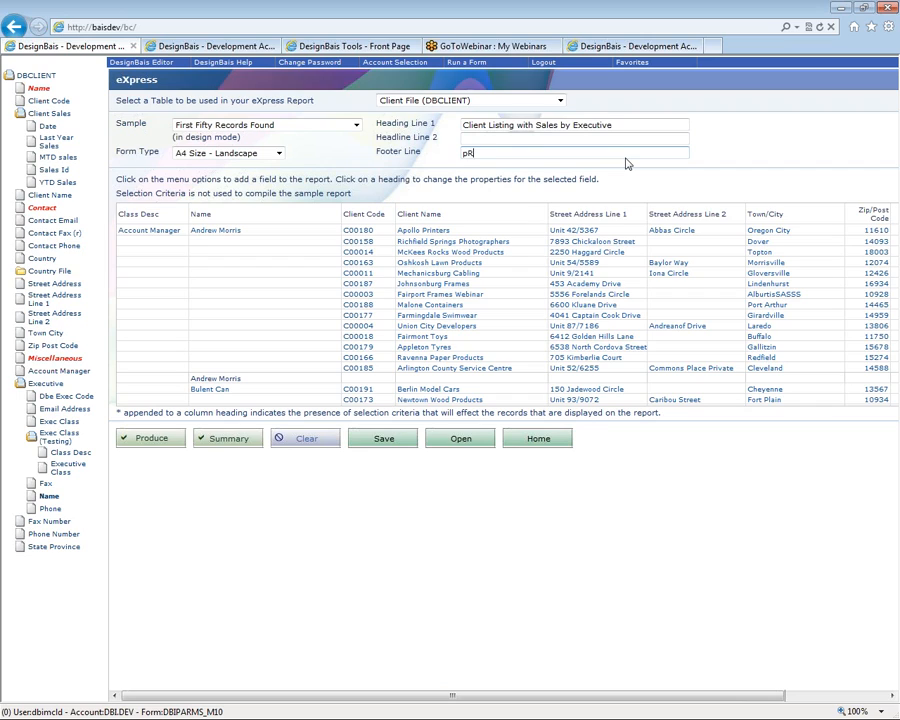
pyautogui.write('ODUCED BY')
pyautogui.press('BackSpace')
pyautogui.press('BackSpace')
pyautogui.press('BackSpace')
pyautogui.press('BackSpace')
pyautogui.press('BackSpace')
pyautogui.press('BackSpace')
pyautogui.press('BackSpace')
pyautogui.press('BackSpace')
pyautogui.press('BackSpace')
pyautogui.press('BackSpace')
pyautogui.press('BackSpace')
# Step: Review the report's form type options and open the eXpress Setup form in the other DesignBais session
pyautogui.click(240, 155)
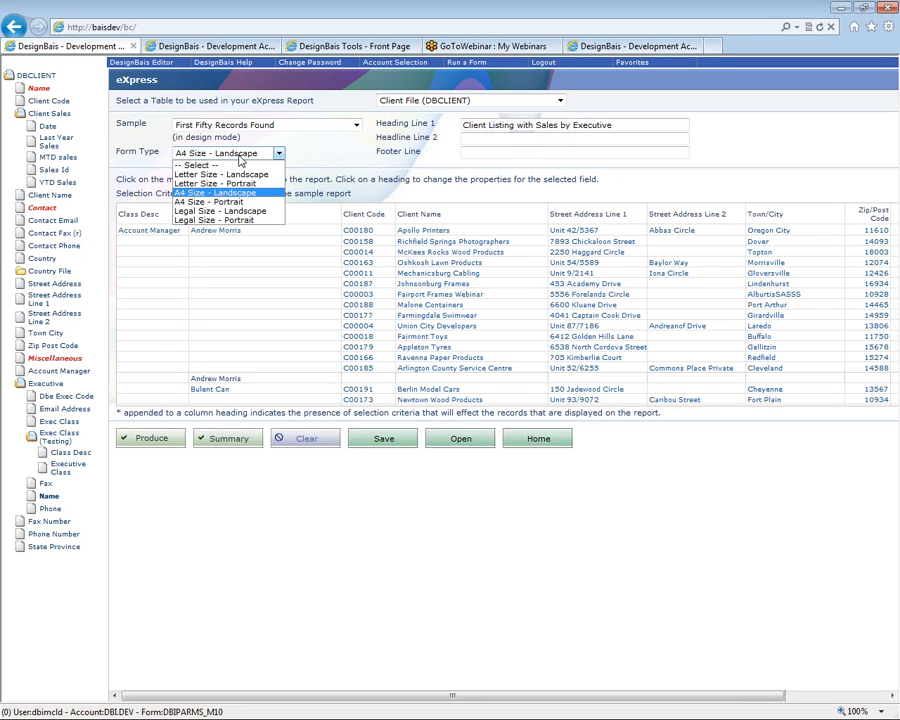
pyautogui.click(235, 156)
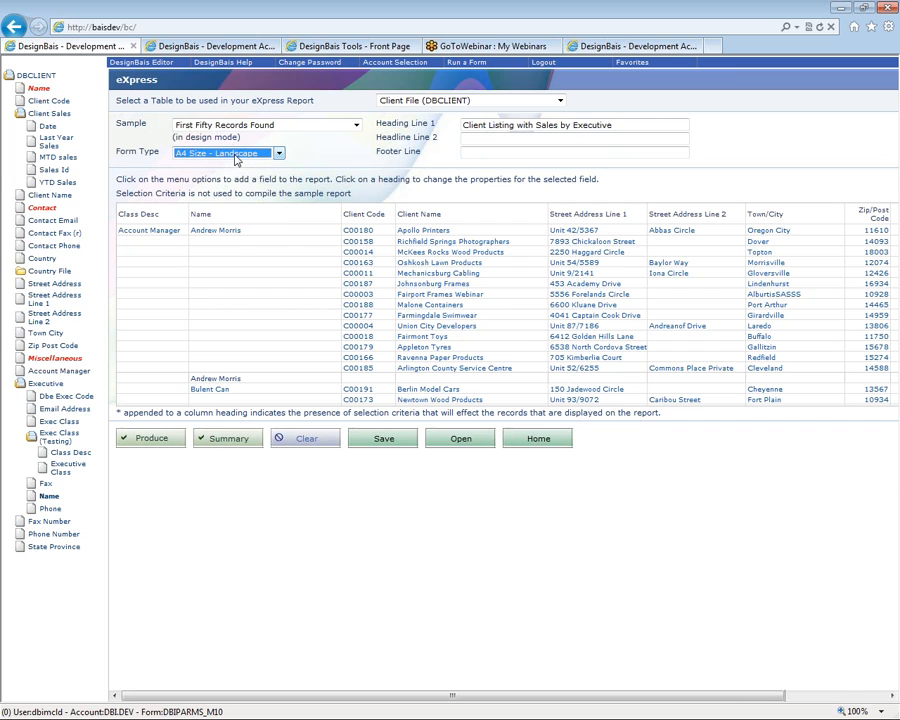
pyautogui.click(228, 47)
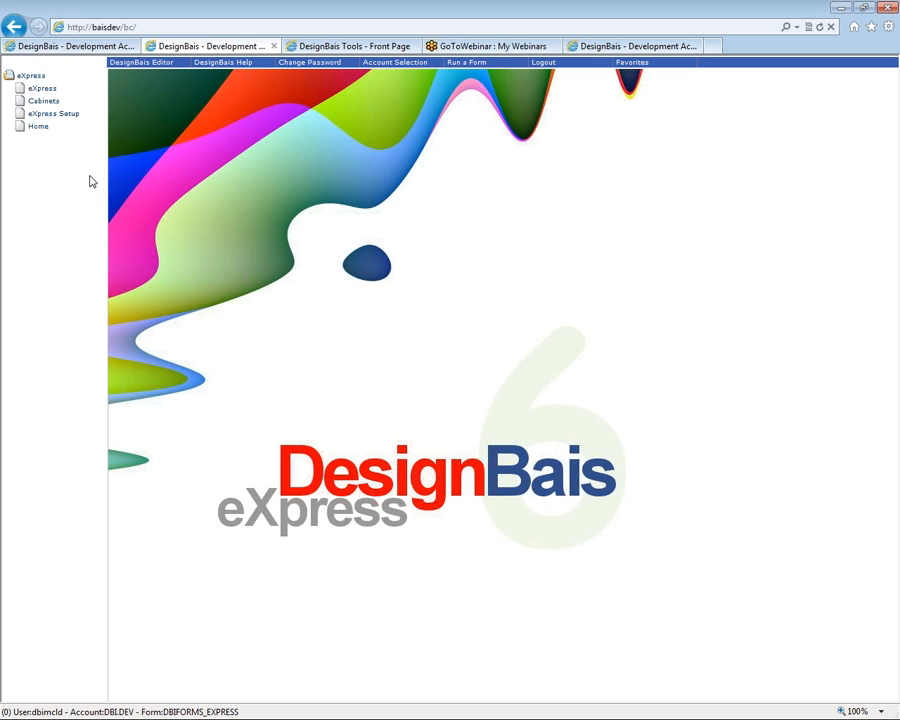
pyautogui.click(38, 114)
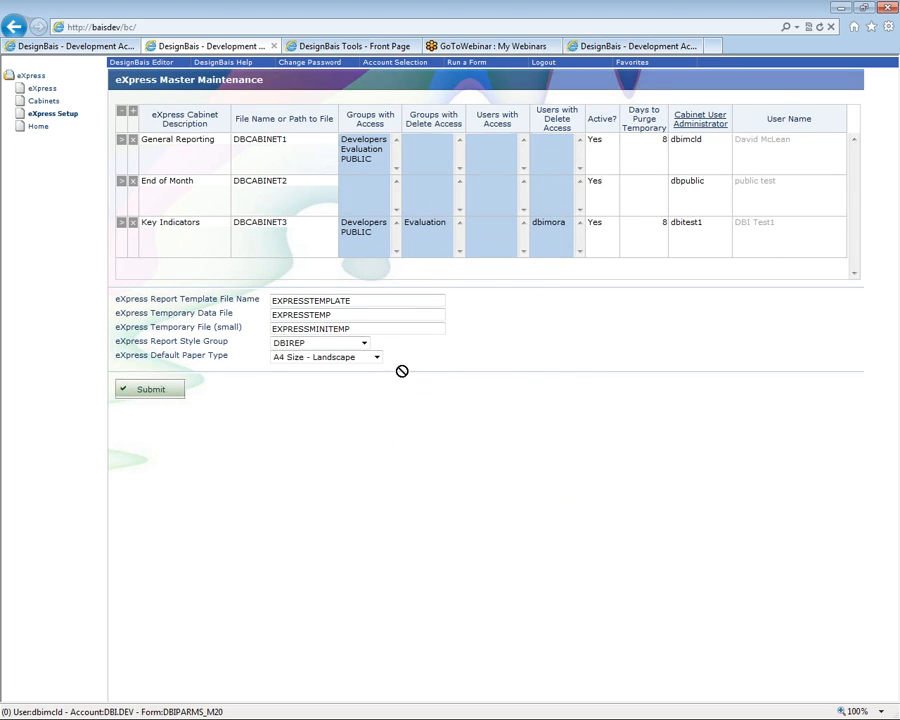
# Step: Examine the report template, temporary data and small temporary file names in eXpress Setup, comparing them with the report design
pyautogui.tripleClick(181, 300)
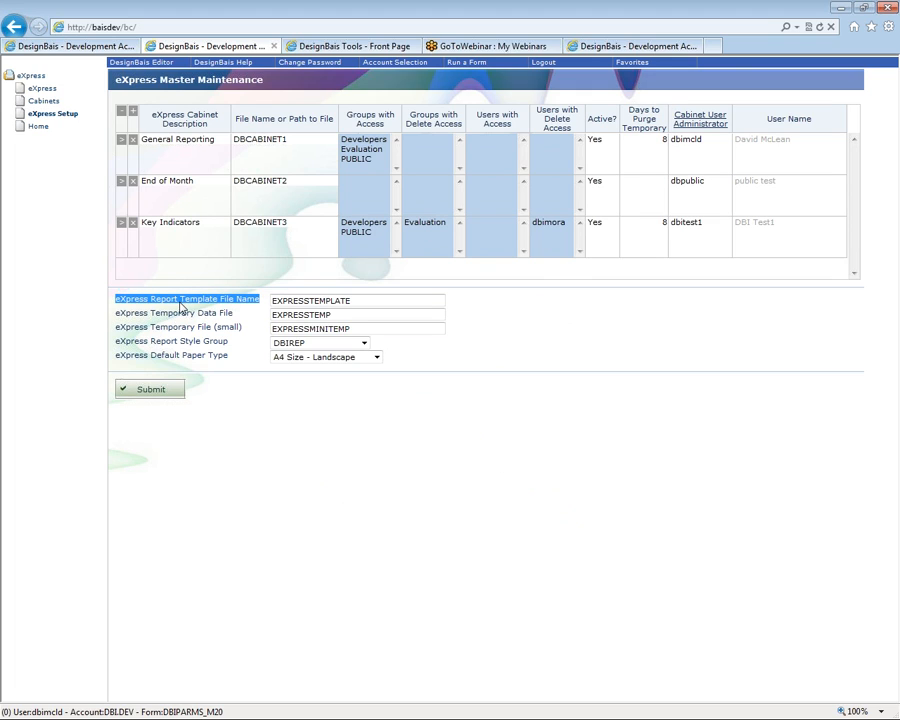
pyautogui.doubleClick(354, 308)
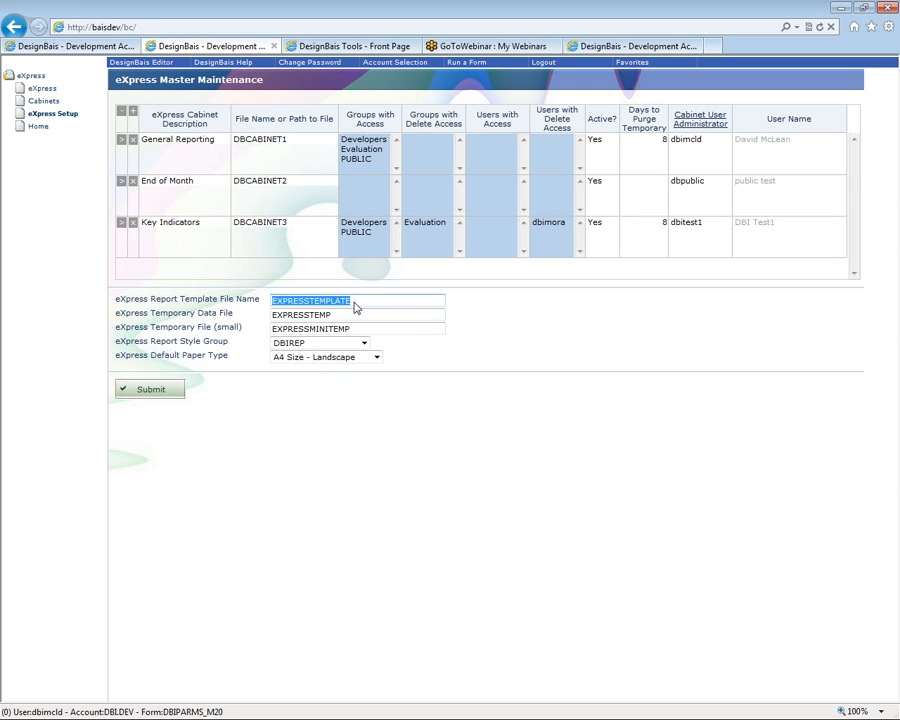
pyautogui.doubleClick(350, 302)
pyautogui.doubleClick(340, 316)
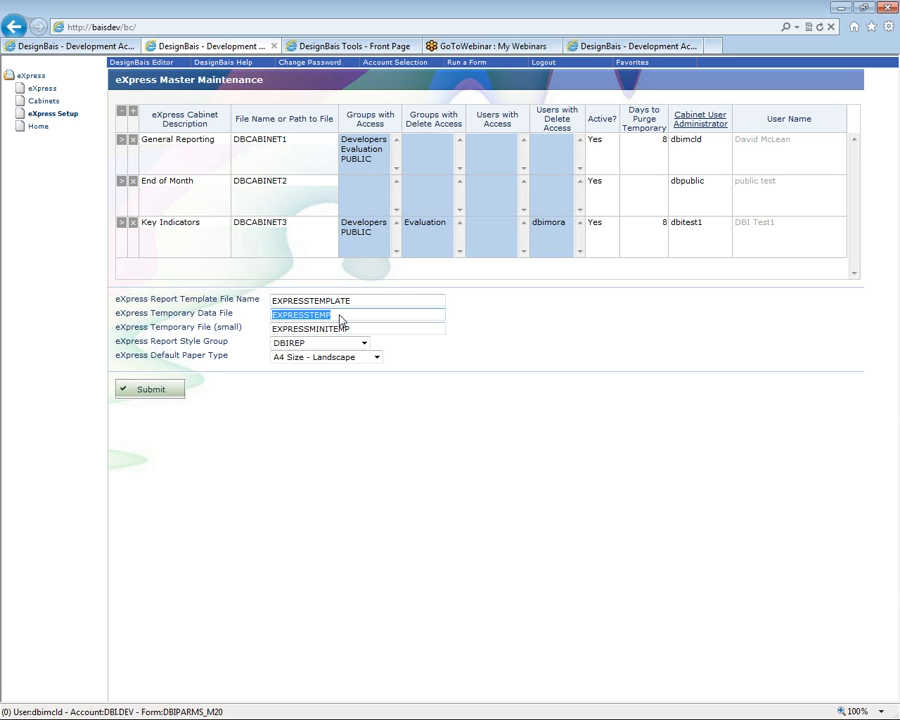
pyautogui.click(60, 46)
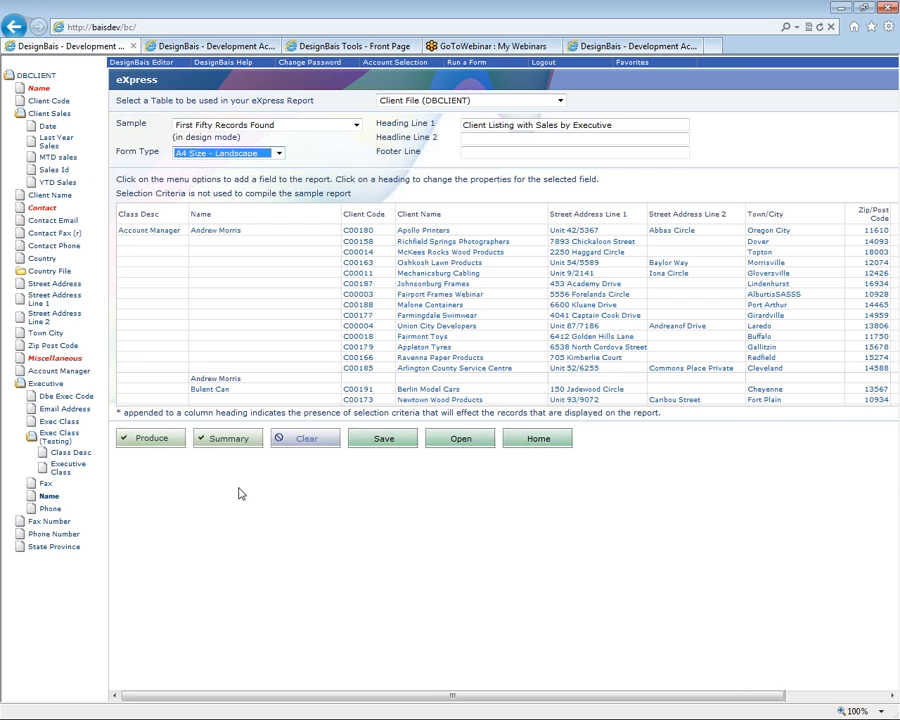
pyautogui.click(193, 47)
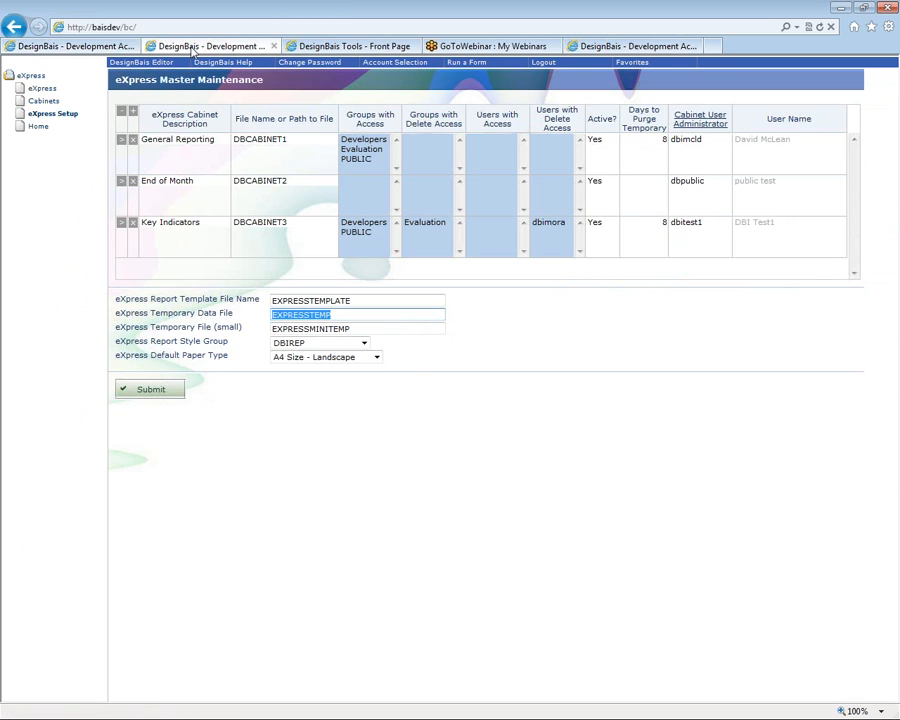
pyautogui.click(338, 317)
pyautogui.doubleClick(338, 317)
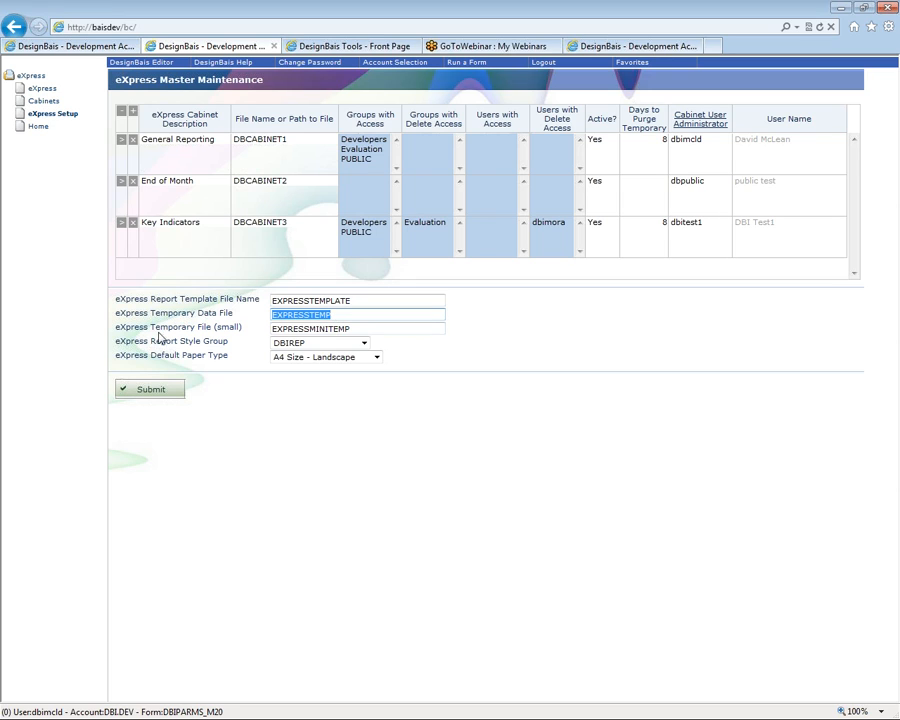
pyautogui.press('Tab')
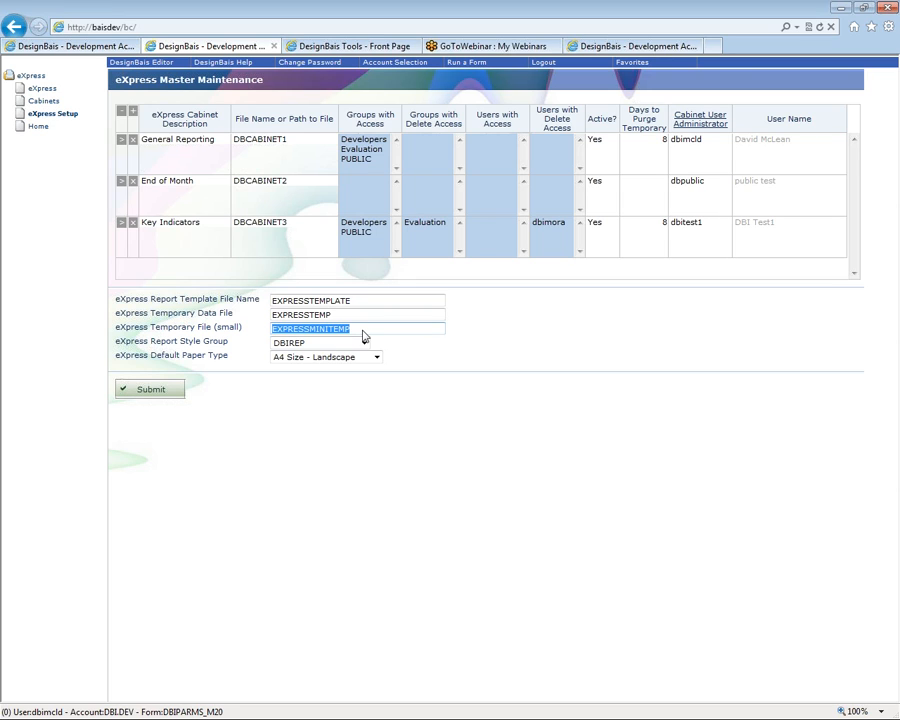
pyautogui.click(62, 47)
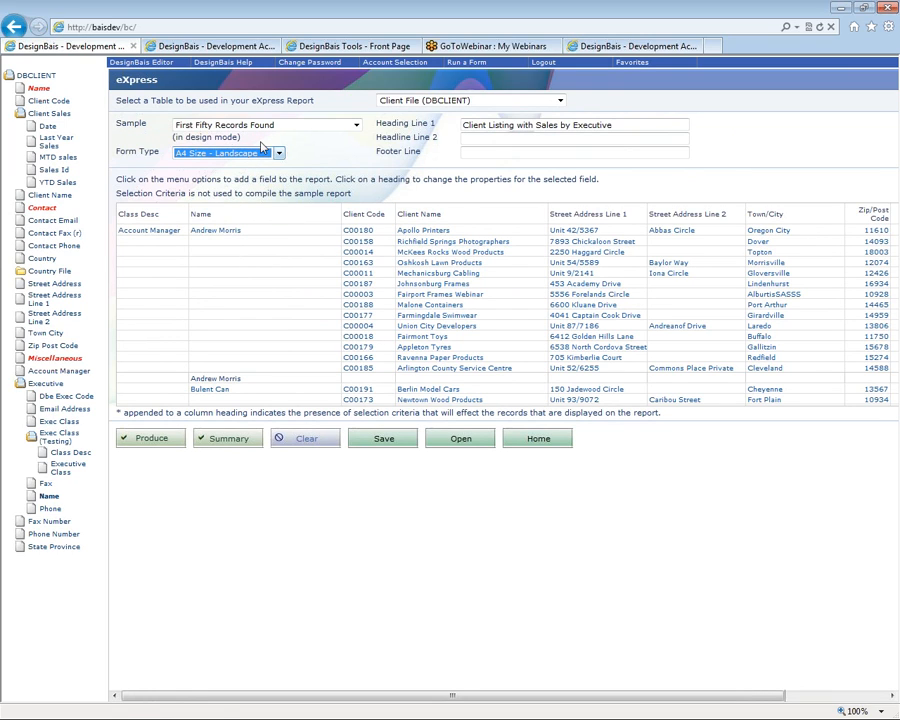
pyautogui.click(232, 50)
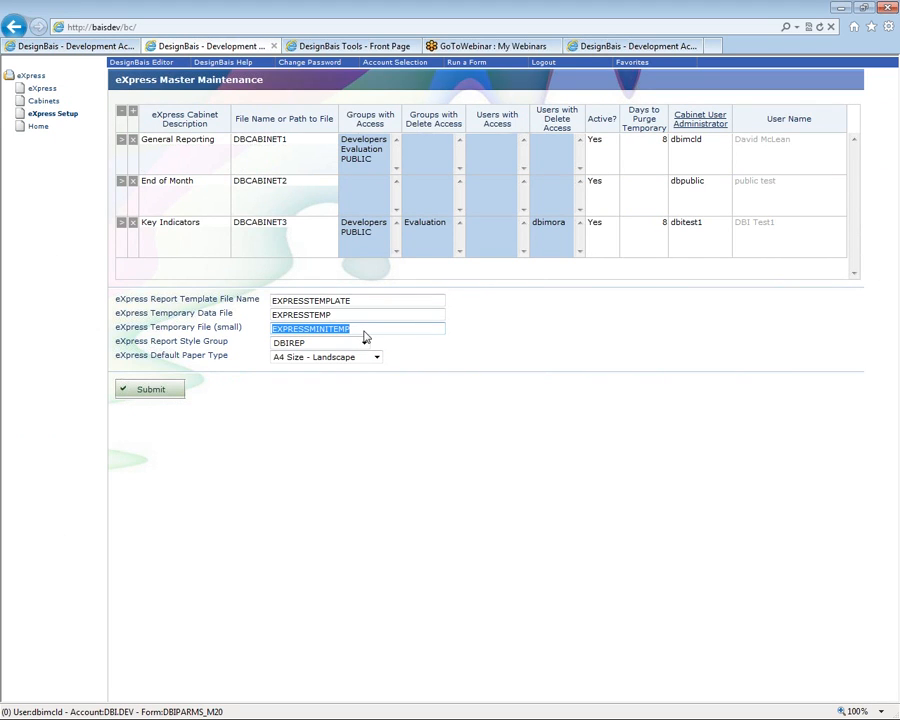
# Step: Review the available report style groups and default paper types in eXpress Setup
pyautogui.click(307, 347)
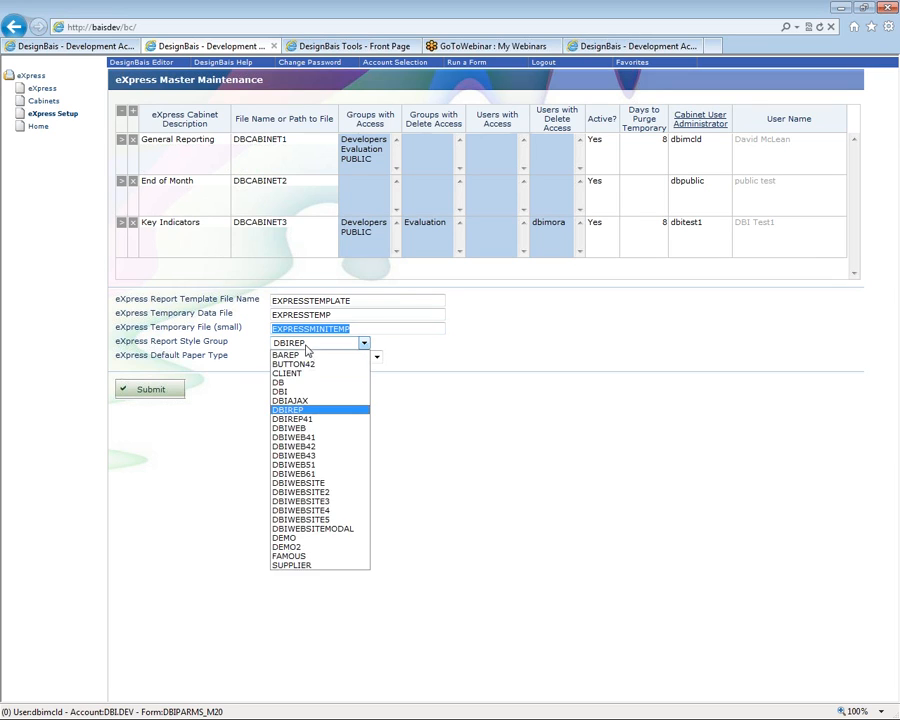
pyautogui.click(307, 347)
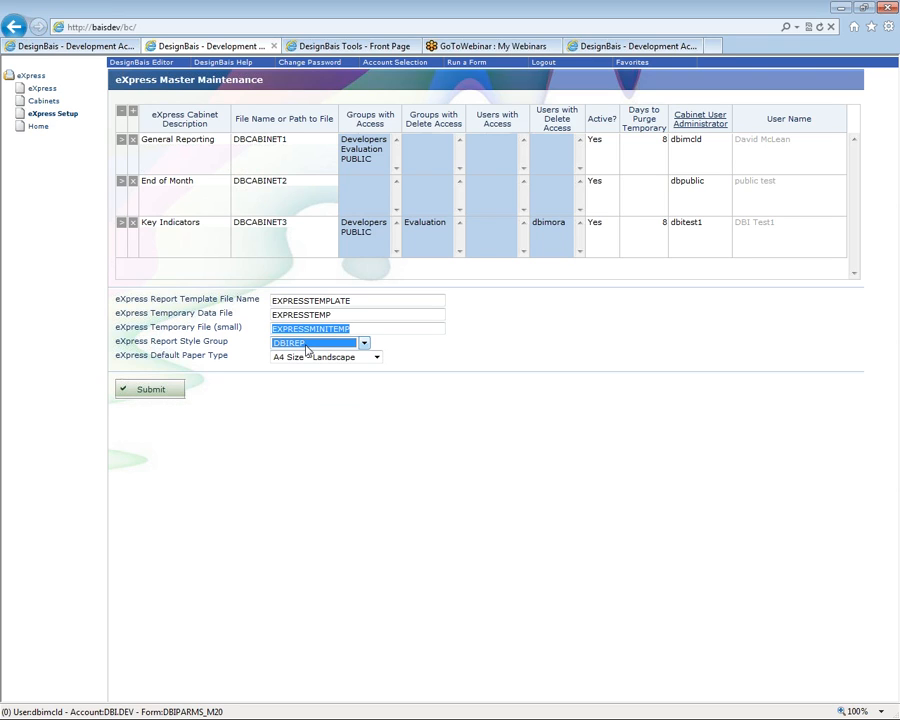
pyautogui.click(370, 359)
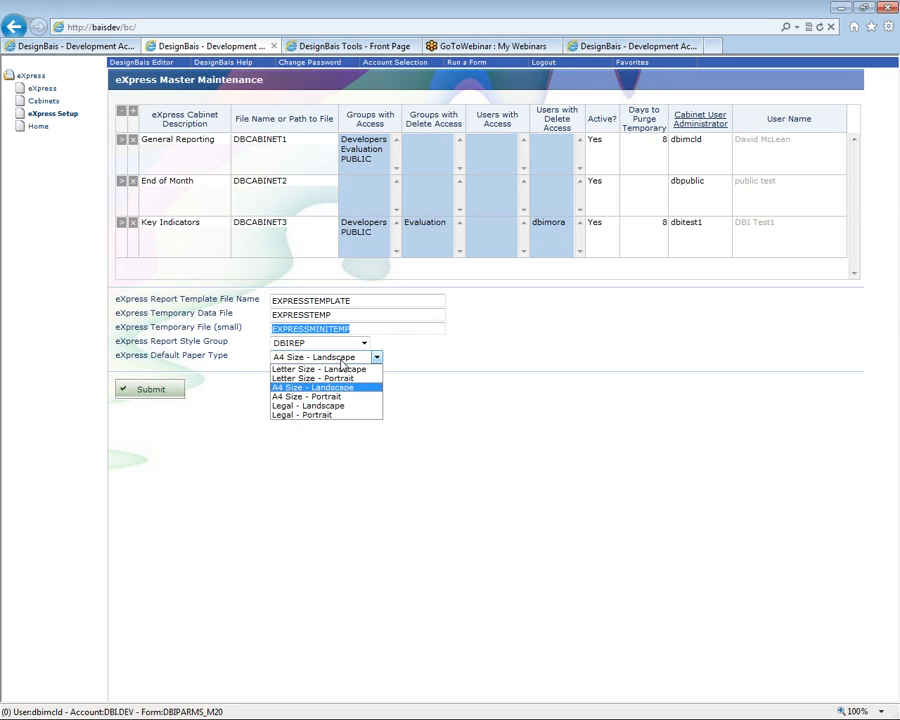
pyautogui.click(341, 360)
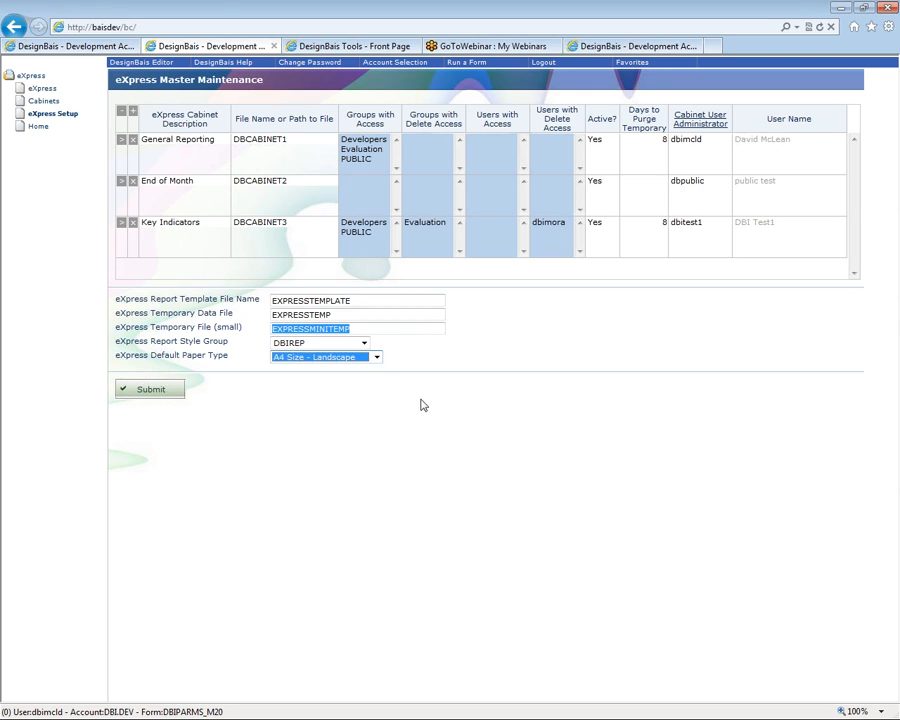
pyautogui.click(288, 445)
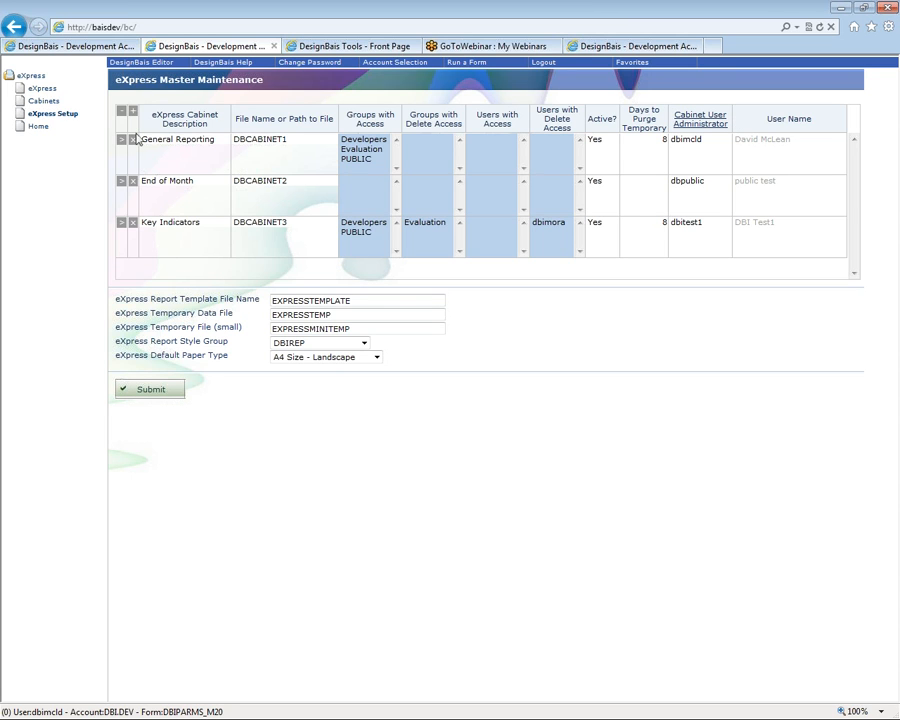
# Step: Set the report design's sample to First Ten Records Found and produce the full report from the entire table
pyautogui.click(73, 47)
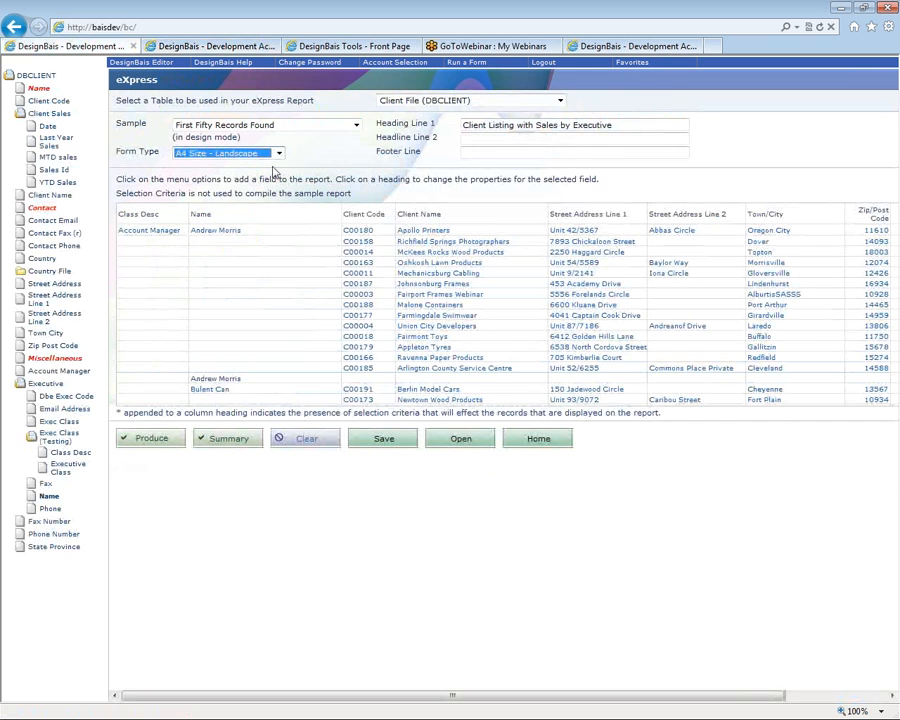
pyautogui.click(252, 125)
pyautogui.click(249, 139)
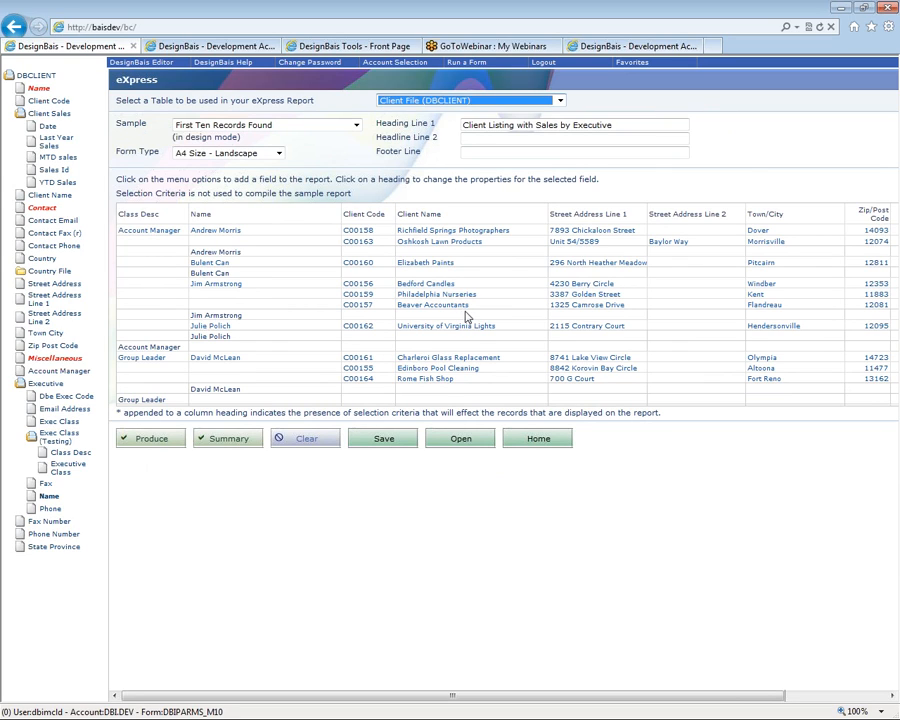
pyautogui.click(145, 438)
pyautogui.click(510, 420)
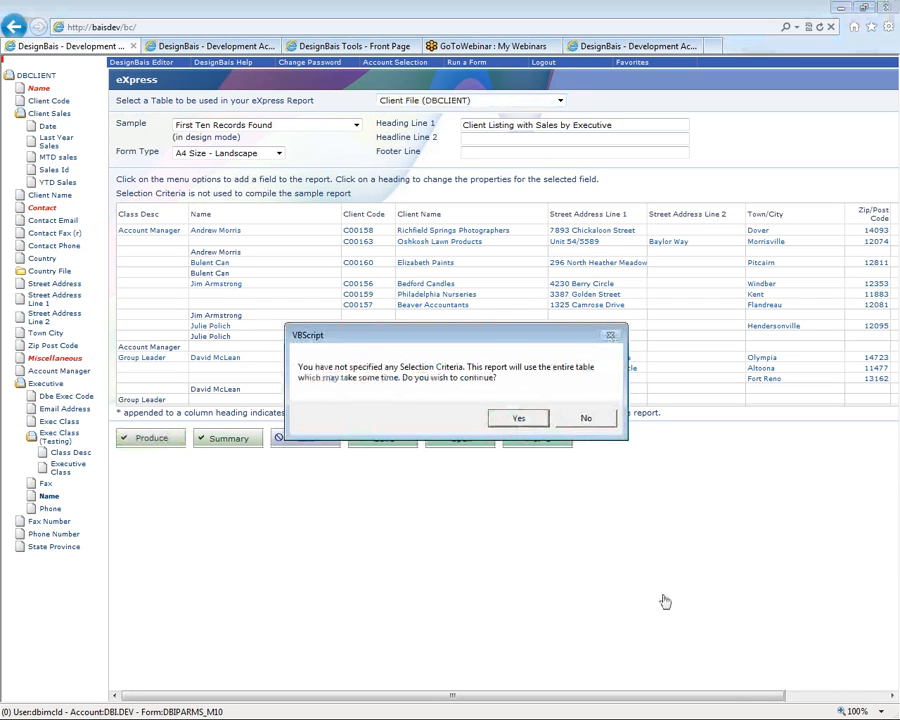
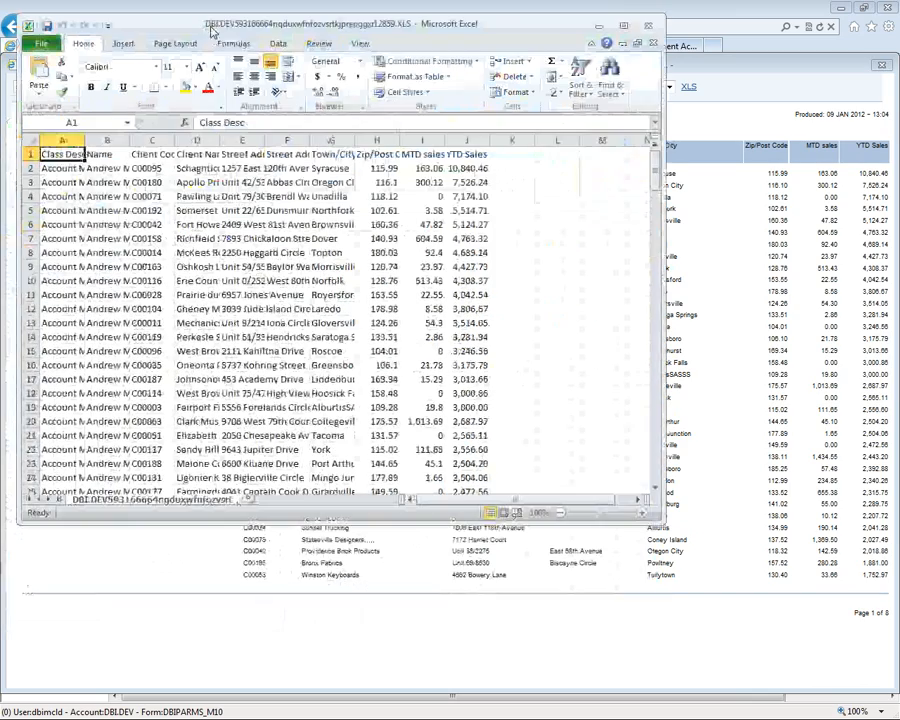
# Step: Enlarge the Excel window of the exported report and widen the Class Desc and Name columns
pyautogui.moveTo(653, 515); pyautogui.dragTo(877, 685)
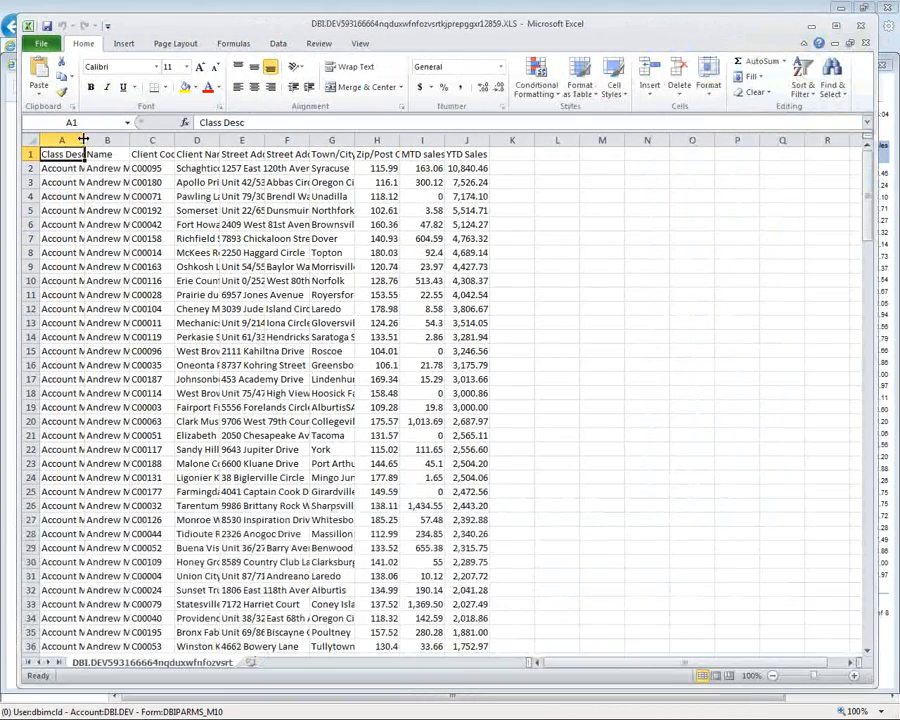
pyautogui.moveTo(84, 140); pyautogui.dragTo(400, 139)
pyautogui.moveTo(237, 141); pyautogui.dragTo(201, 141)
pyautogui.moveTo(328, 139); pyautogui.dragTo(328, 130)
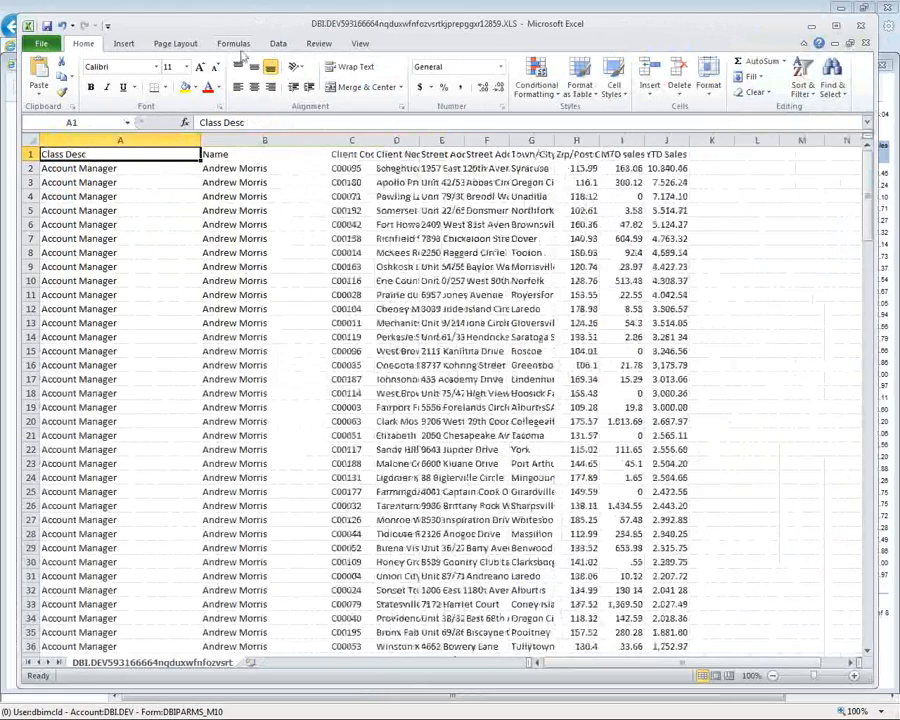
# Step: Examine the exported worksheet's Class Desc, Name and YTD Sales data from the first record to the last
pyautogui.moveTo(243, 22); pyautogui.dragTo(490, 18)
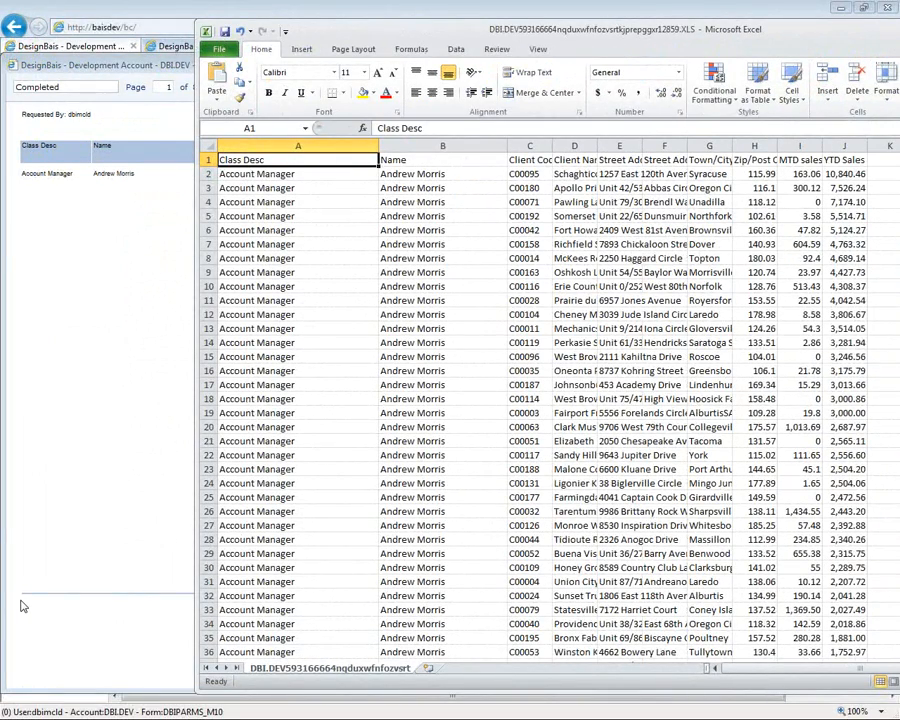
pyautogui.click(846, 174)
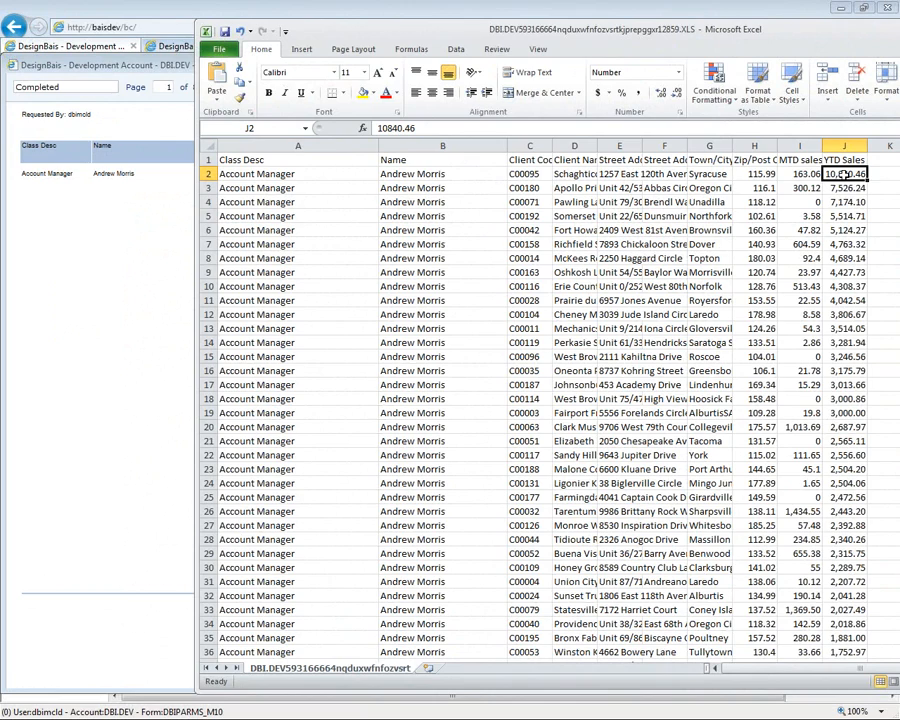
pyautogui.click(400, 178)
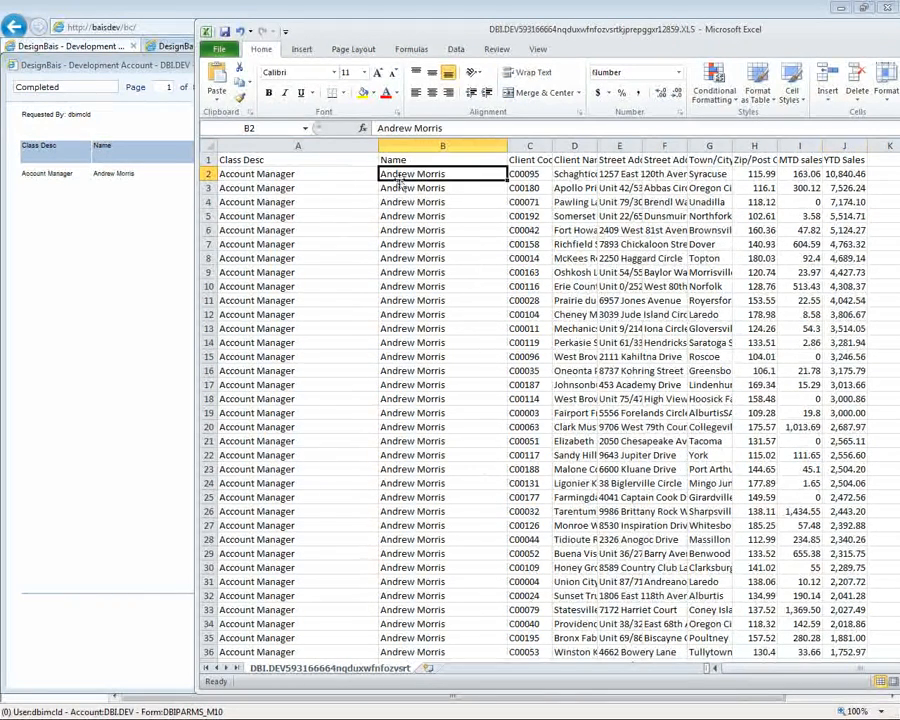
pyautogui.press('Down')
pyautogui.press('Down')
pyautogui.press('Down')
pyautogui.press('Down')
pyautogui.press('Down')
pyautogui.press('Down')
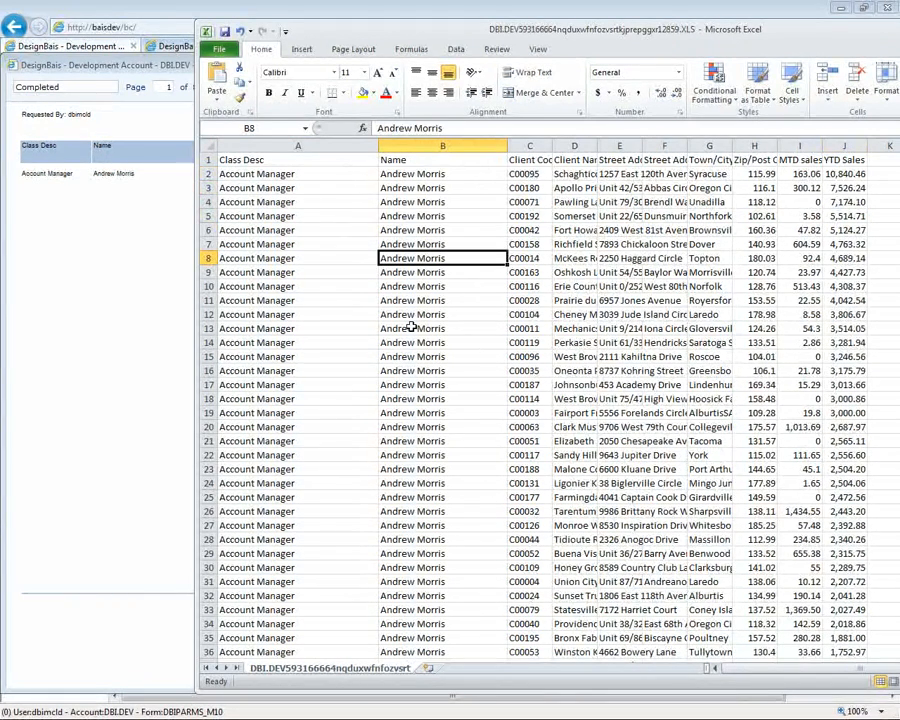
pyautogui.click(400, 175)
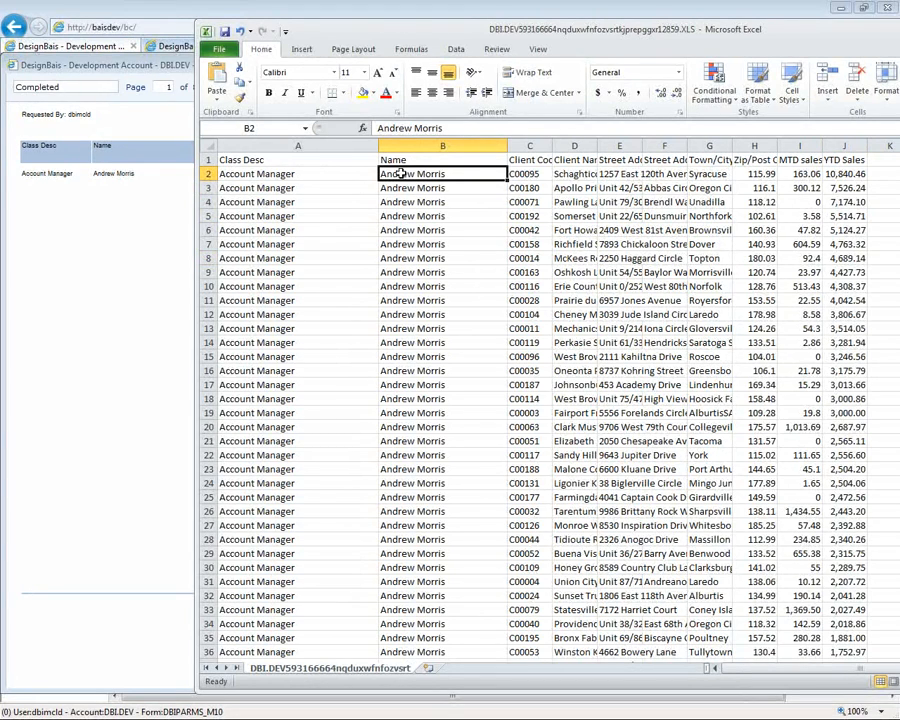
pyautogui.click(262, 174)
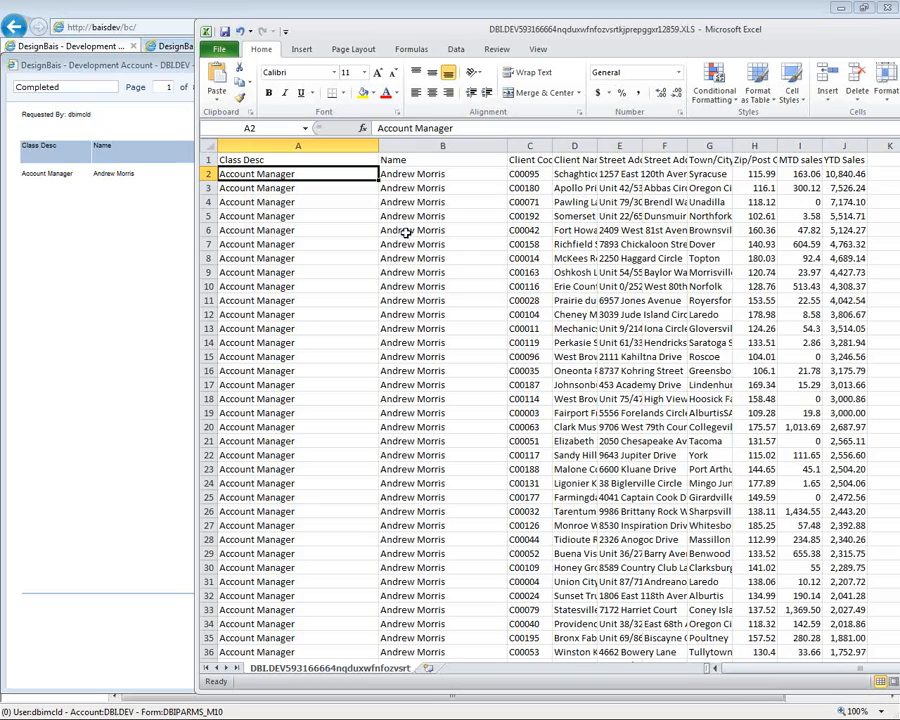
pyautogui.scroll(-1, 405, 232)
pyautogui.scroll(-7, 405, 240)
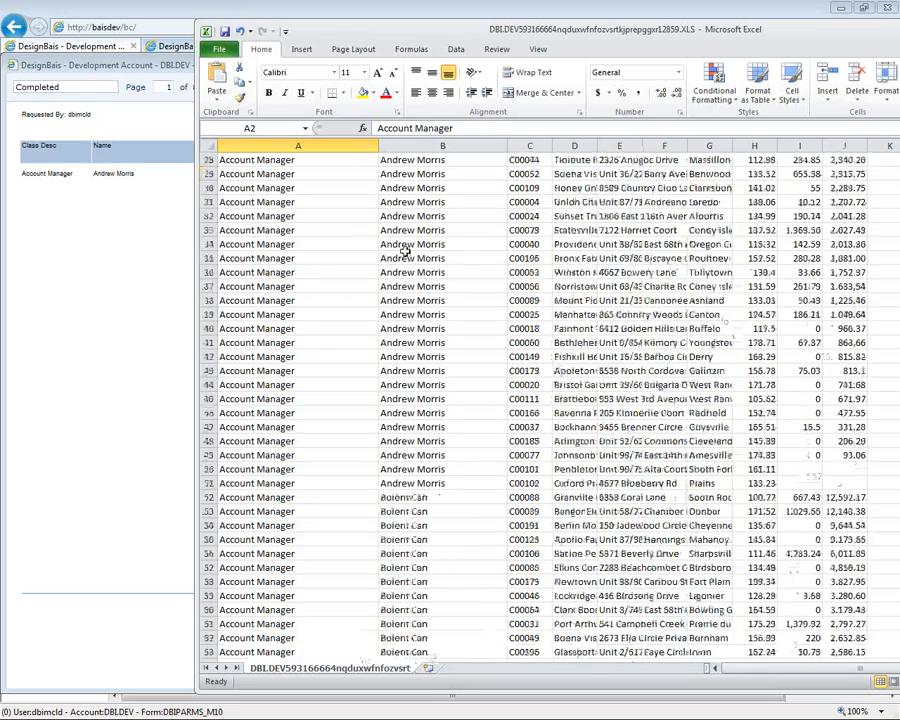
pyautogui.scroll(-10, 405, 252)
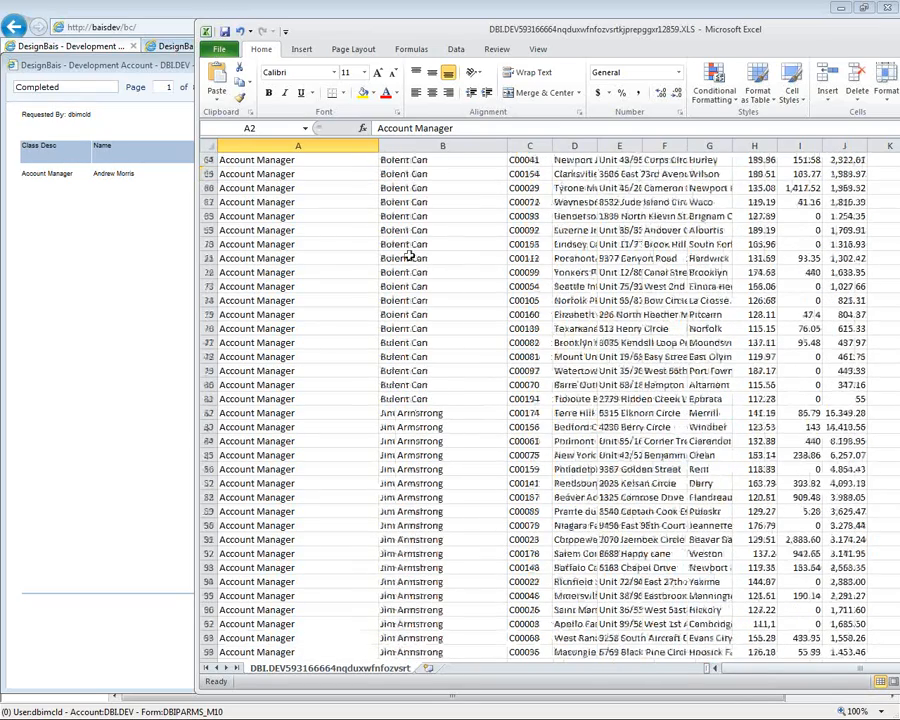
pyautogui.scroll(-10, 408, 256)
pyautogui.scroll(-20, 408, 256)
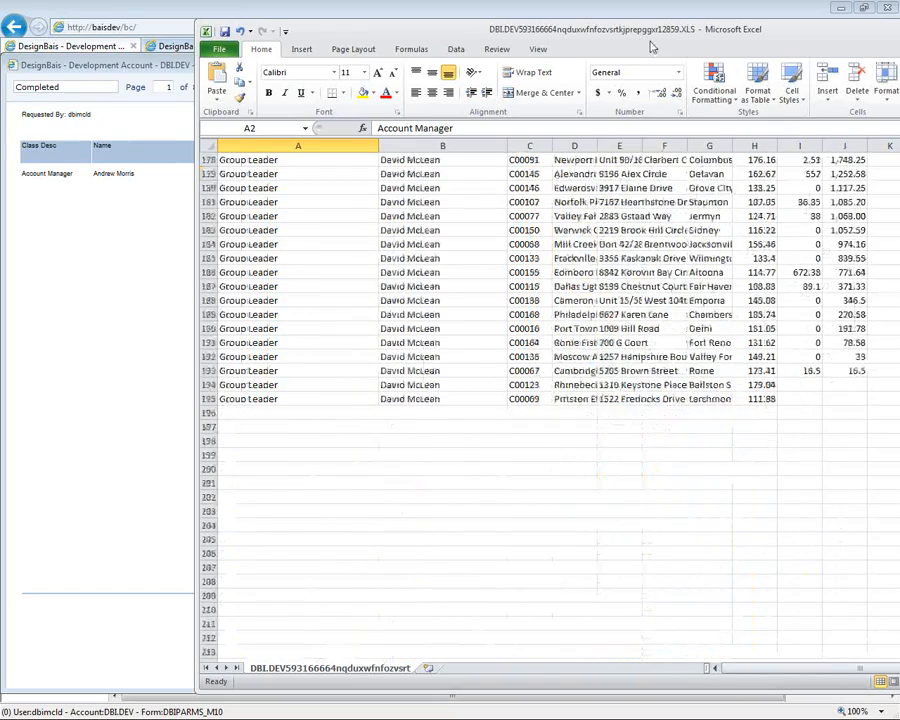
# Step: Close the exported Excel workbook and review the actions available for the produced report
pyautogui.moveTo(650, 37); pyautogui.dragTo(468, 26)
pyautogui.click(855, 24)
pyautogui.click(439, 386)
pyautogui.click(603, 87)
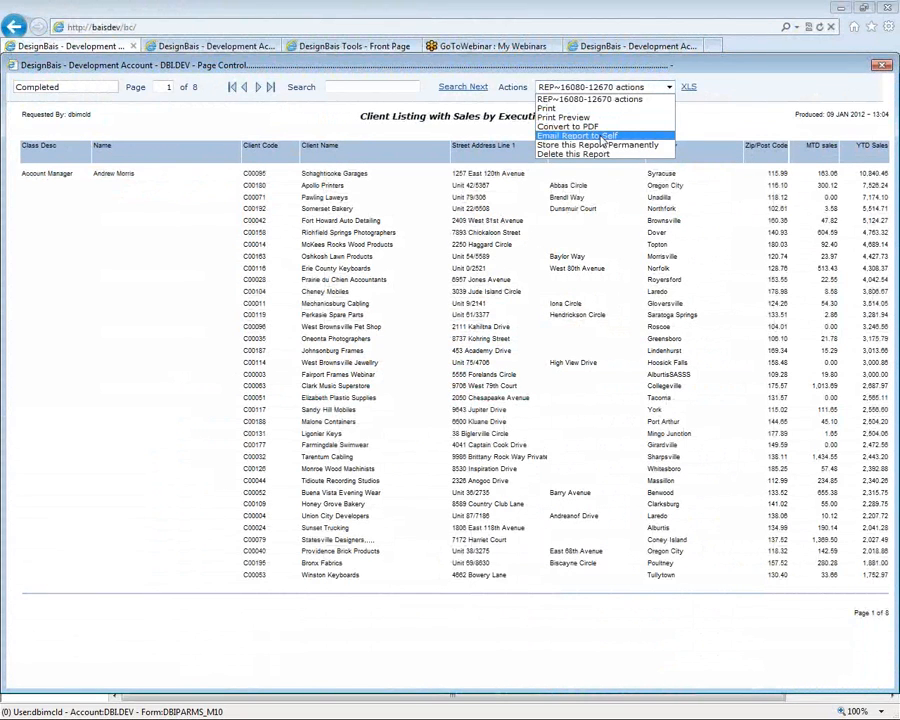
pyautogui.click(622, 88)
pyautogui.click(618, 87)
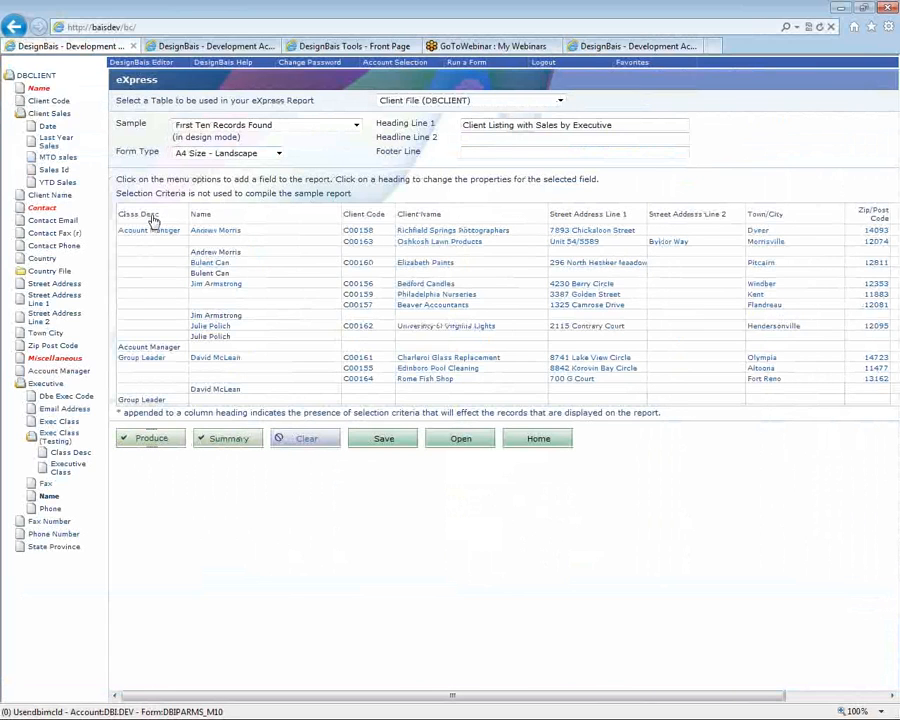
# Step: Add a selection criterion to the Class Desc column with the condition Equal to and the value Acc
pyautogui.click(154, 221)
pyautogui.click(235, 339)
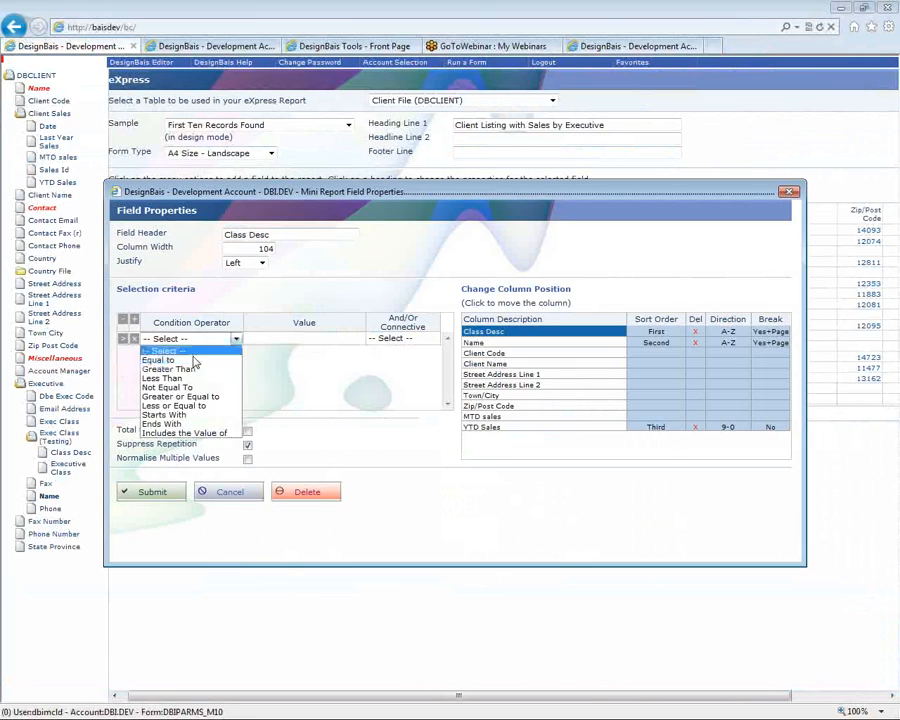
pyautogui.click(194, 360)
pyautogui.click(266, 338)
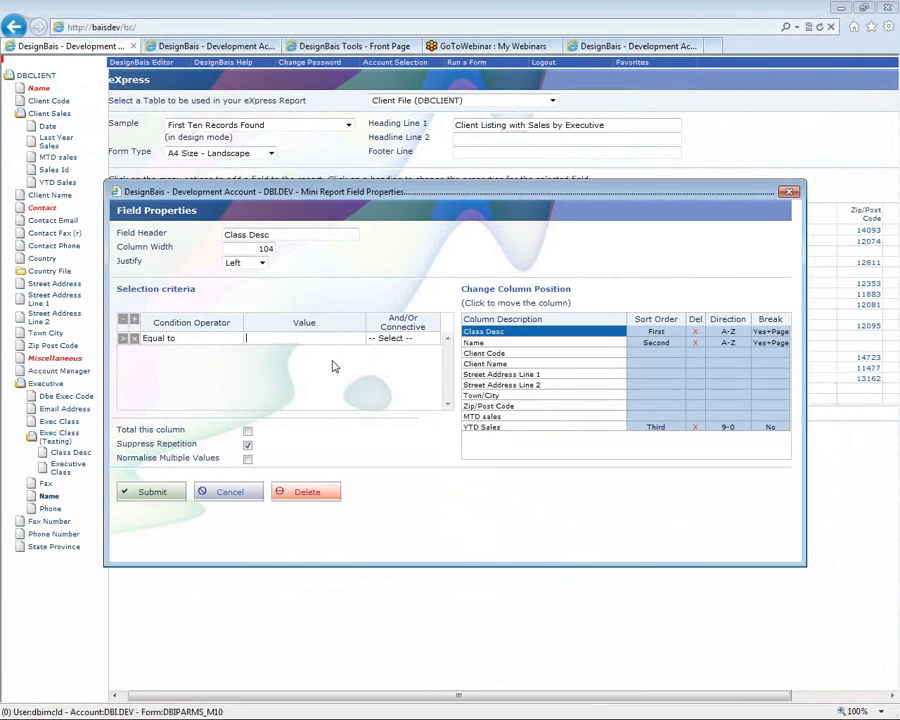
pyautogui.write('aC')
pyautogui.press('BackSpace')
pyautogui.press('BackSpace')
pyautogui.write('Acc')
pyautogui.click(143, 493)
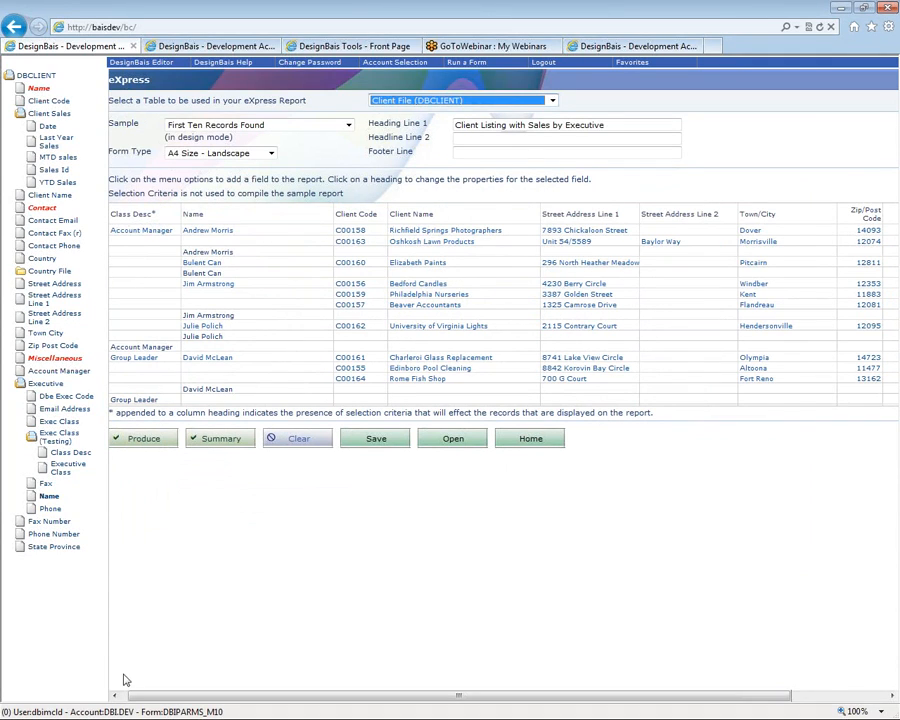
# Step: Check the sample report and remove the Equal to Acc selection criterion from the Class Desc column
pyautogui.moveTo(161, 697); pyautogui.dragTo(148, 697)
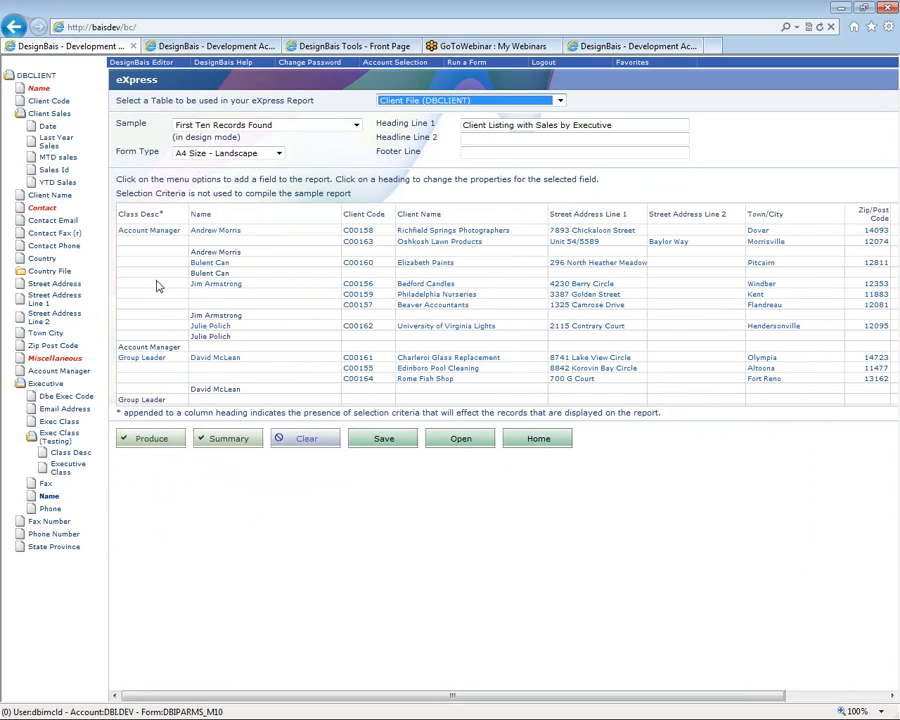
pyautogui.scroll(-1, 140, 388)
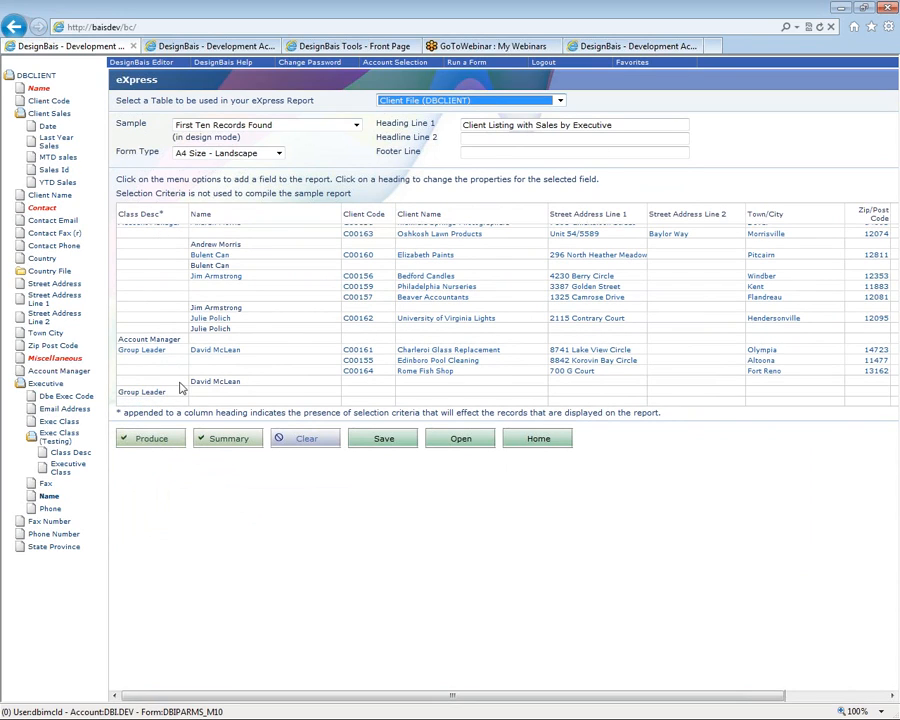
pyautogui.scroll(1, 184, 380)
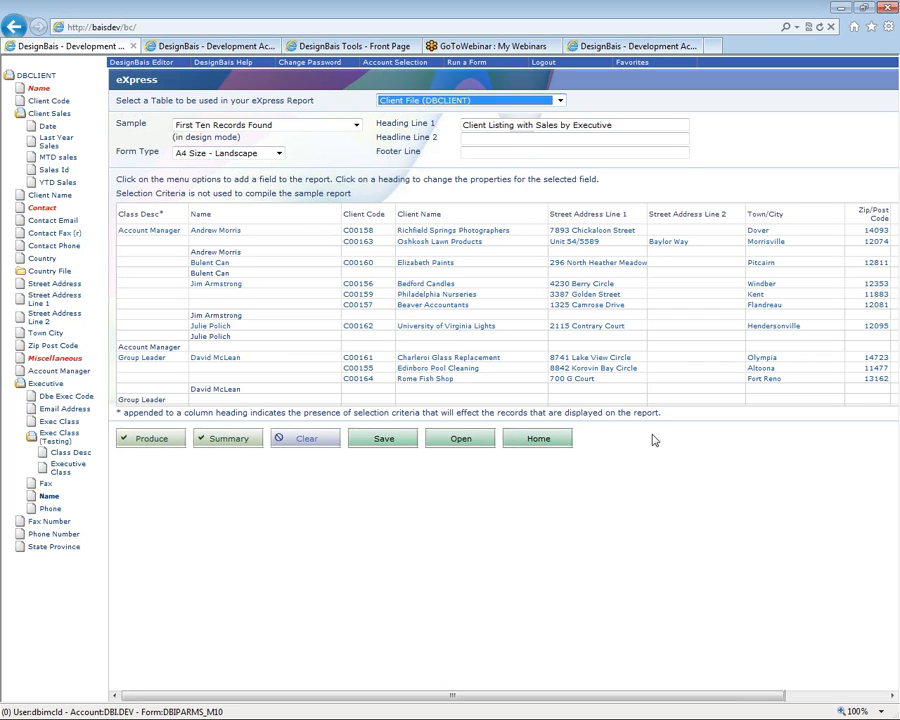
pyautogui.click(150, 218)
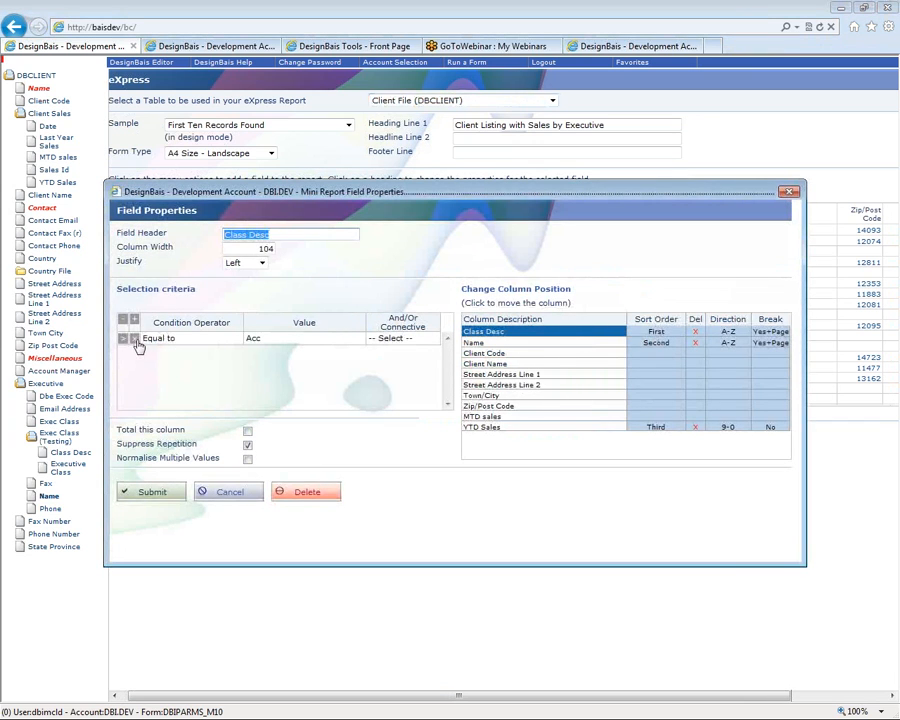
pyautogui.click(151, 492)
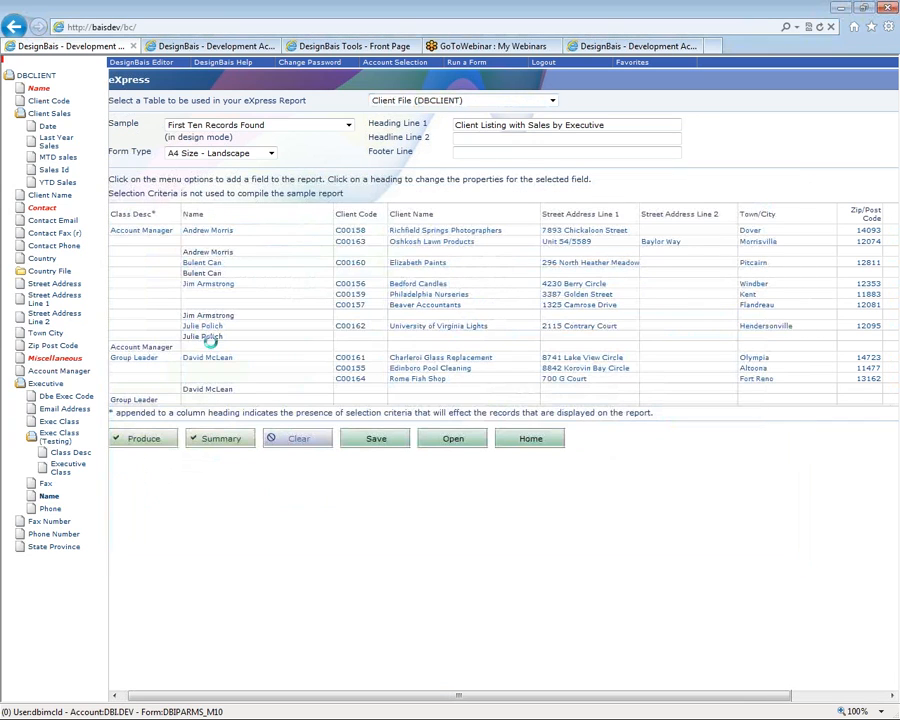
# Step: Produce the Client Listing with Sales by Executive report without selection criteria, using the entire table
pyautogui.click(144, 440)
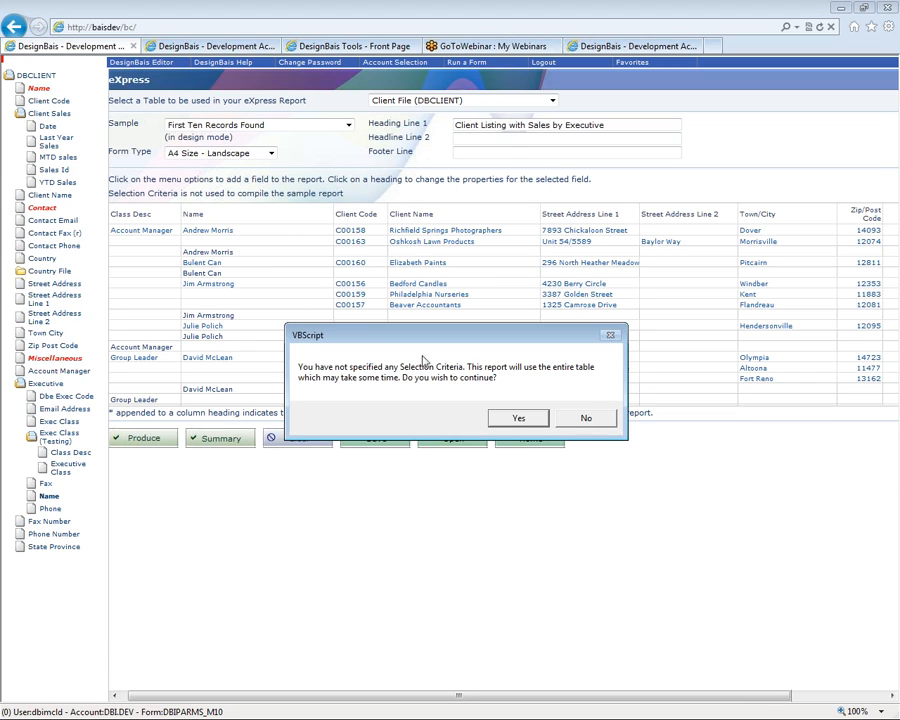
pyautogui.click(586, 420)
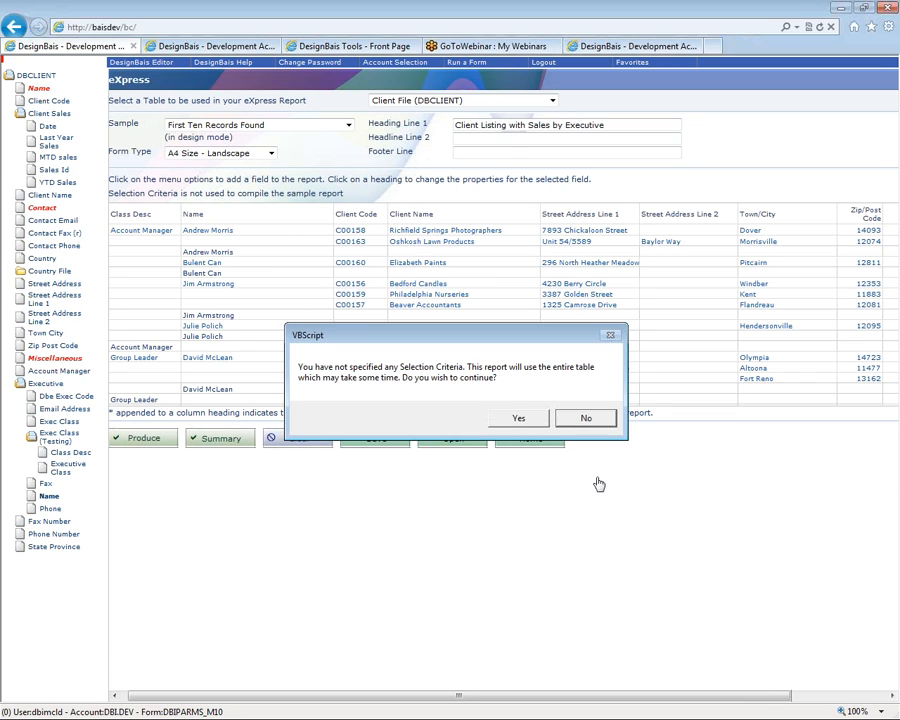
pyautogui.click(145, 439)
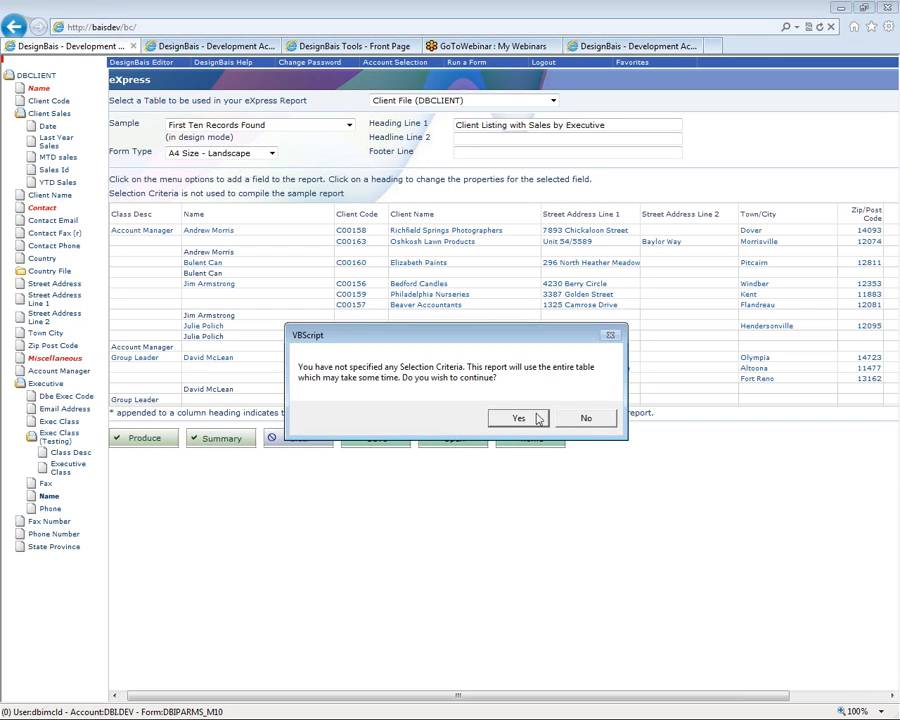
pyautogui.click(520, 418)
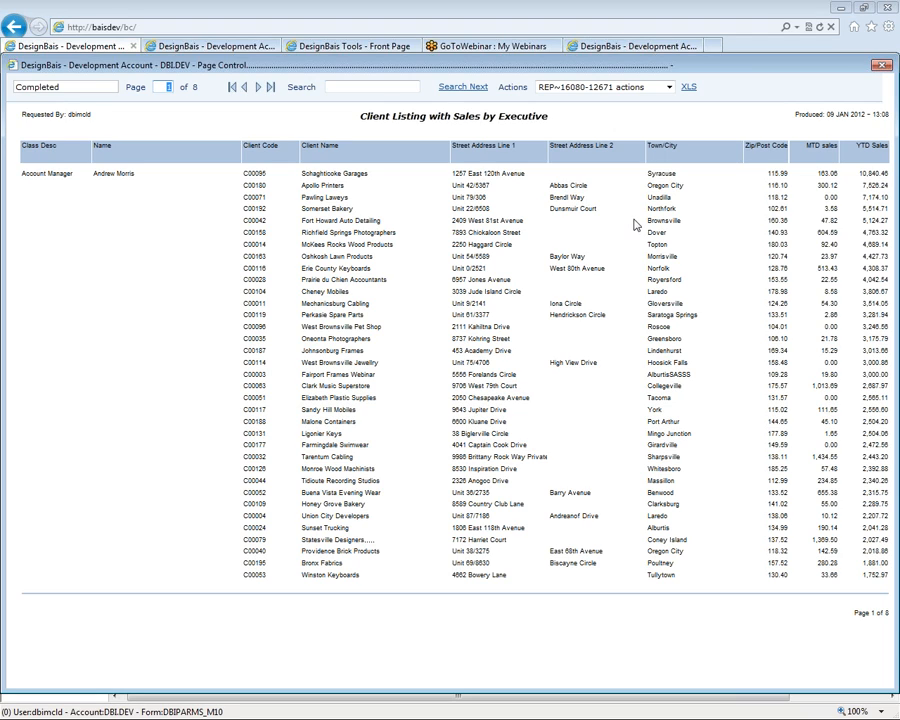
# Step: Set up permanent storage of the report in the General Reporting cabinet's Webinar Reports drawer, described as Webinar 9/1 with access for me only
pyautogui.click(671, 87)
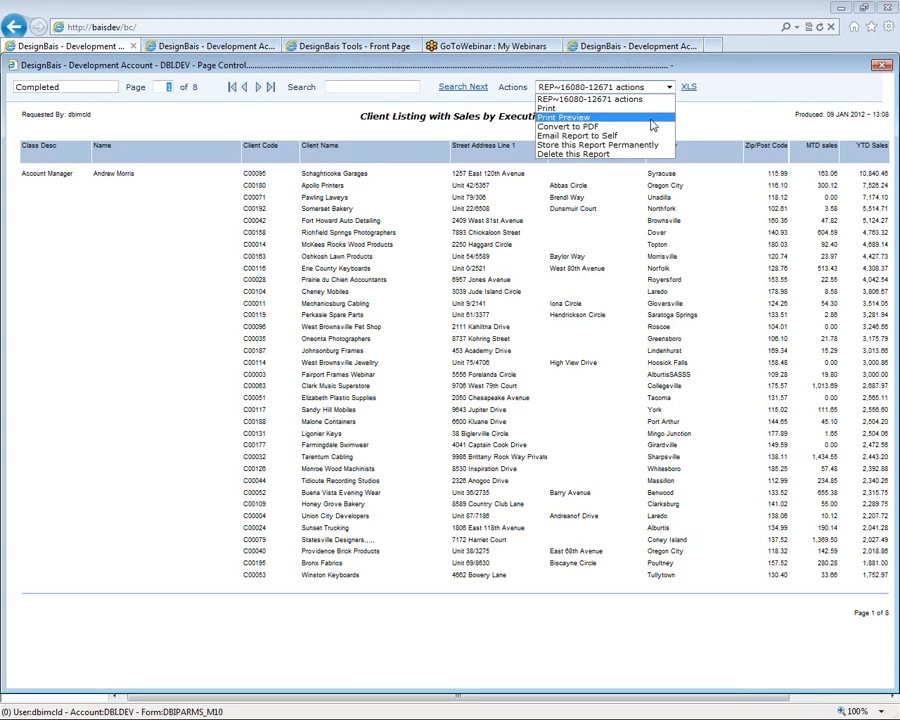
pyautogui.click(630, 145)
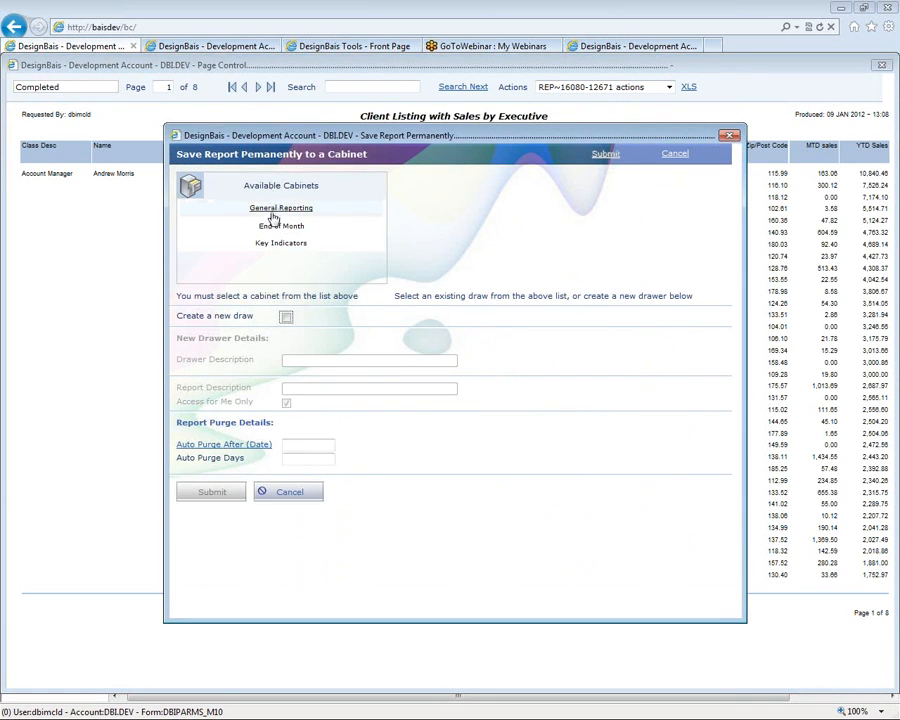
pyautogui.click(276, 211)
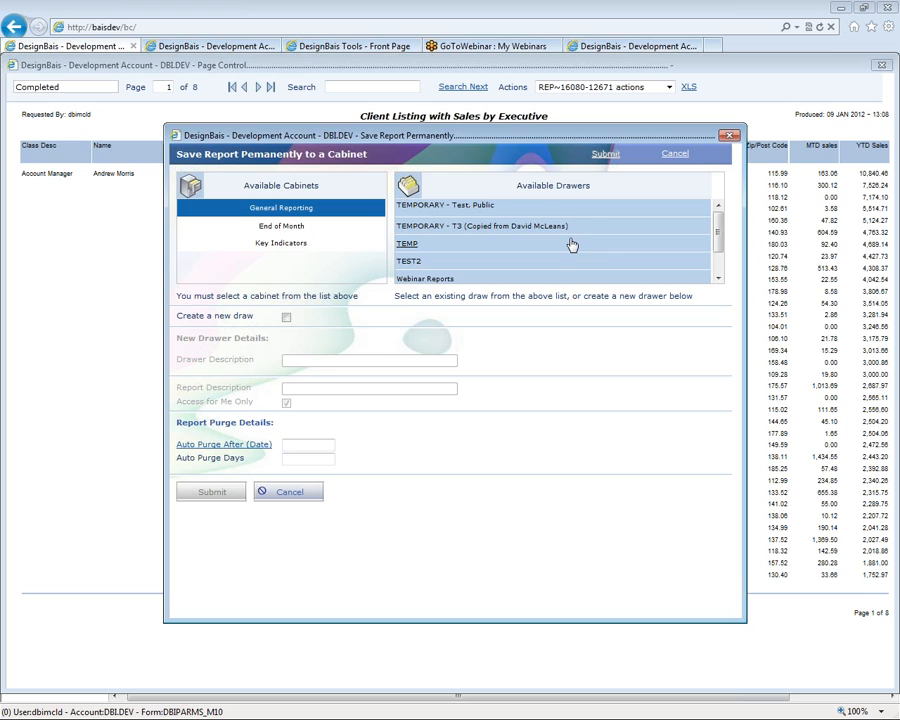
pyautogui.scroll(-1, 543, 259)
pyautogui.scroll(-1, 520, 258)
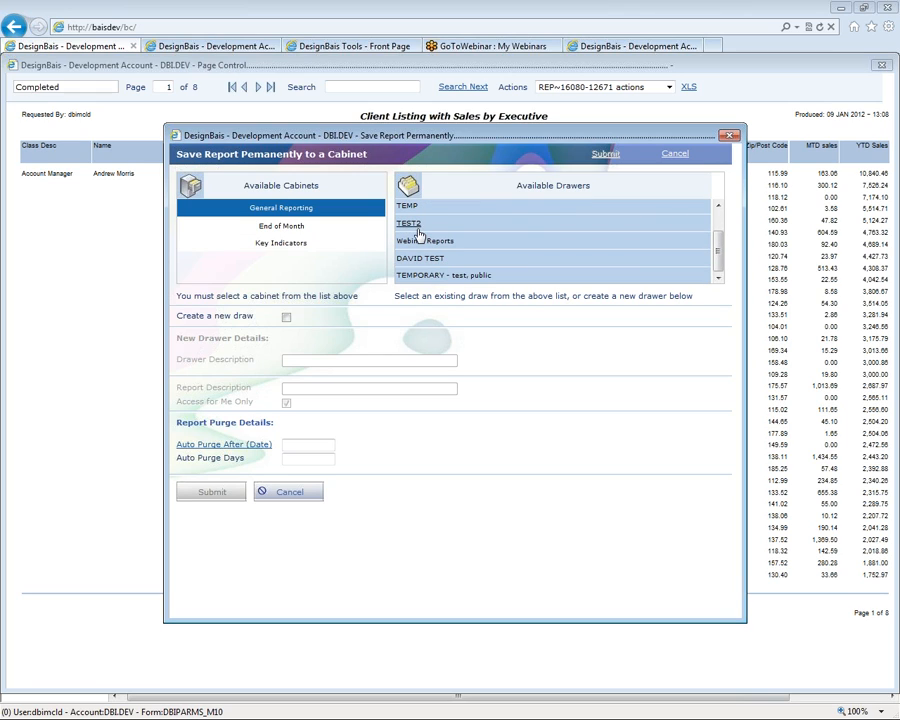
pyautogui.click(416, 242)
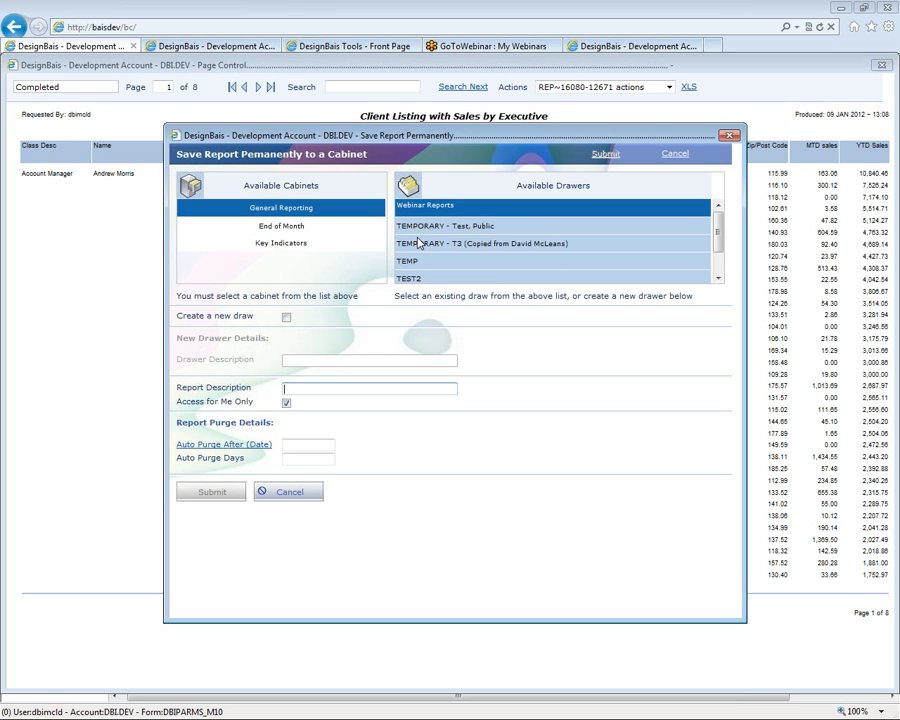
pyautogui.click(332, 391)
pyautogui.write('Webinar 9/1')
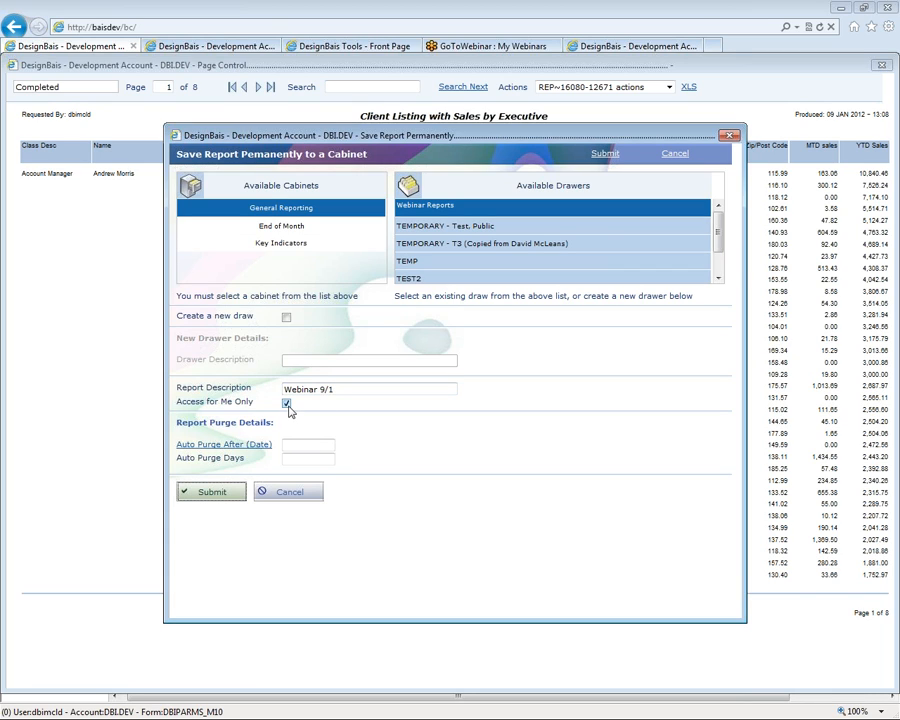
pyautogui.click(286, 403)
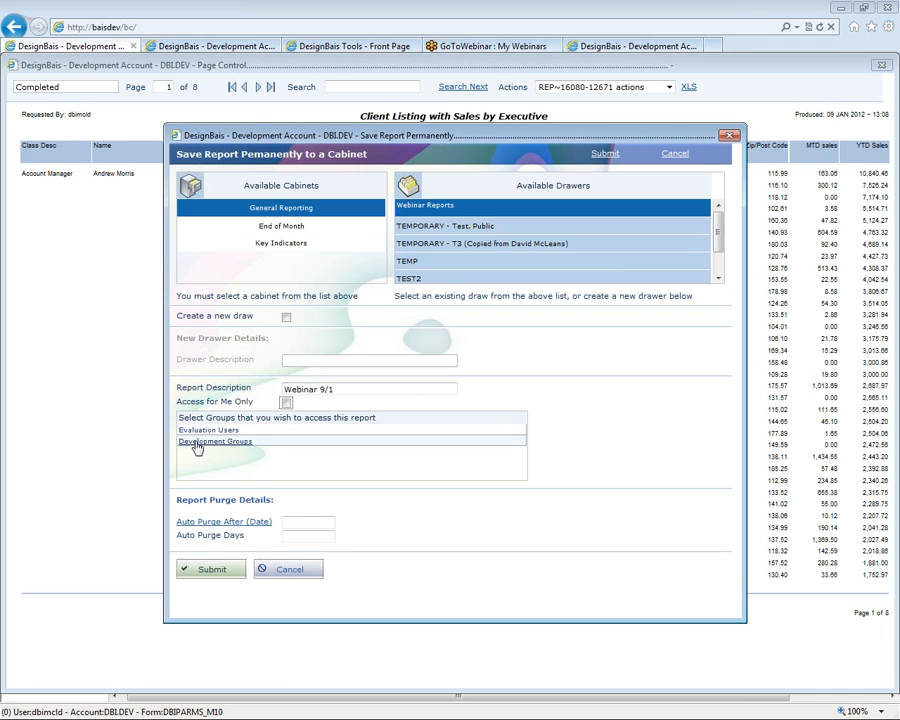
pyautogui.click(286, 403)
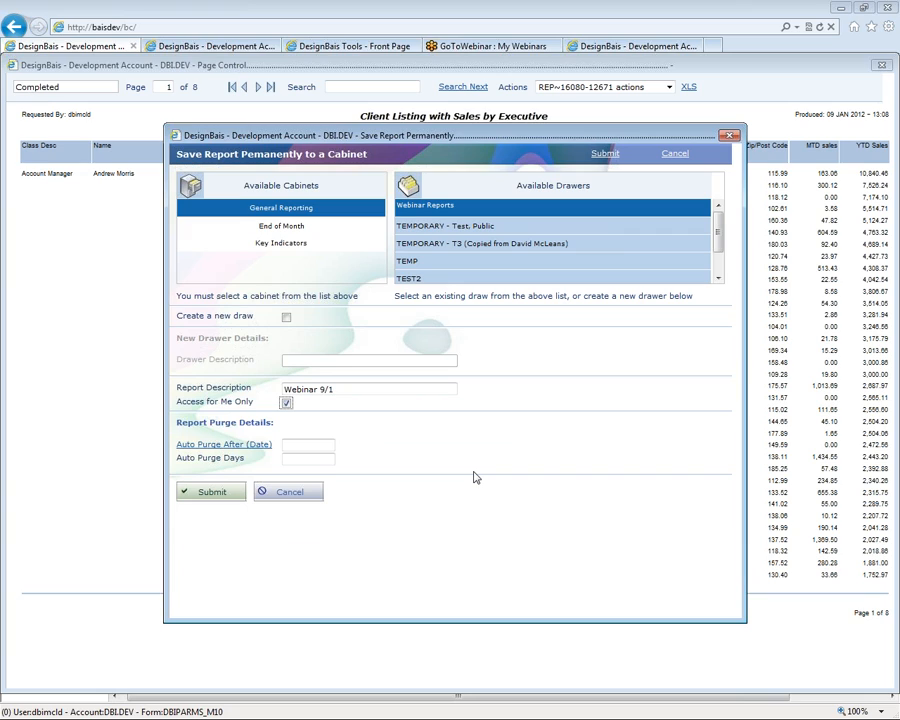
# Step: Set the report's auto purge date 12 days ahead to 21/01/2012 and submit it to the cabinet, closing the report
pyautogui.click(310, 445)
pyautogui.write('21/01/2012')
pyautogui.click(309, 446)
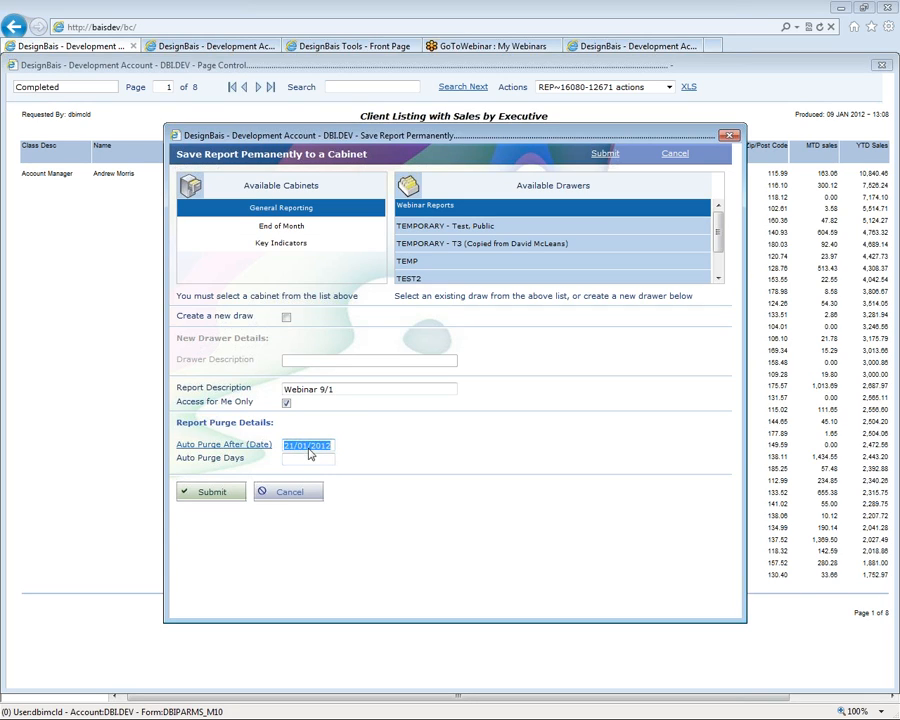
pyautogui.write('+12')
pyautogui.press('Tab')
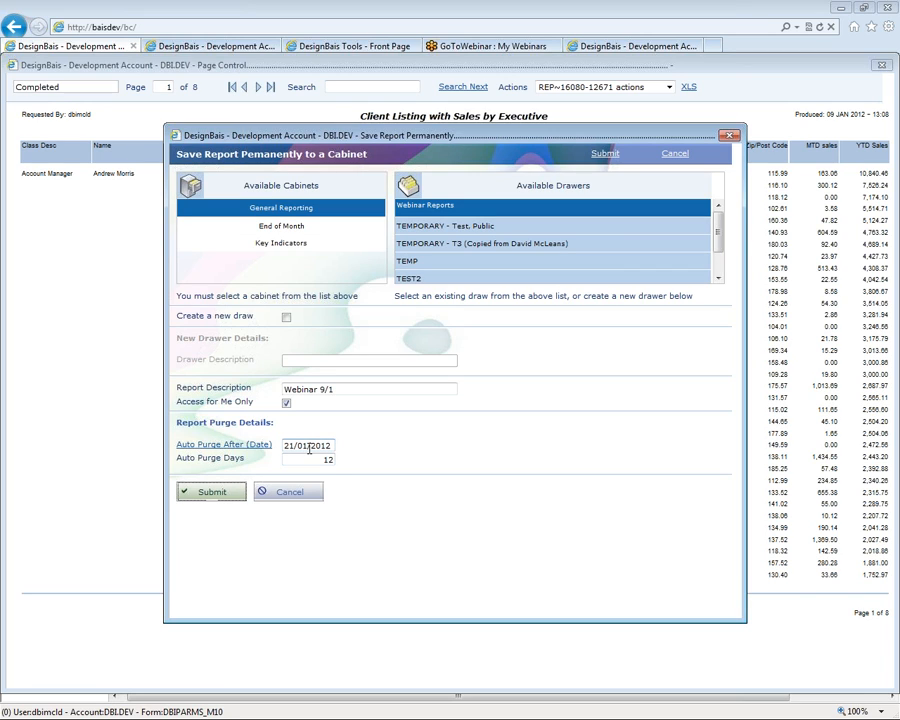
pyautogui.press('Delete')
pyautogui.click(210, 495)
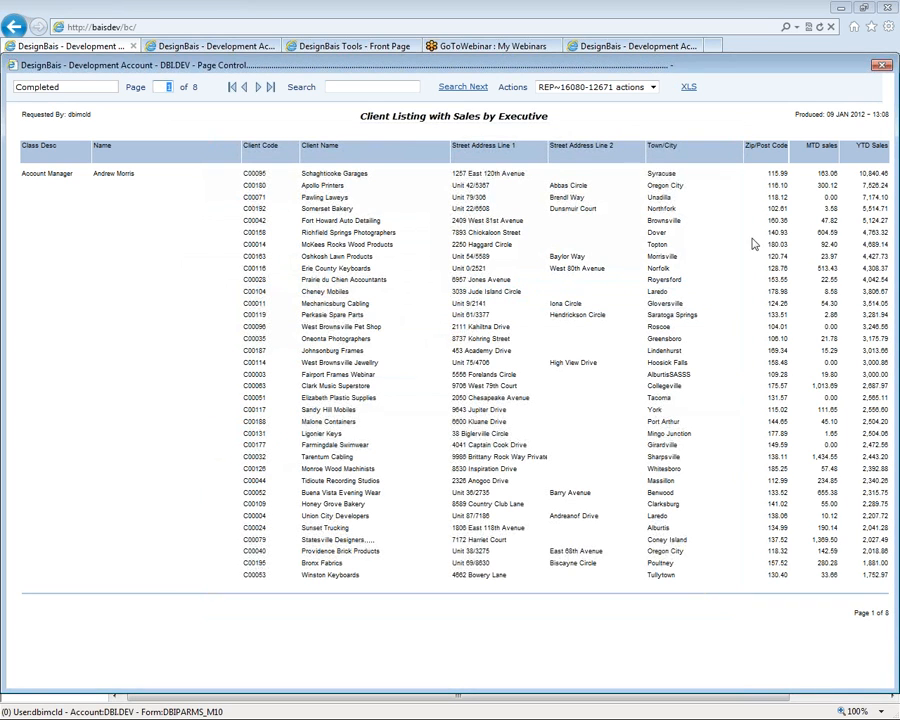
pyautogui.click(881, 67)
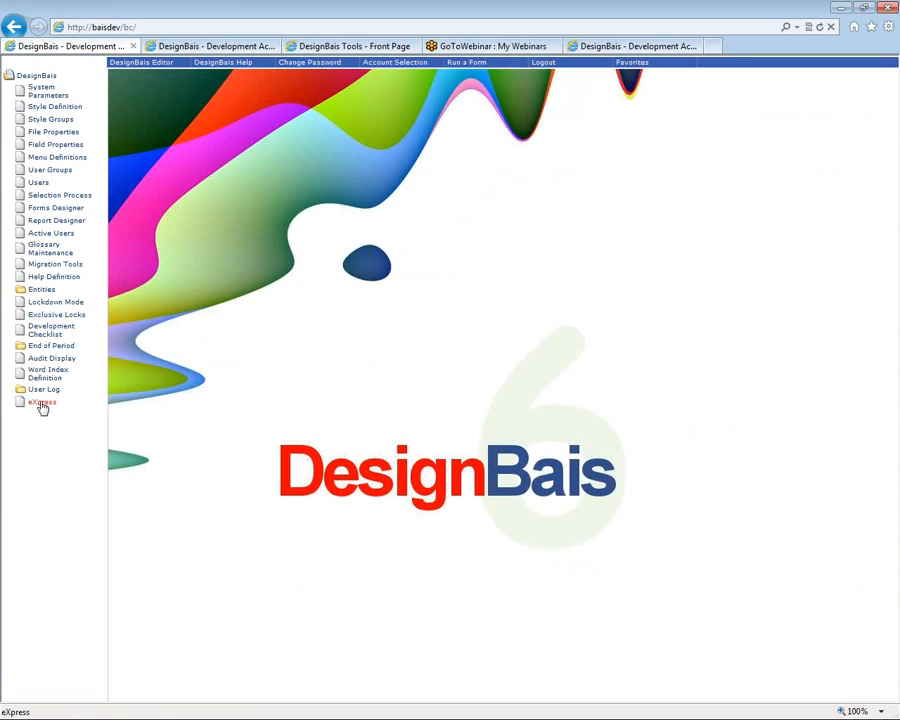
# Step: View the Webinar 9/1 report stored in the General Reporting cabinet's Webinar Reports drawer, and look at the End of Month cabinet
pyautogui.click(40, 404)
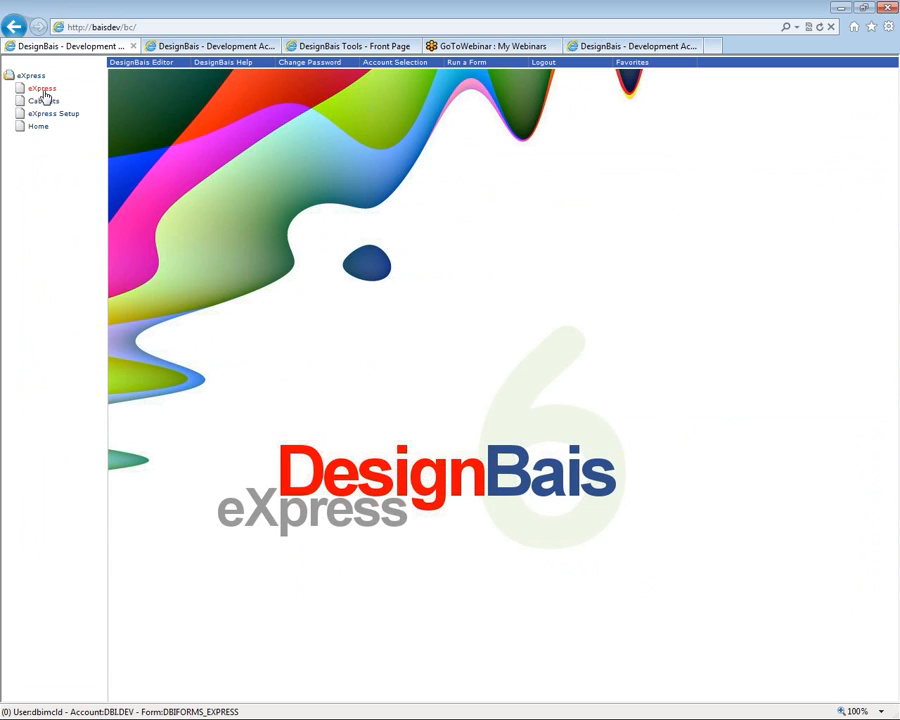
pyautogui.click(43, 91)
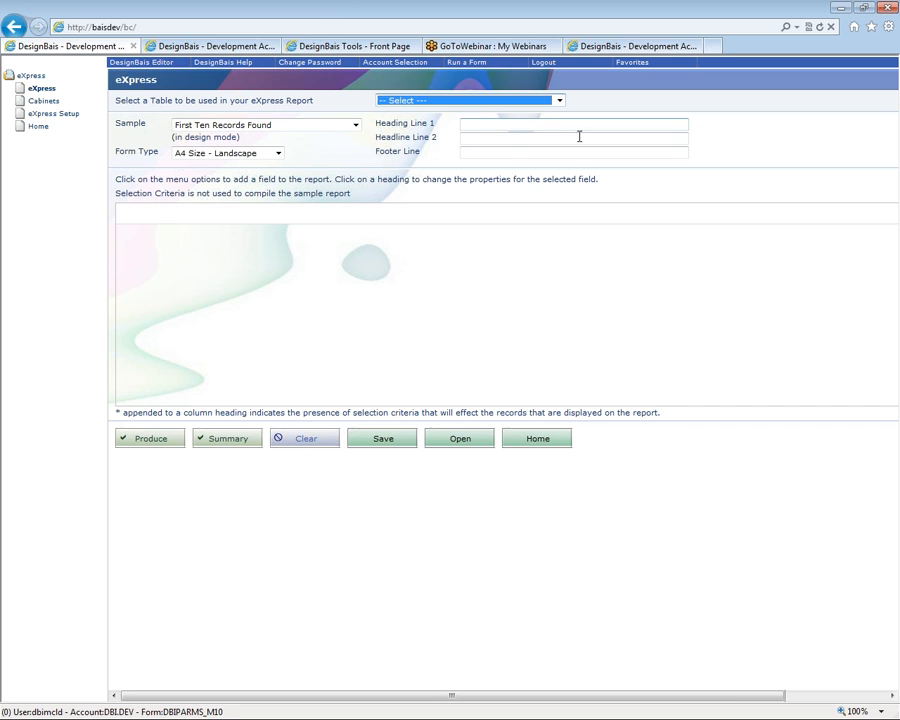
pyautogui.click(41, 101)
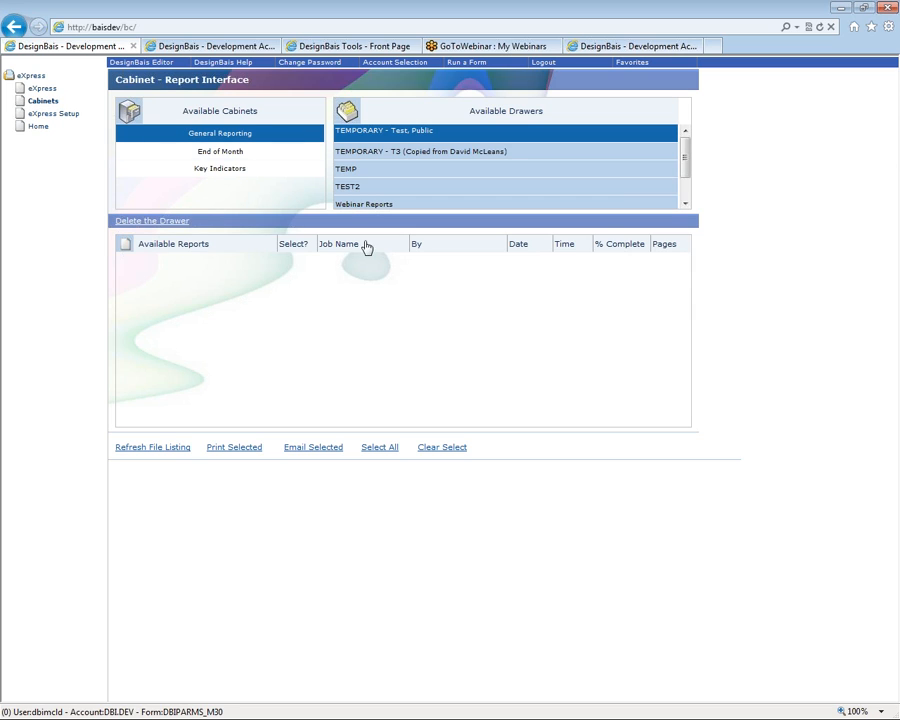
pyautogui.click(357, 204)
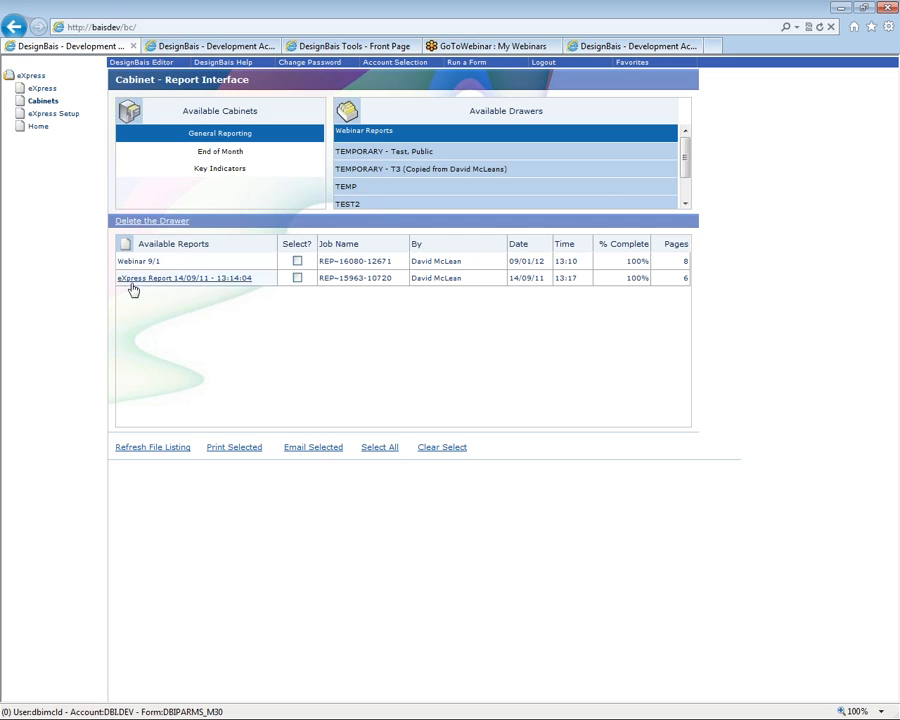
pyautogui.click(136, 262)
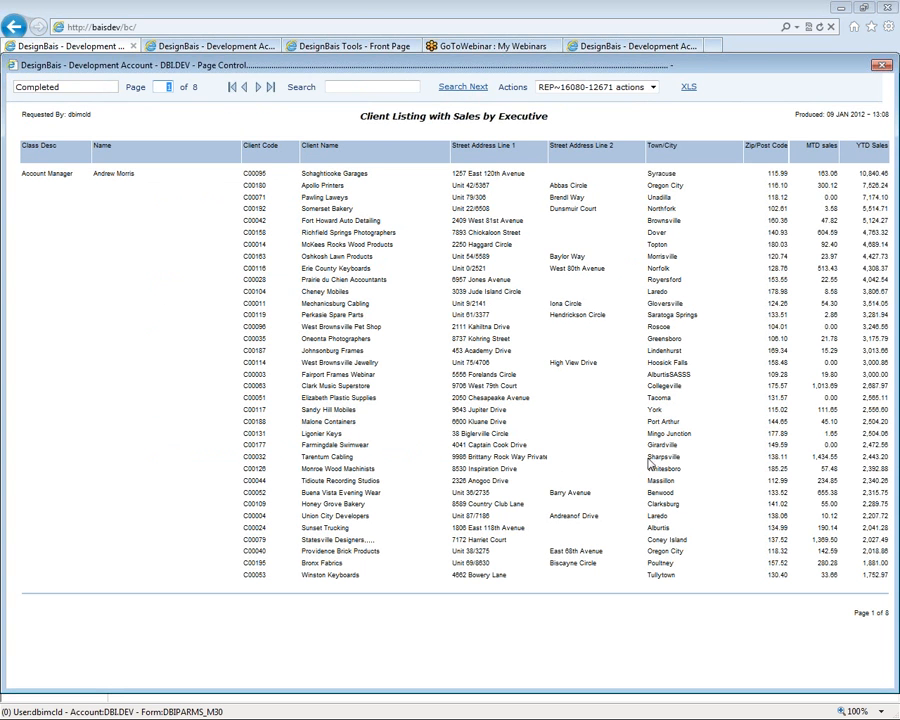
pyautogui.click(882, 68)
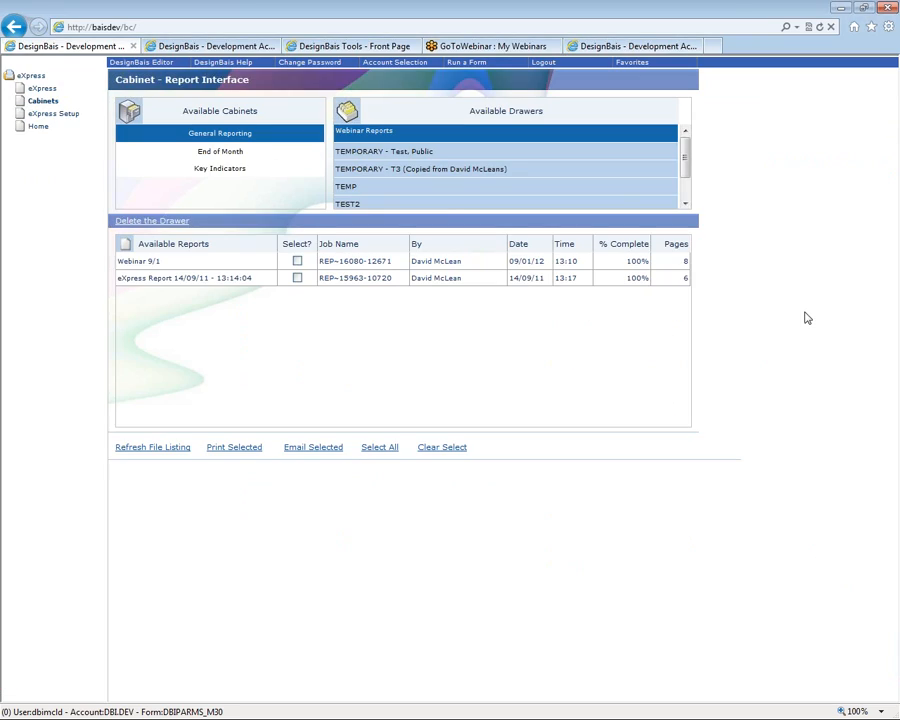
pyautogui.click(221, 147)
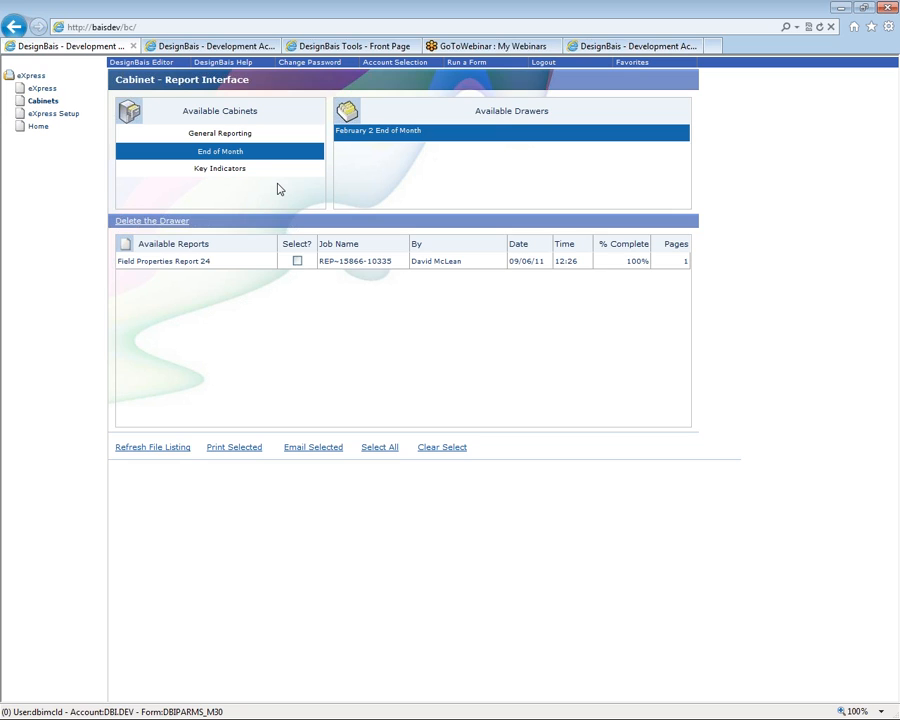
# Step: In the eXpress setup, remove Public Users from the groups with access to the General Reporting cabinet
pyautogui.click(44, 114)
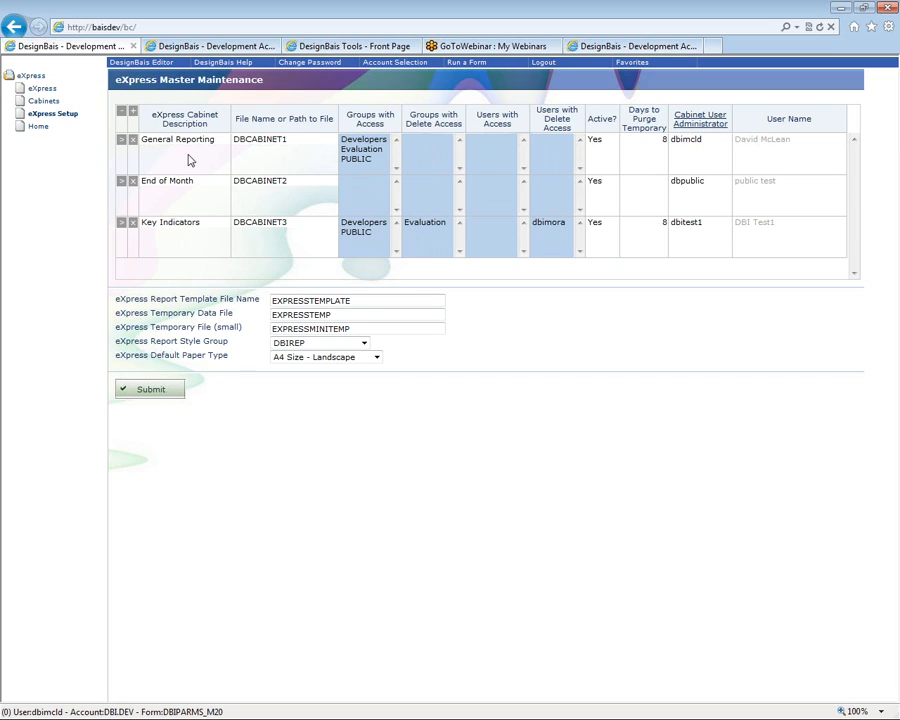
pyautogui.doubleClick(172, 141)
pyautogui.tripleClick(174, 141)
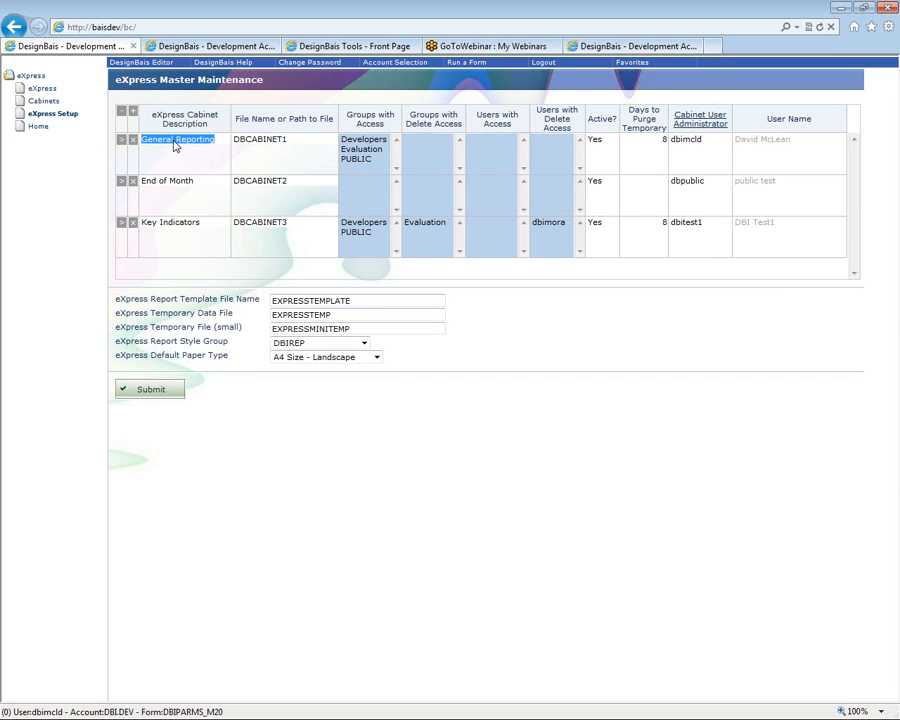
pyautogui.doubleClick(295, 141)
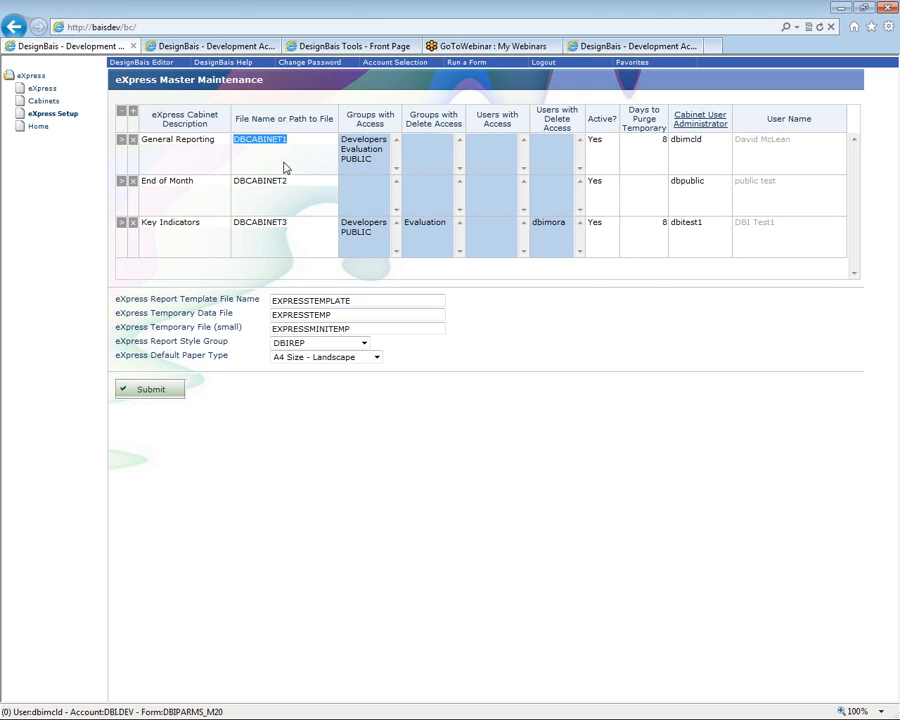
pyautogui.click(300, 139)
pyautogui.click(361, 166)
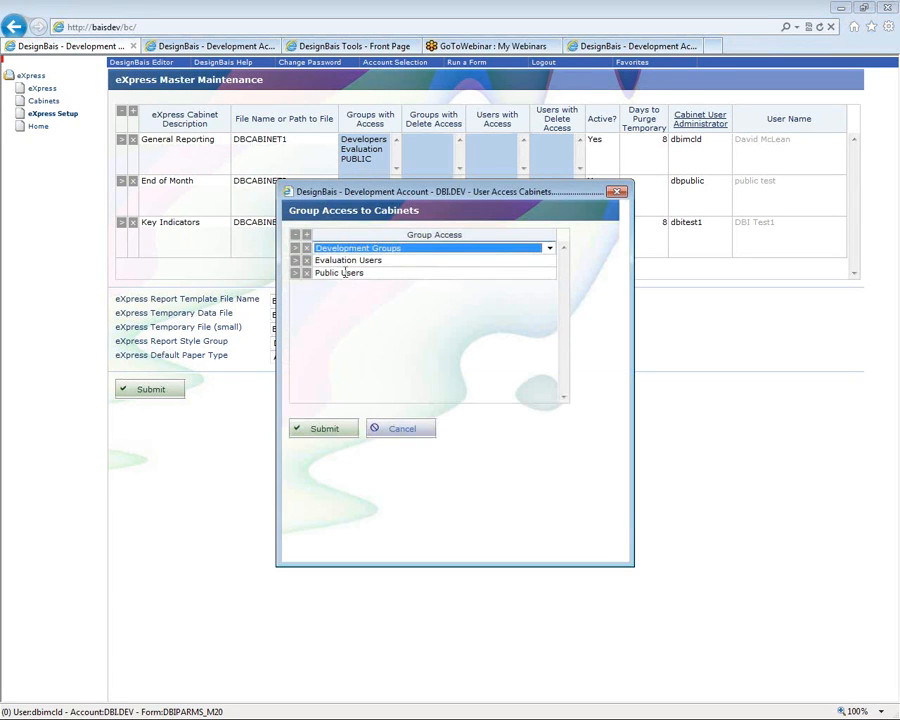
pyautogui.click(345, 273)
pyautogui.click(345, 273)
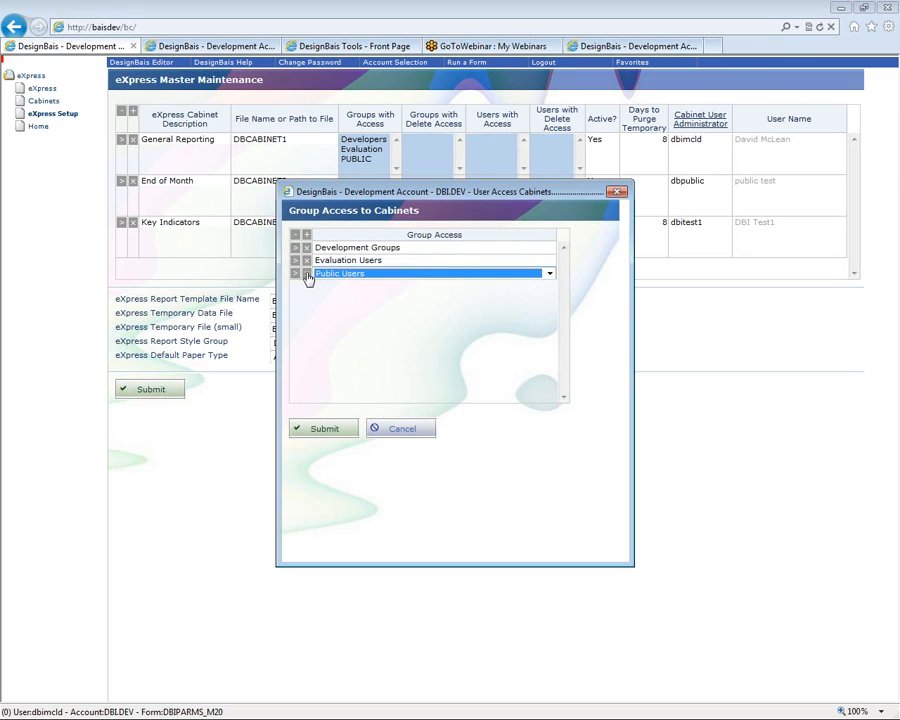
pyautogui.click(307, 273)
pyautogui.click(329, 430)
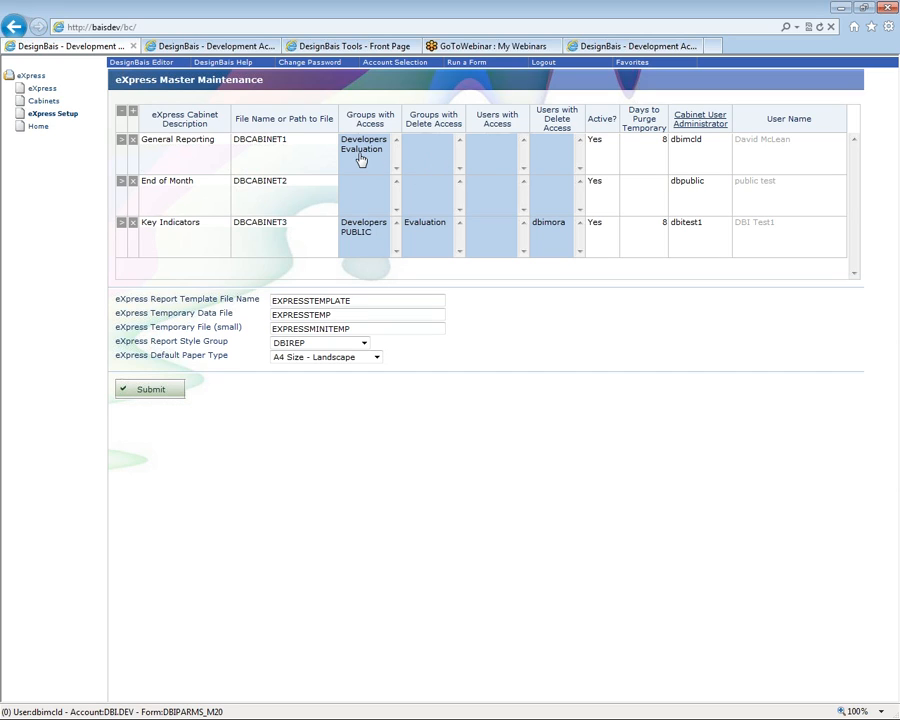
pyautogui.click(494, 148)
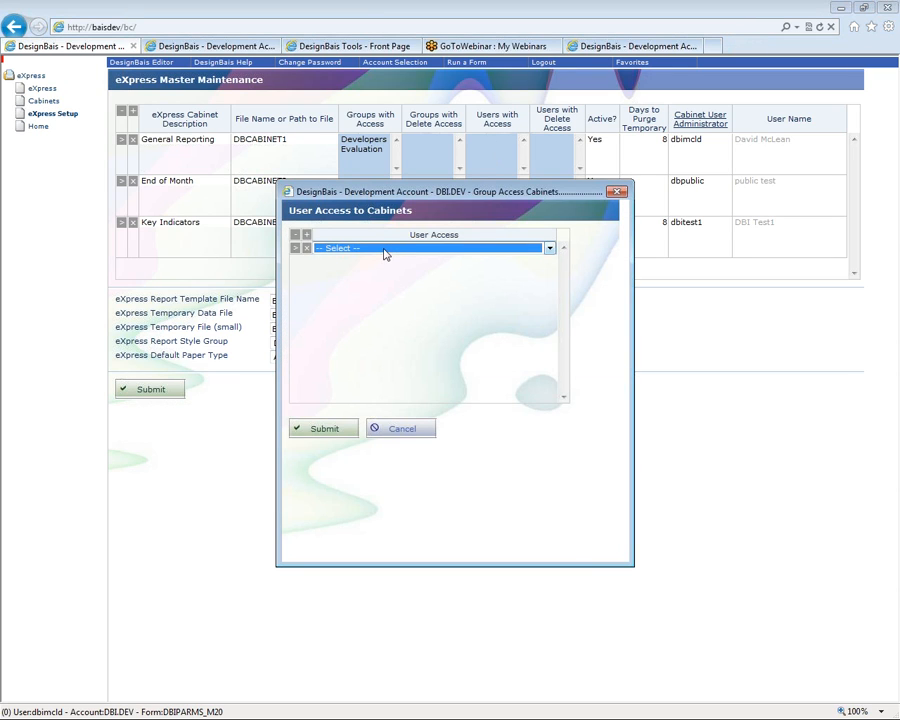
pyautogui.click(383, 249)
pyautogui.click(368, 311)
pyautogui.click(322, 427)
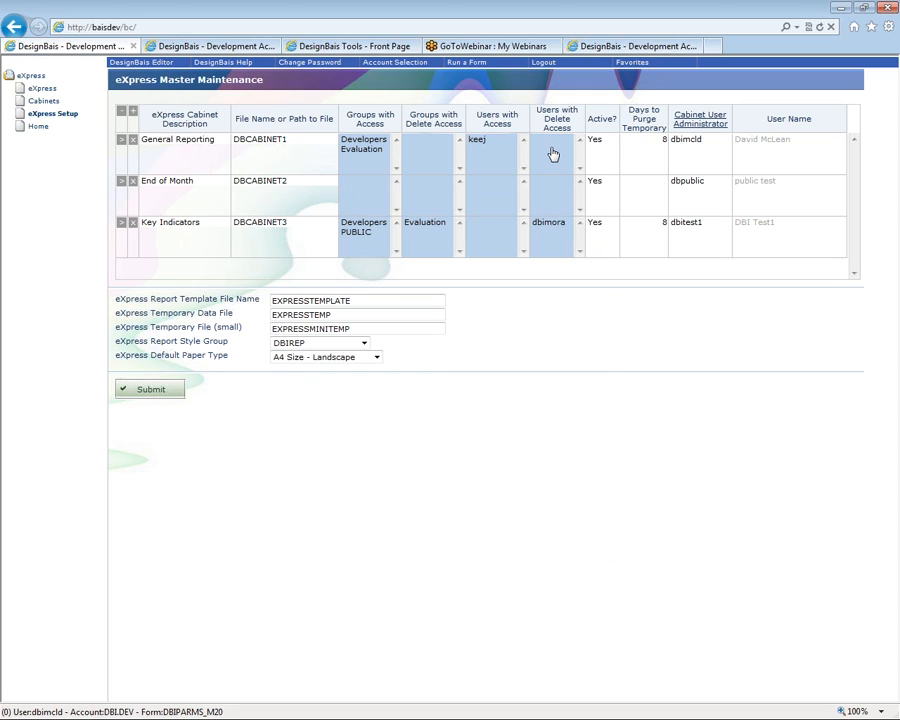
# Step: Review the General Reporting cabinet's active options, days to purge temporary reports and administrator, and the descriptions of all cabinets
pyautogui.click(609, 142)
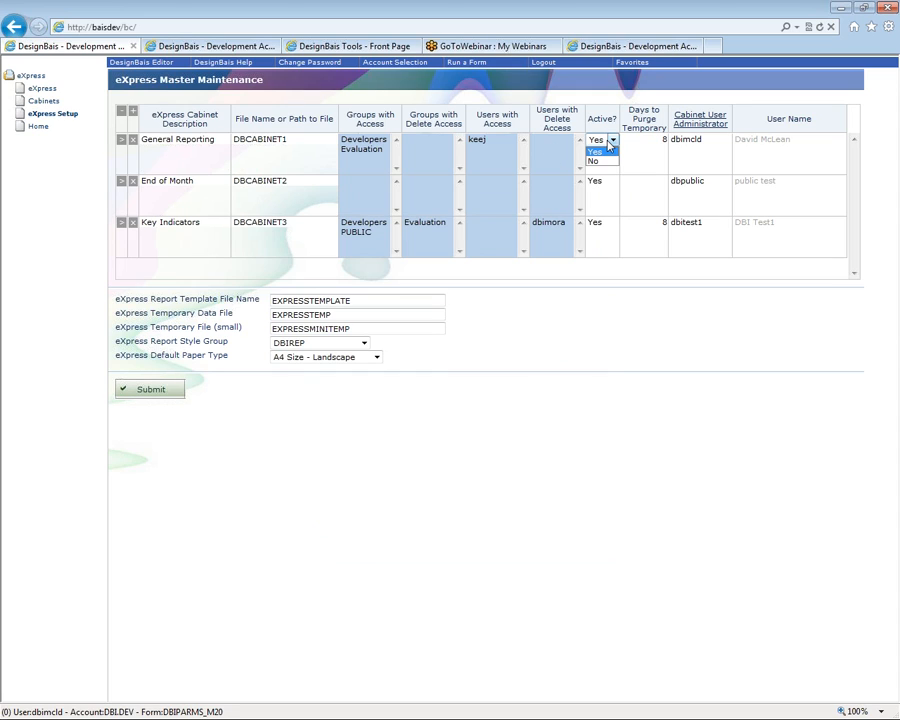
pyautogui.click(610, 145)
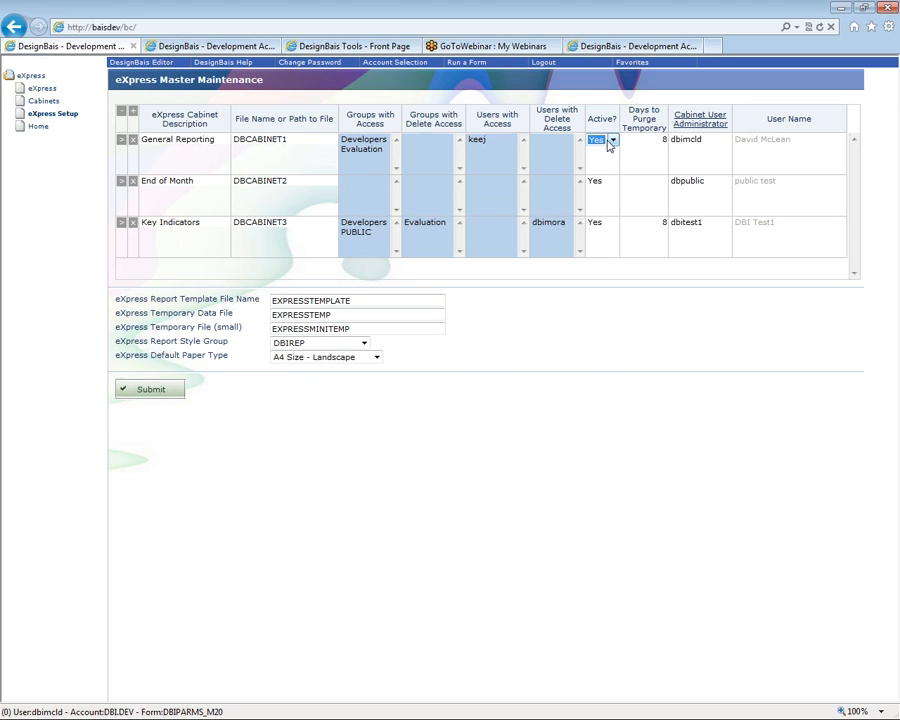
pyautogui.click(611, 142)
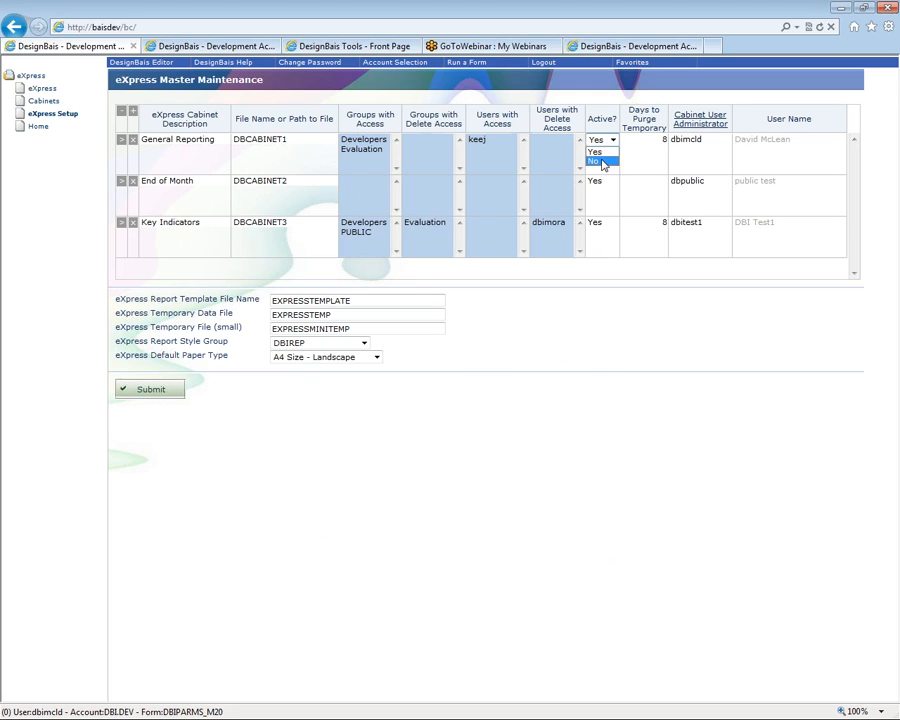
pyautogui.click(613, 140)
pyautogui.click(632, 140)
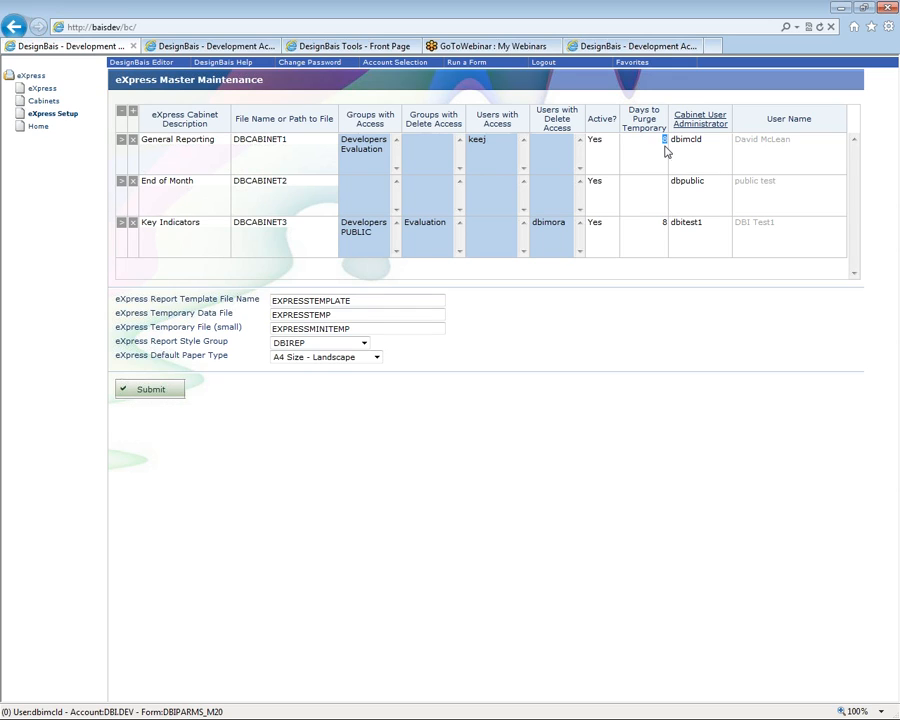
pyautogui.click(709, 149)
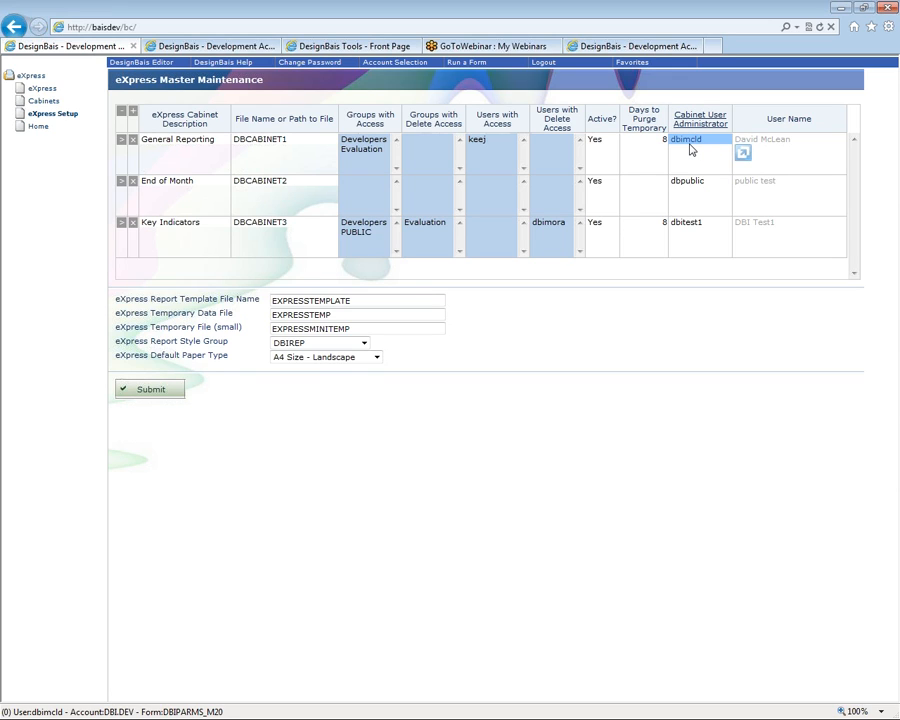
pyautogui.click(684, 163)
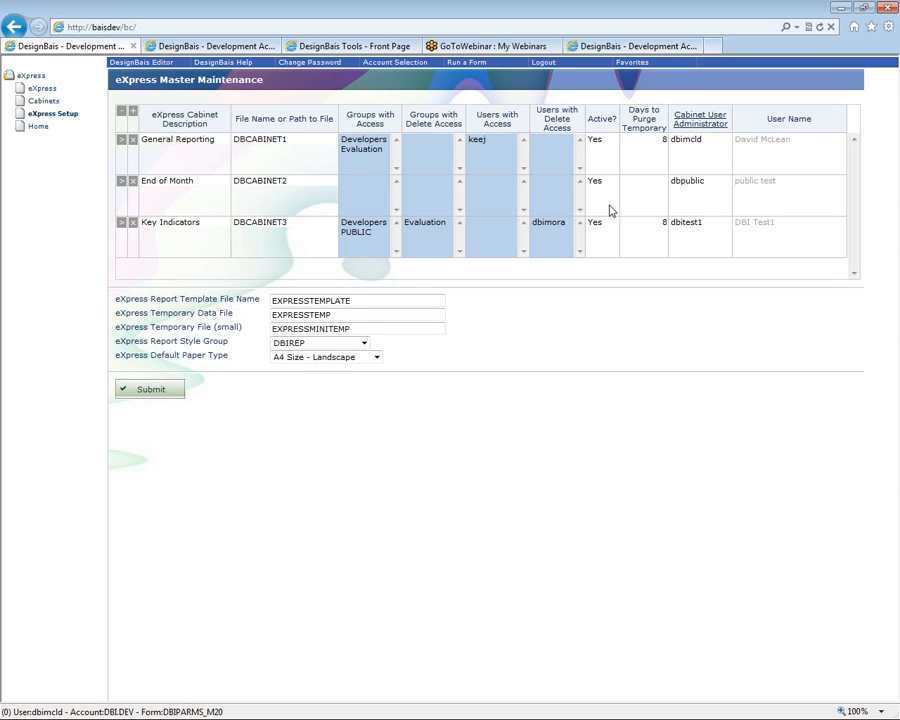
pyautogui.tripleClick(201, 182)
pyautogui.click(196, 138)
pyautogui.doubleClick(196, 138)
pyautogui.doubleClick(190, 181)
pyautogui.click(194, 222)
pyautogui.tripleClick(194, 224)
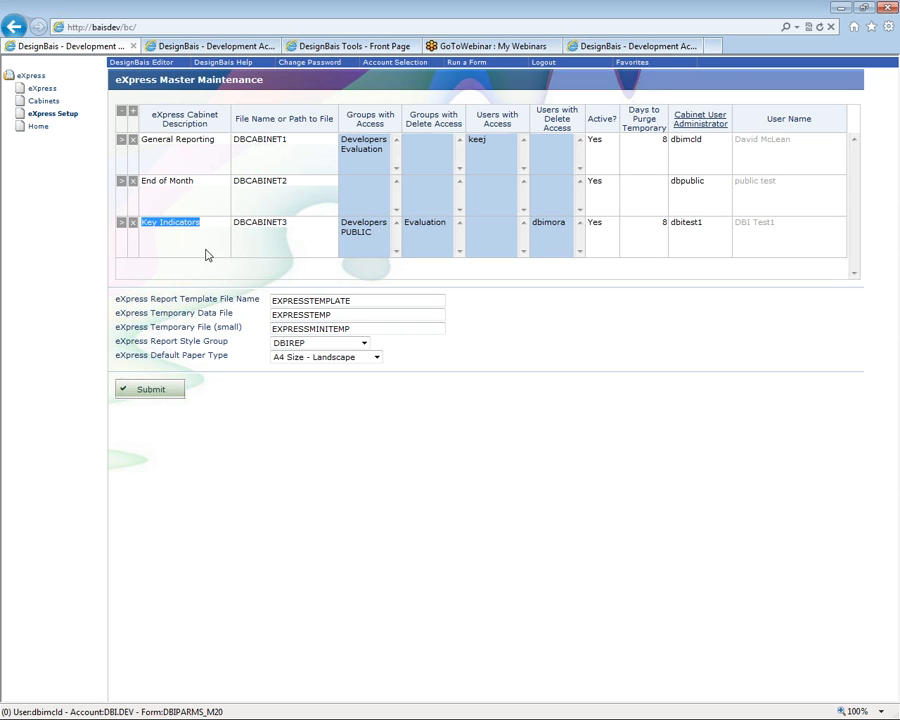
pyautogui.click(132, 111)
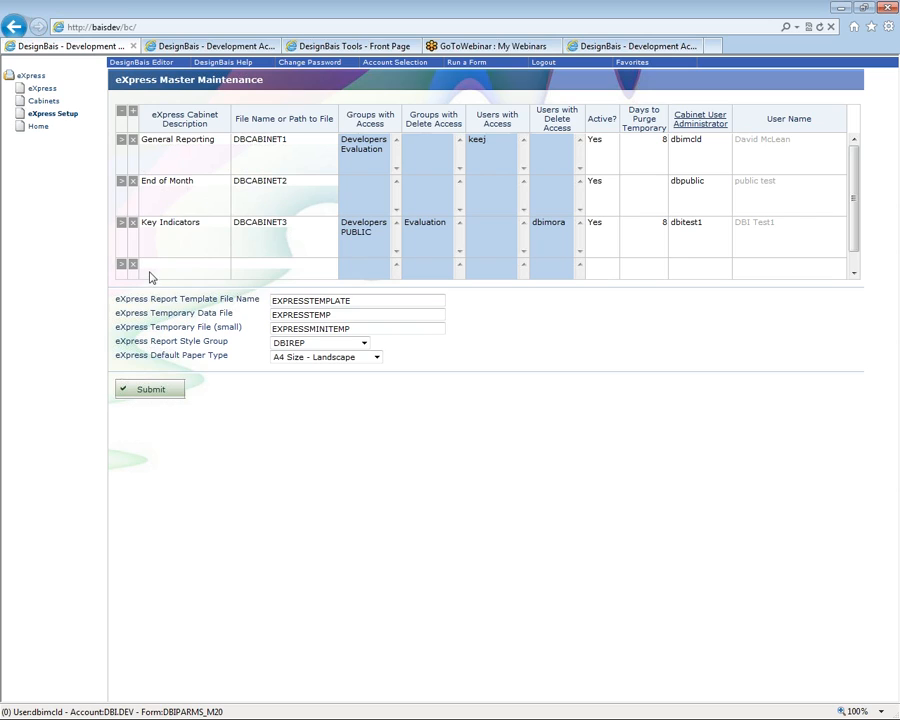
pyautogui.click(260, 262)
pyautogui.click(134, 265)
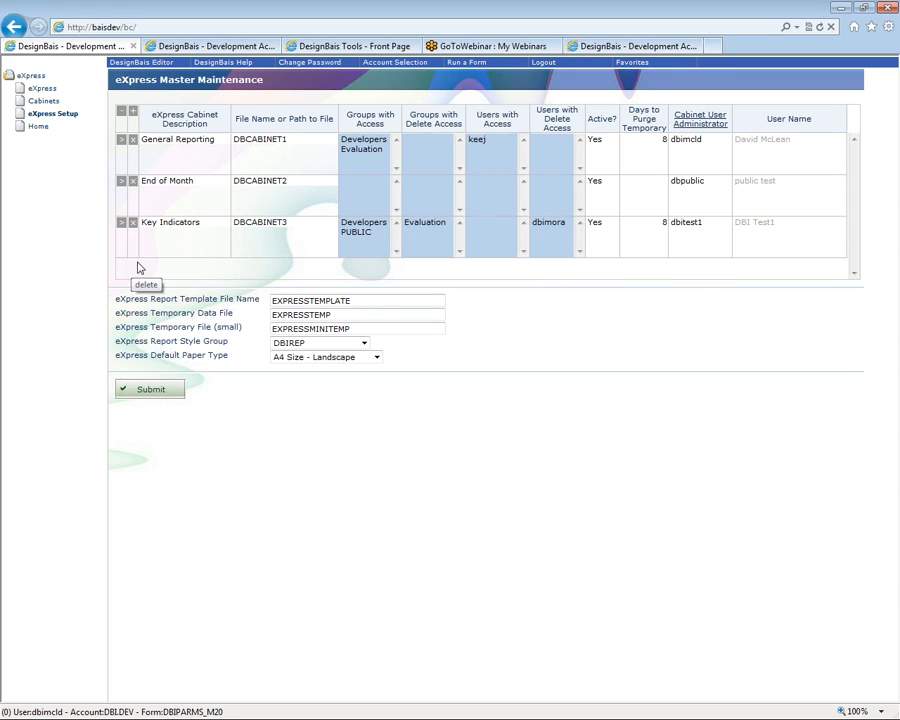
# Step: Select all reports in the General Reporting cabinet's Webinar Reports drawer and examine their completion percentages
pyautogui.click(43, 101)
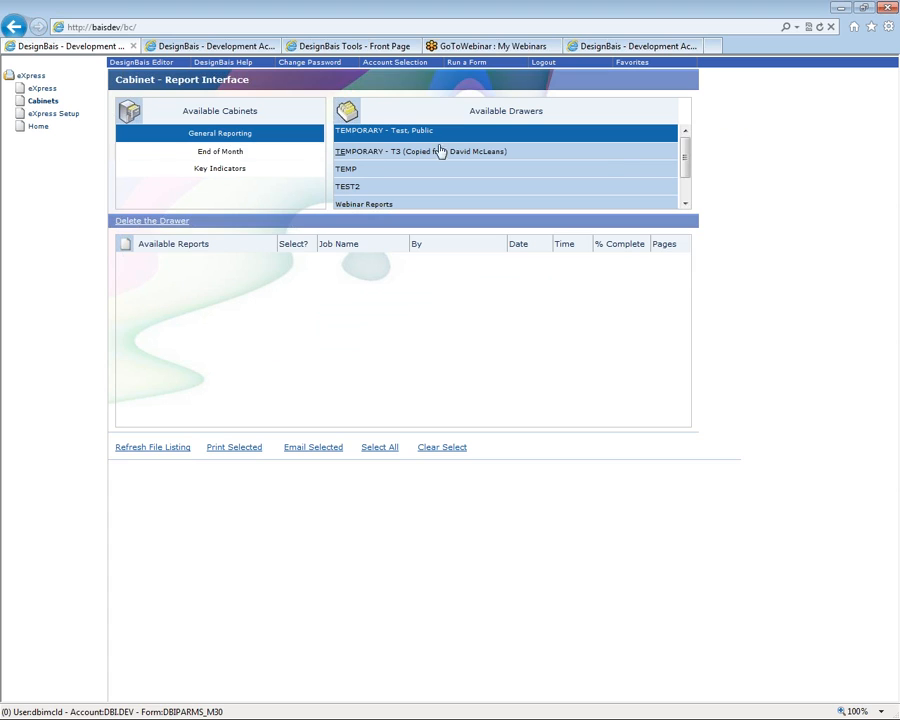
pyautogui.click(379, 206)
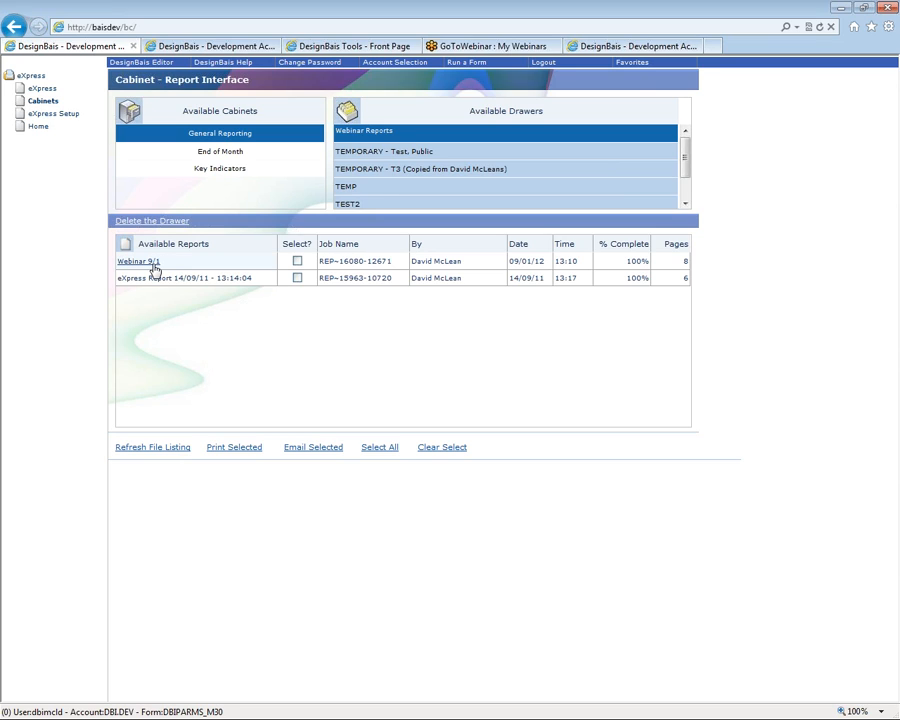
pyautogui.click(297, 261)
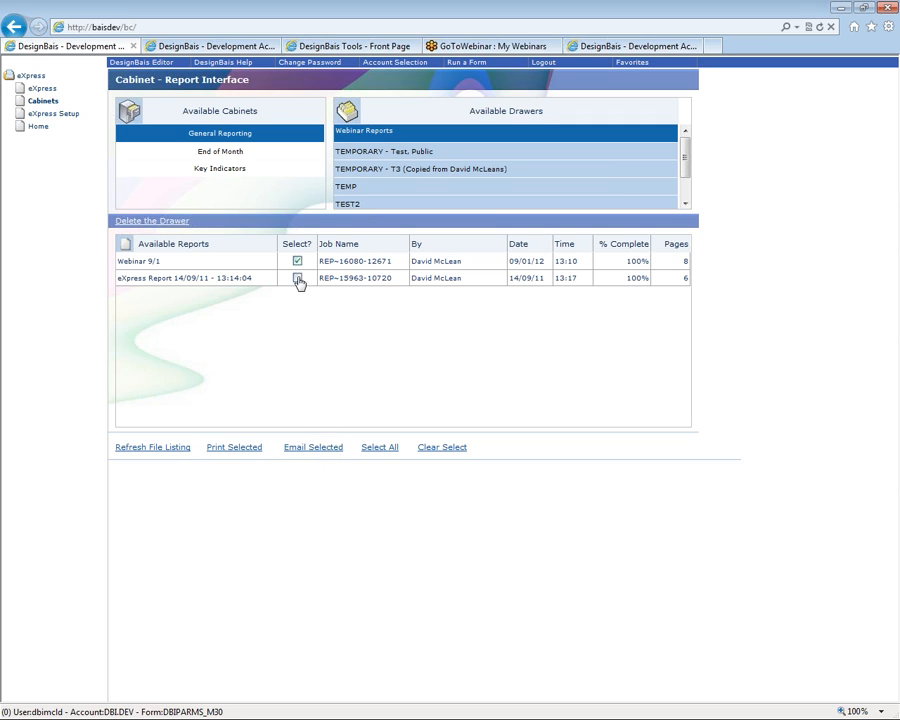
pyautogui.click(375, 447)
pyautogui.doubleClick(620, 271)
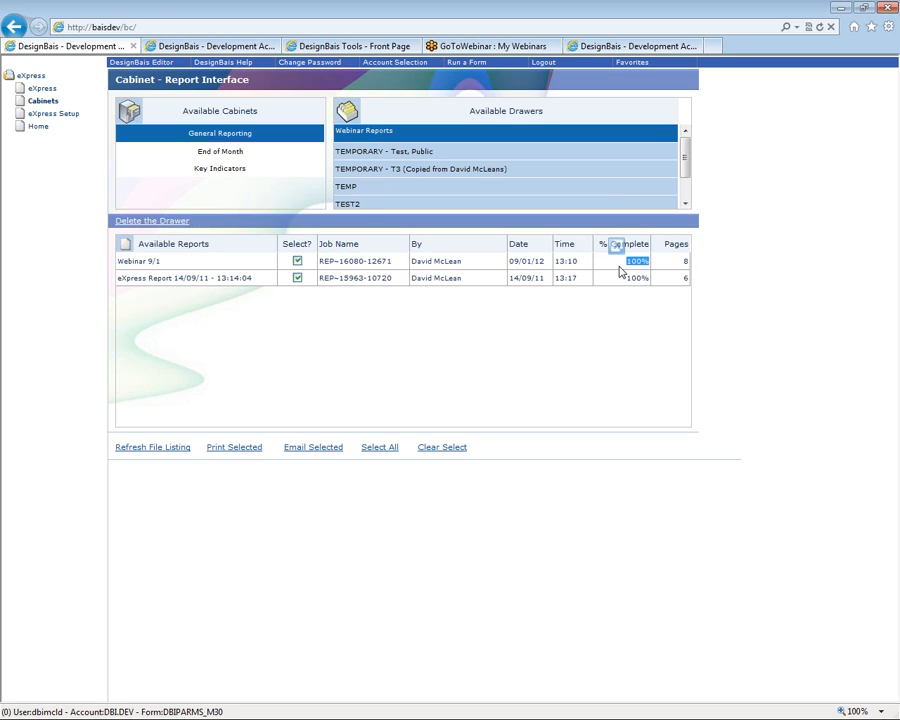
pyautogui.doubleClick(618, 280)
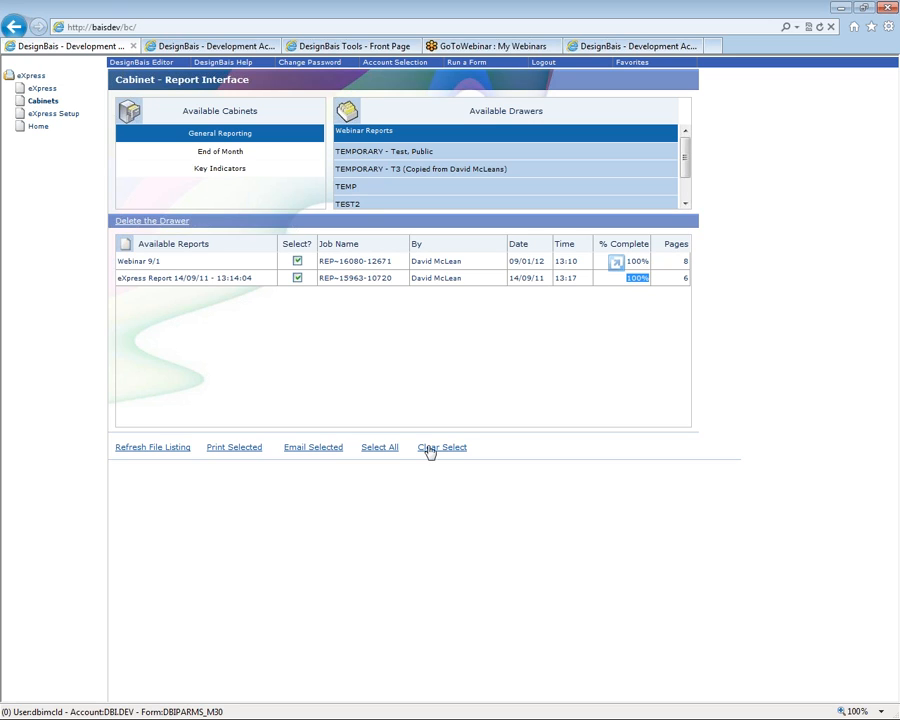
pyautogui.click(451, 499)
# Step: Start a new eXpress report on the Client File (DBCLIENT) with the Client Code, Client Name, MTD sales and YTD Sales columns
pyautogui.click(36, 90)
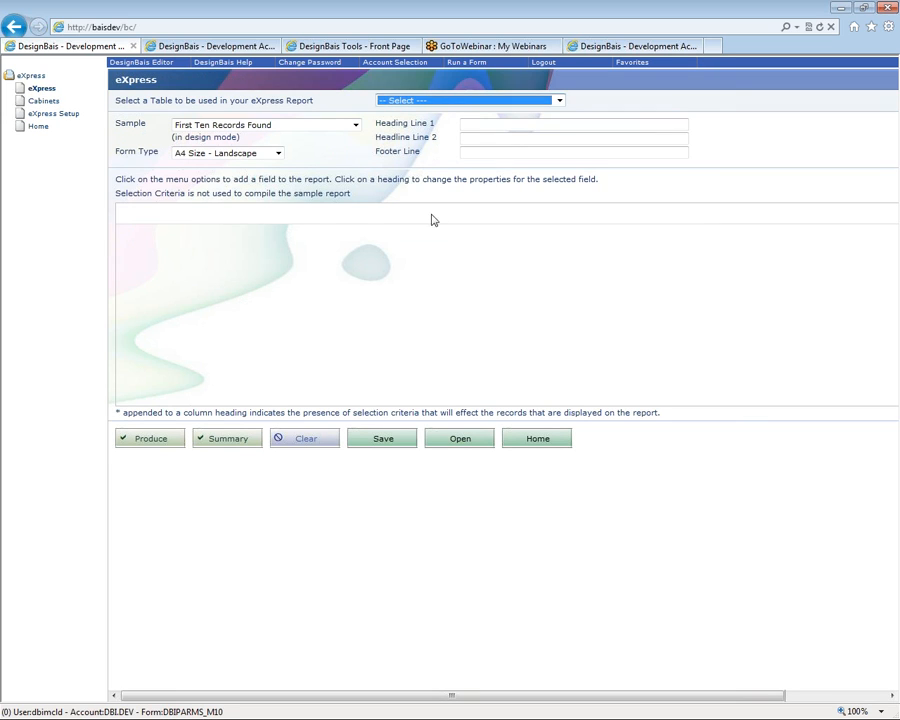
pyautogui.click(432, 101)
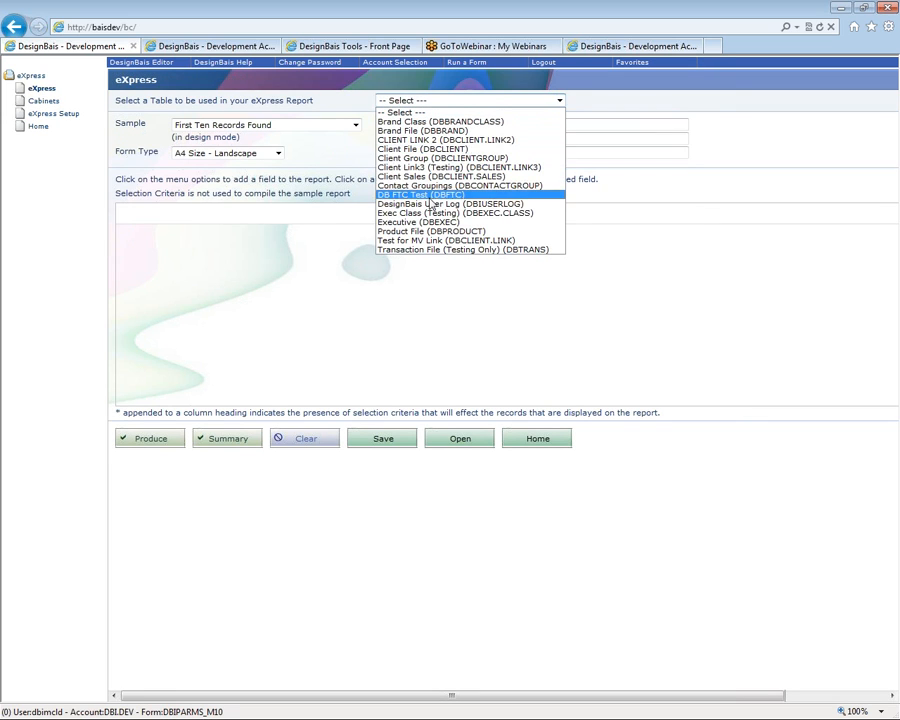
pyautogui.click(420, 149)
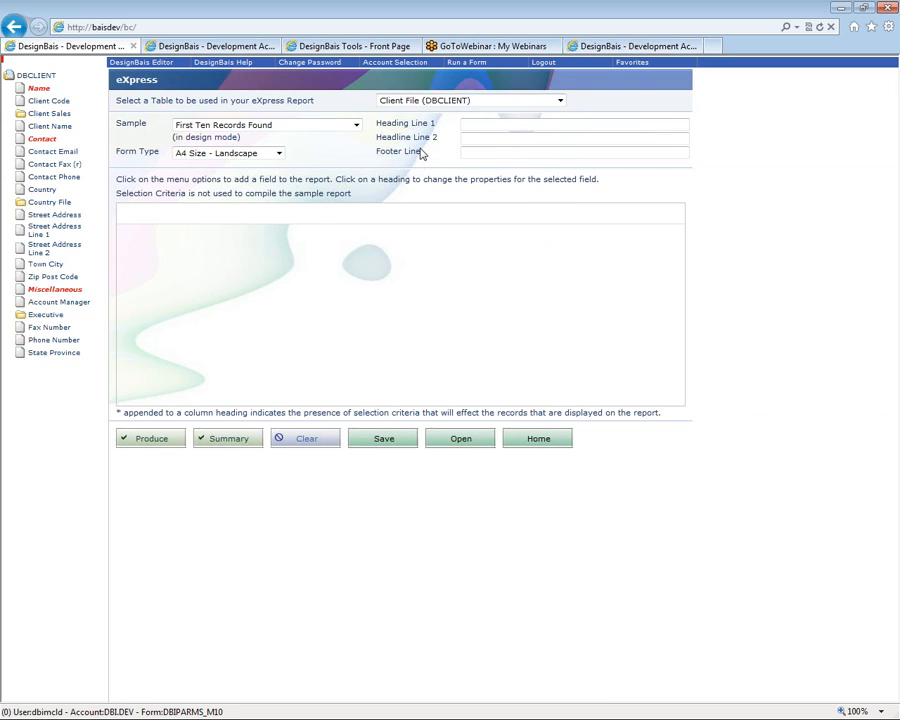
pyautogui.click(52, 102)
pyautogui.click(50, 127)
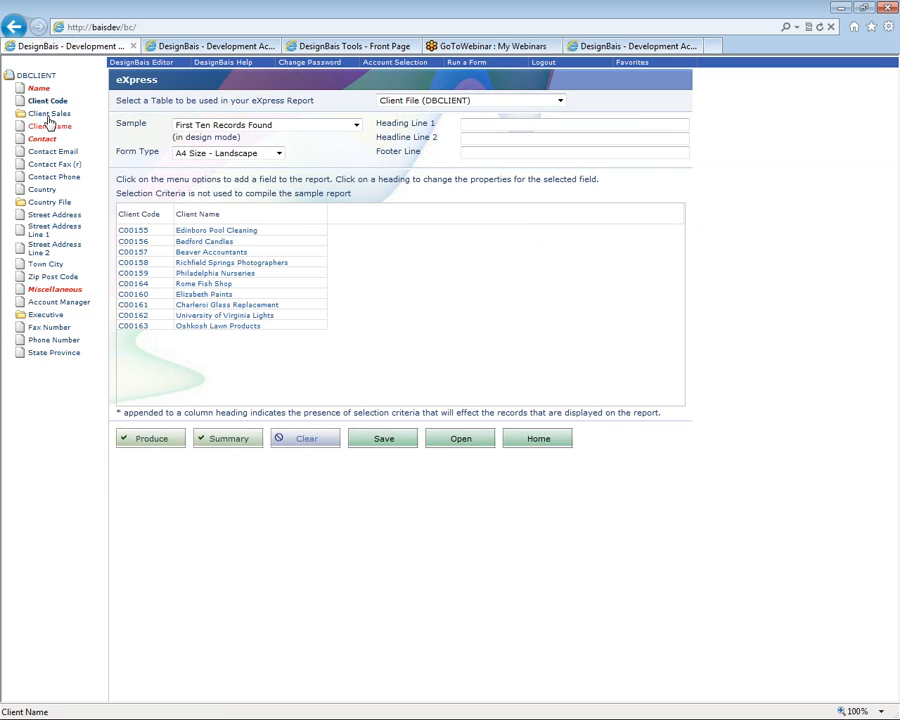
pyautogui.click(47, 114)
pyautogui.click(57, 182)
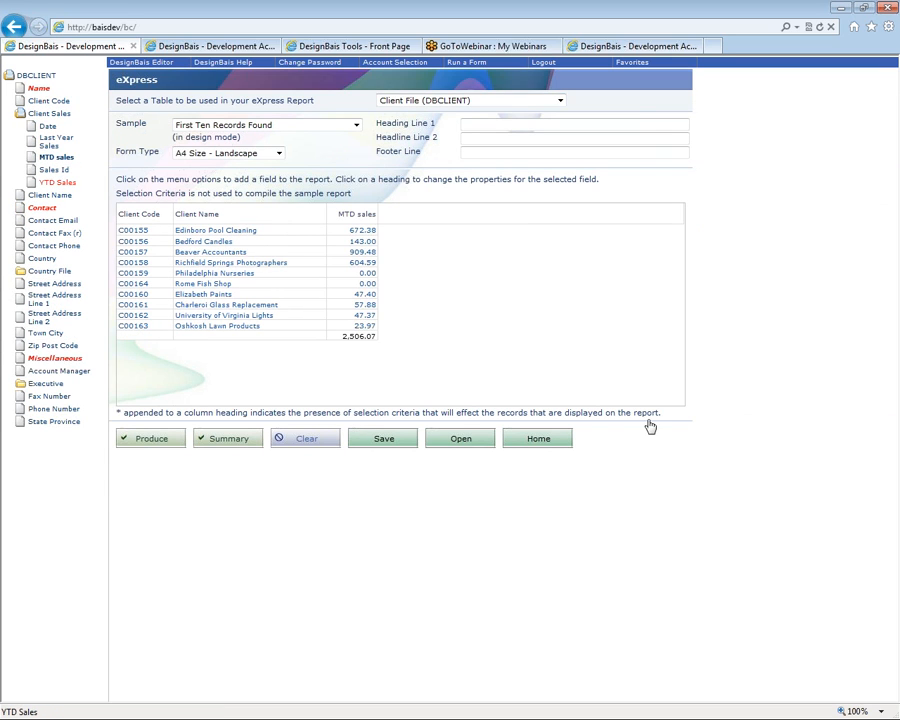
# Step: Save the report as "Webinar 9/1/12" with access for me only, and load it from the saved reports
pyautogui.click(387, 450)
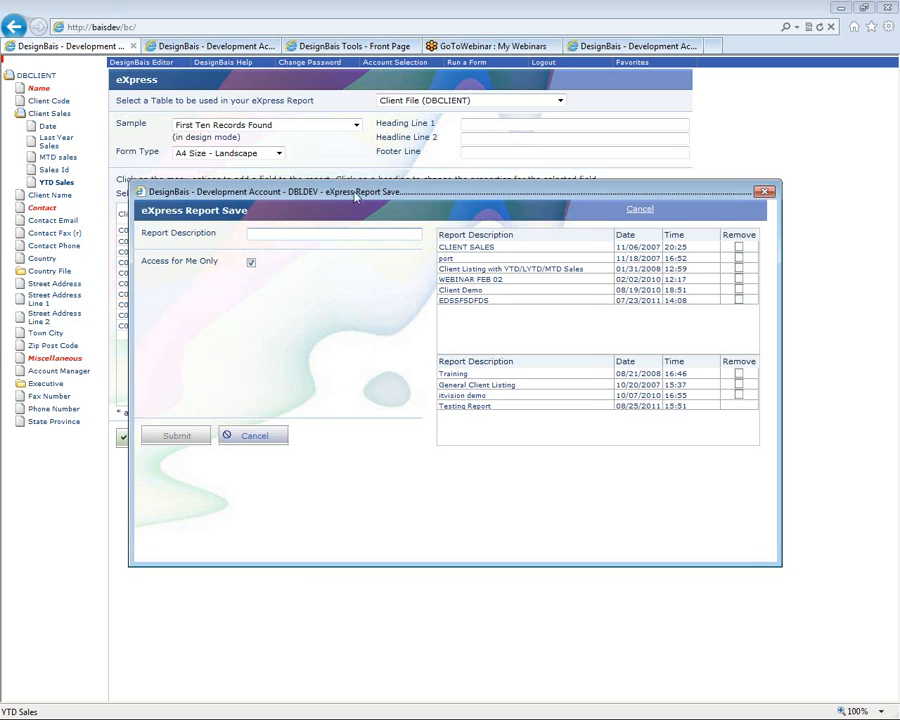
pyautogui.moveTo(355, 196); pyautogui.dragTo(361, 170)
pyautogui.click(363, 207)
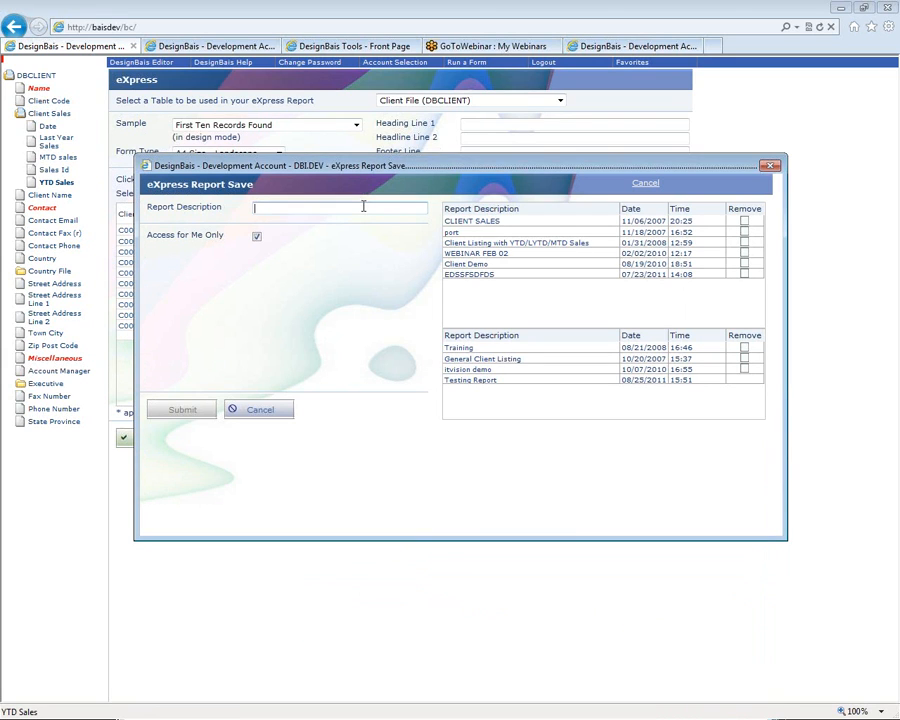
pyautogui.write('Webinar 9/1/12')
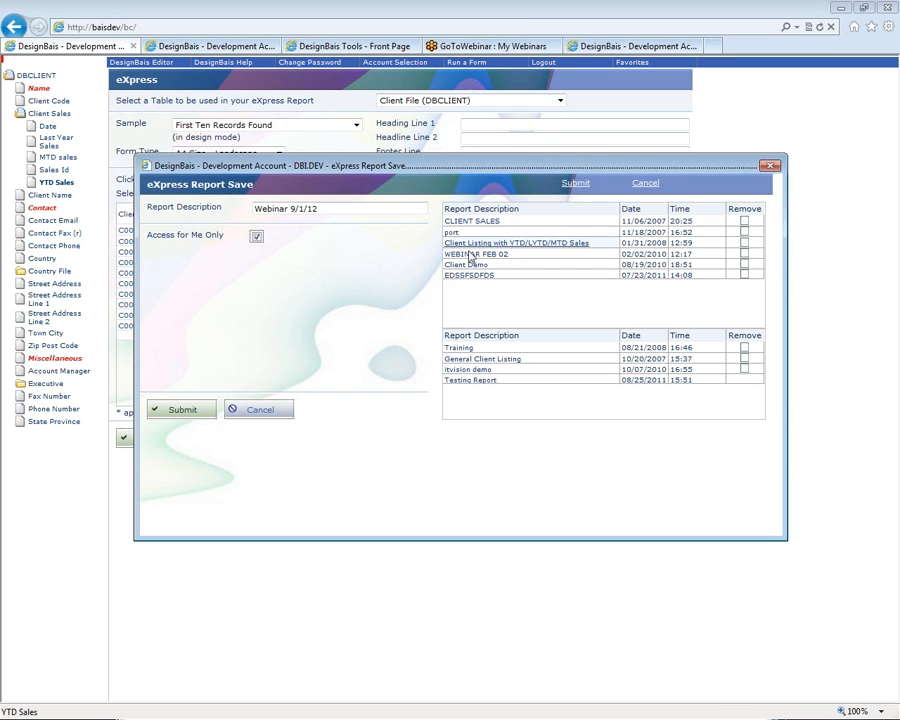
pyautogui.click(256, 237)
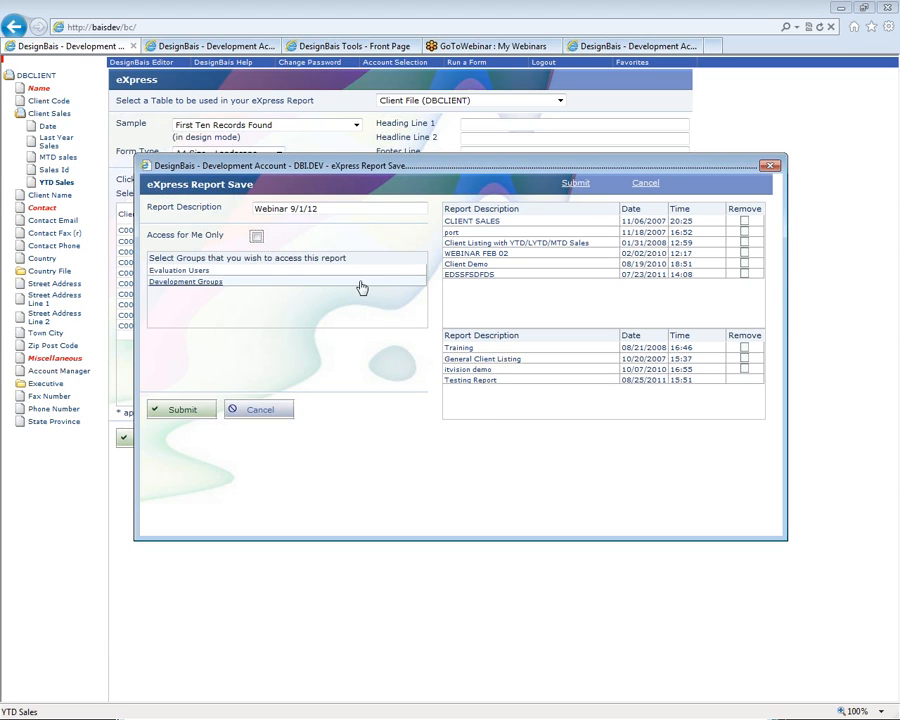
pyautogui.click(257, 237)
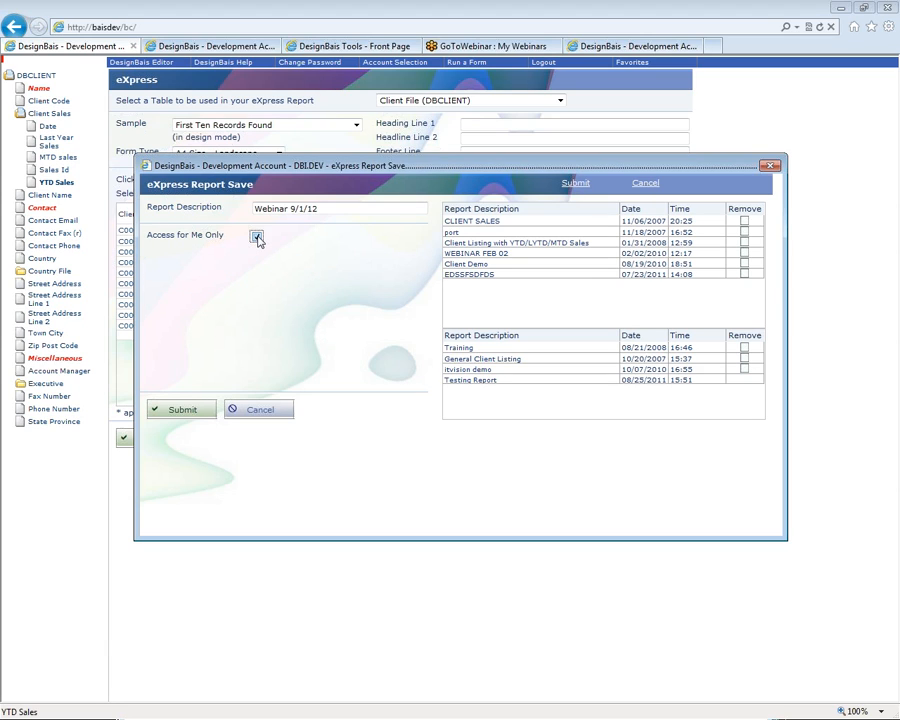
pyautogui.click(181, 411)
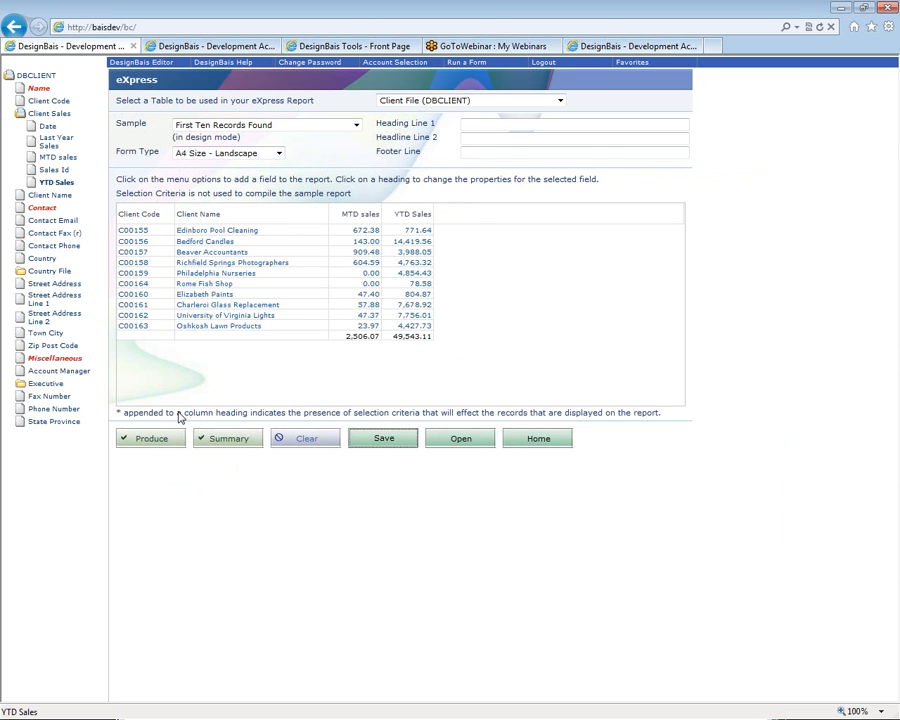
pyautogui.click(457, 447)
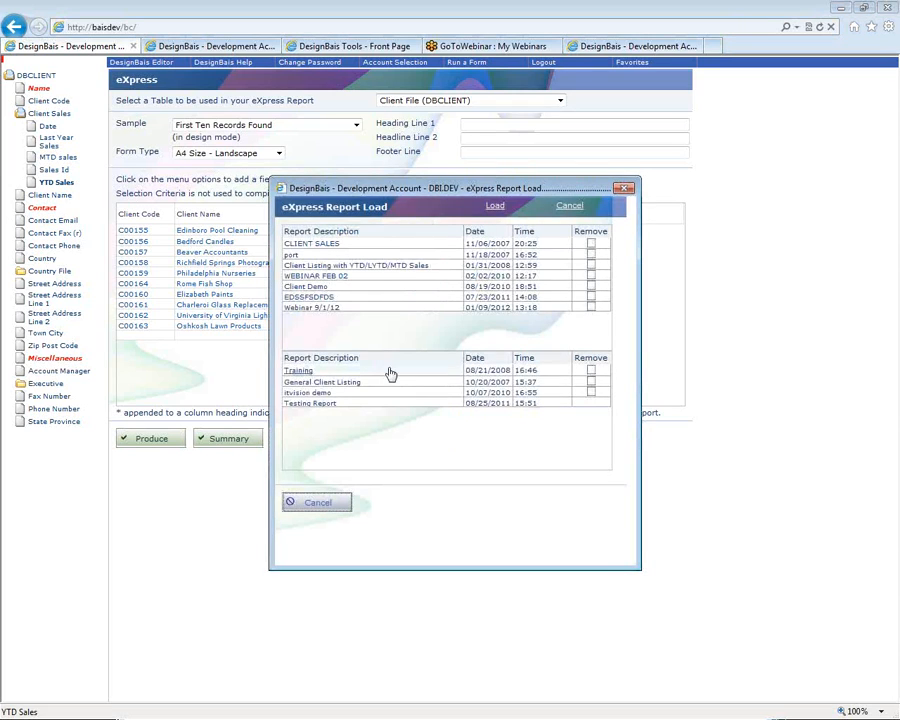
pyautogui.click(340, 307)
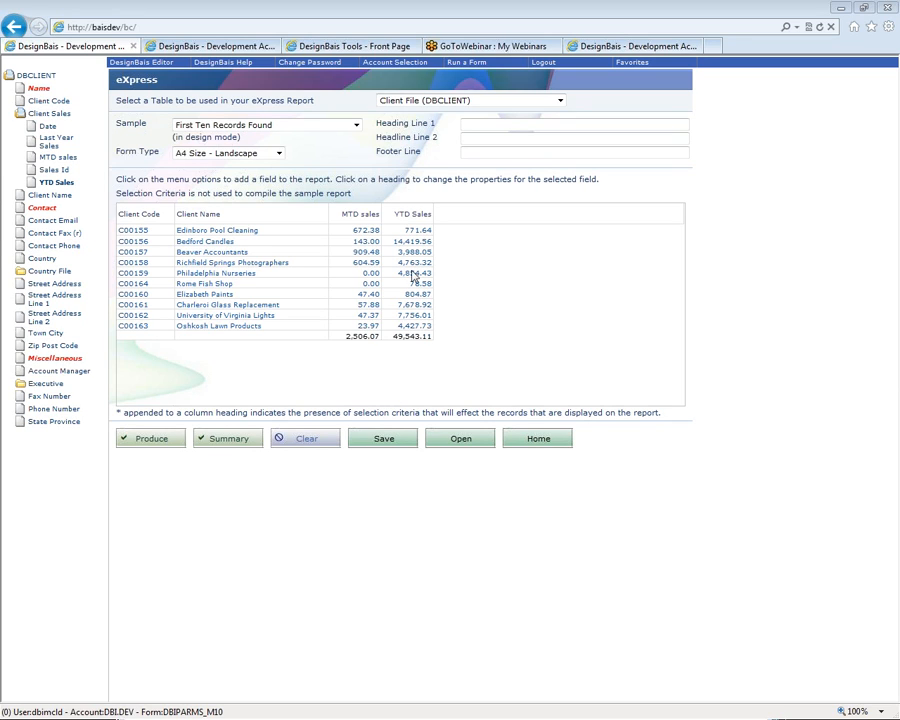
# Step: Set the YTD Sales column width to 150 in the report's field properties
pyautogui.click(400, 220)
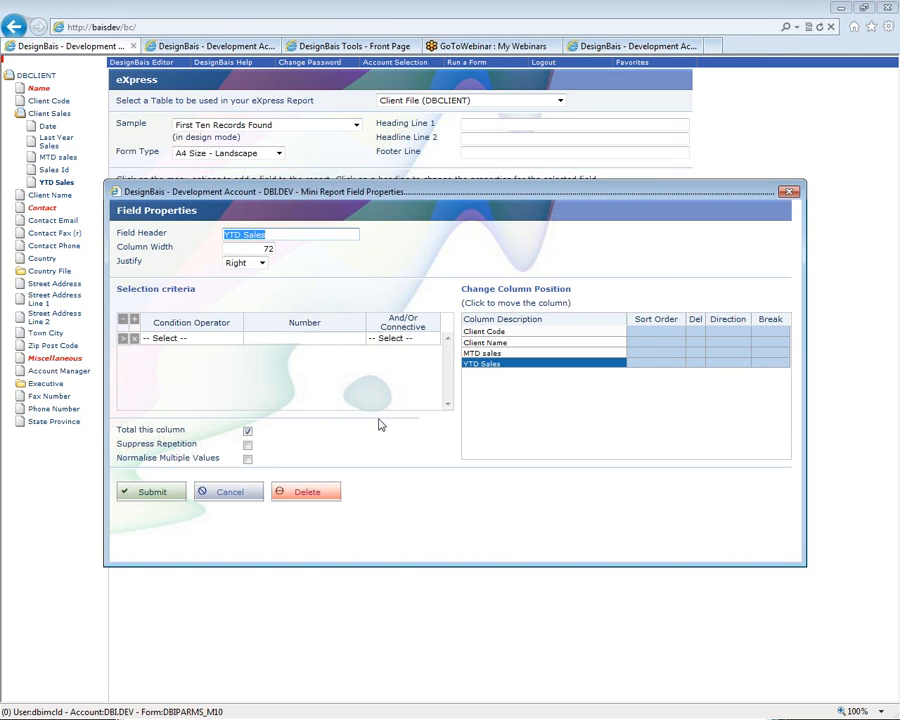
pyautogui.click(253, 247)
pyautogui.doubleClick(253, 247)
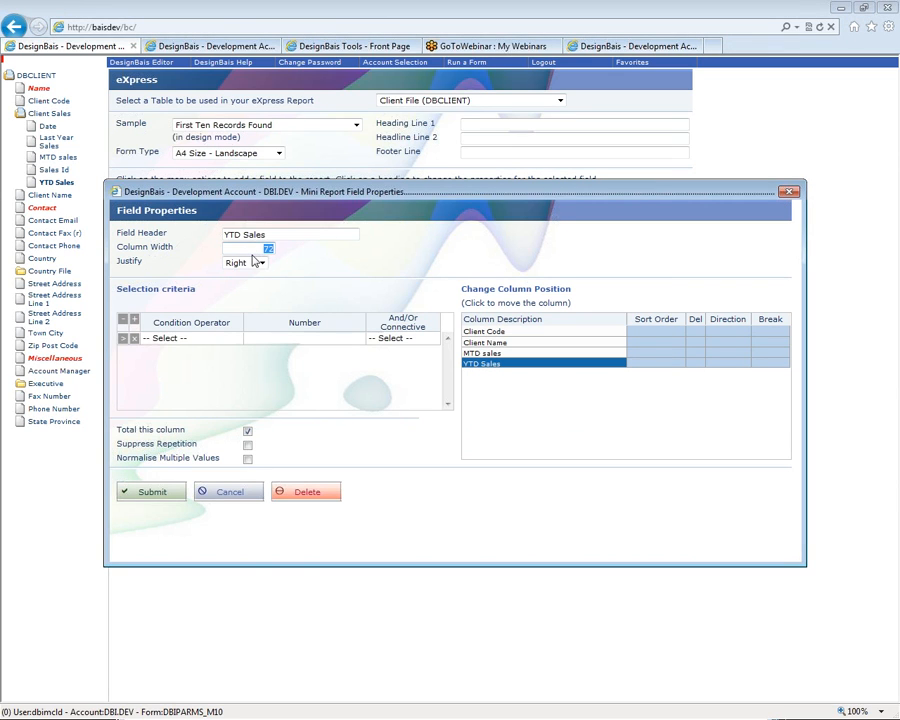
pyautogui.write('150')
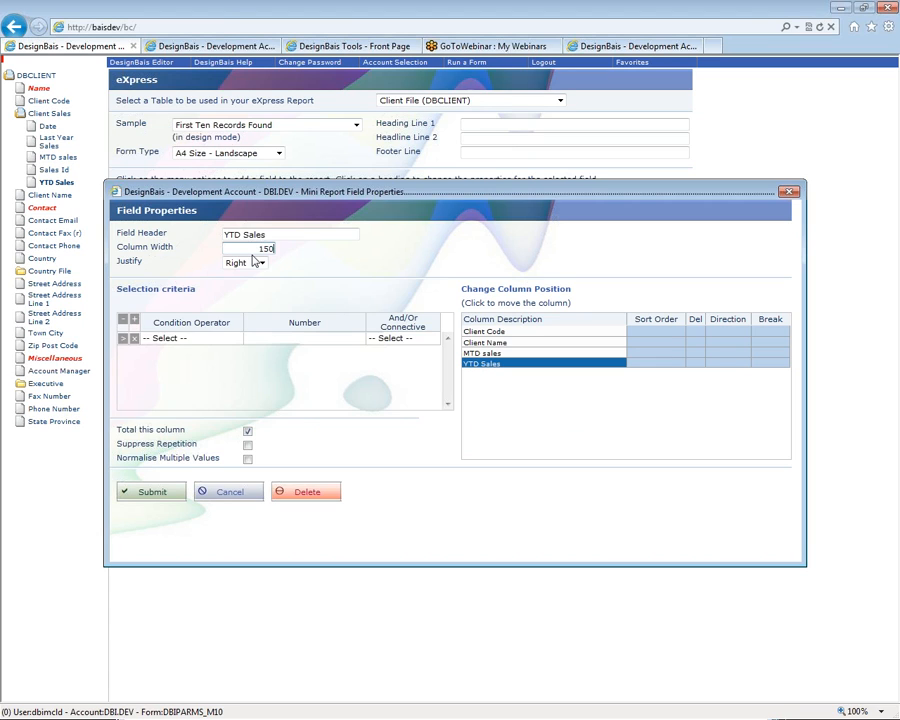
pyautogui.press('Return')
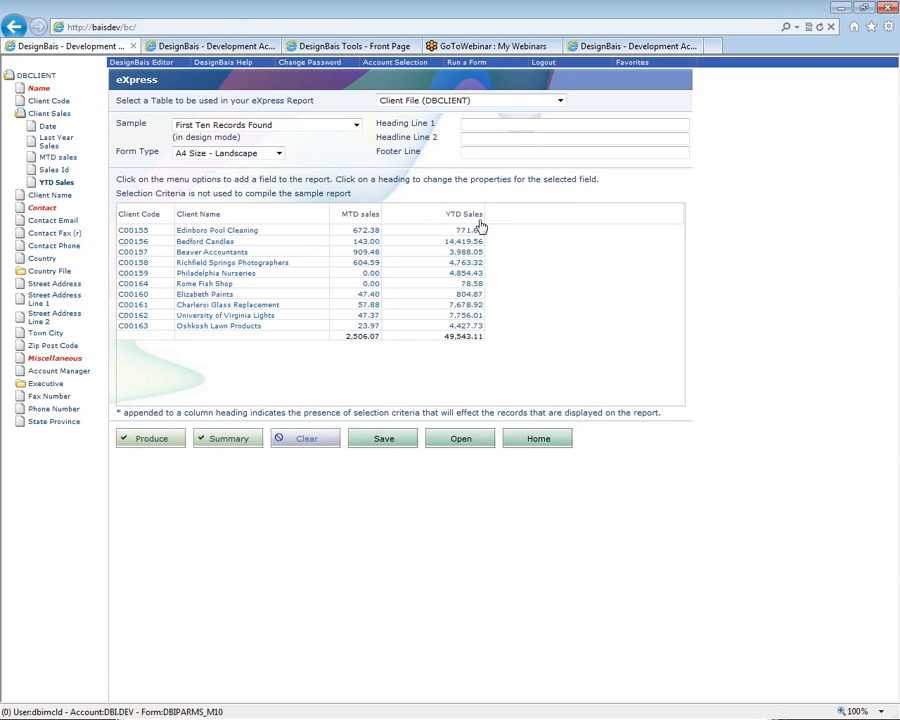